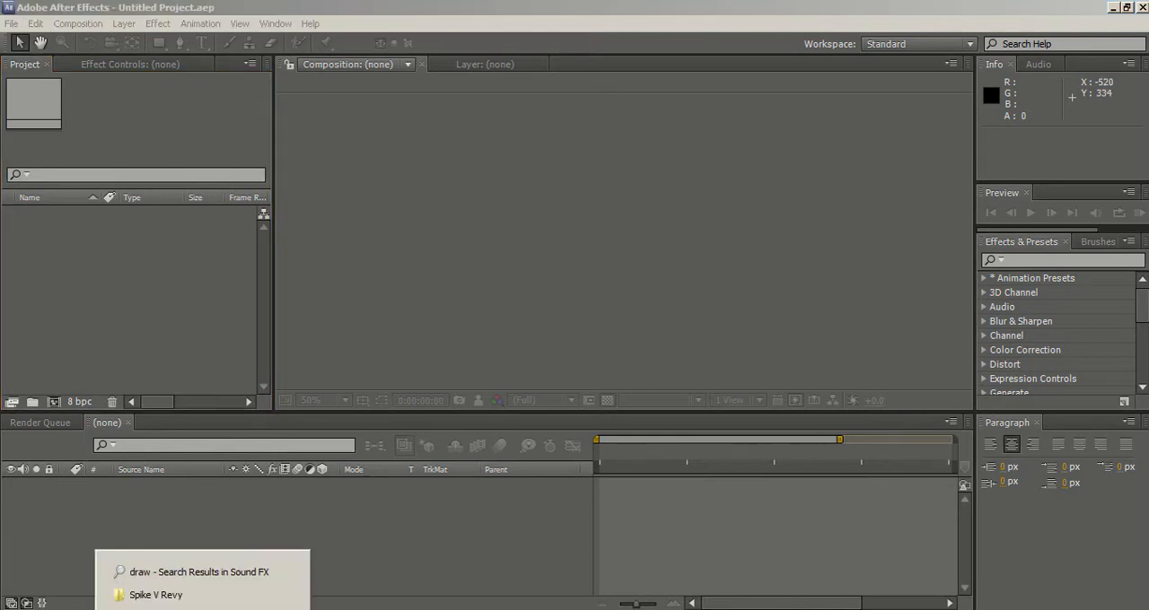
Import spike v revy.wmv from the Spike V Revy folder and create a new composition from the footage.
left_click(210, 596)
left_click_drag(671, 283, 159, 302)
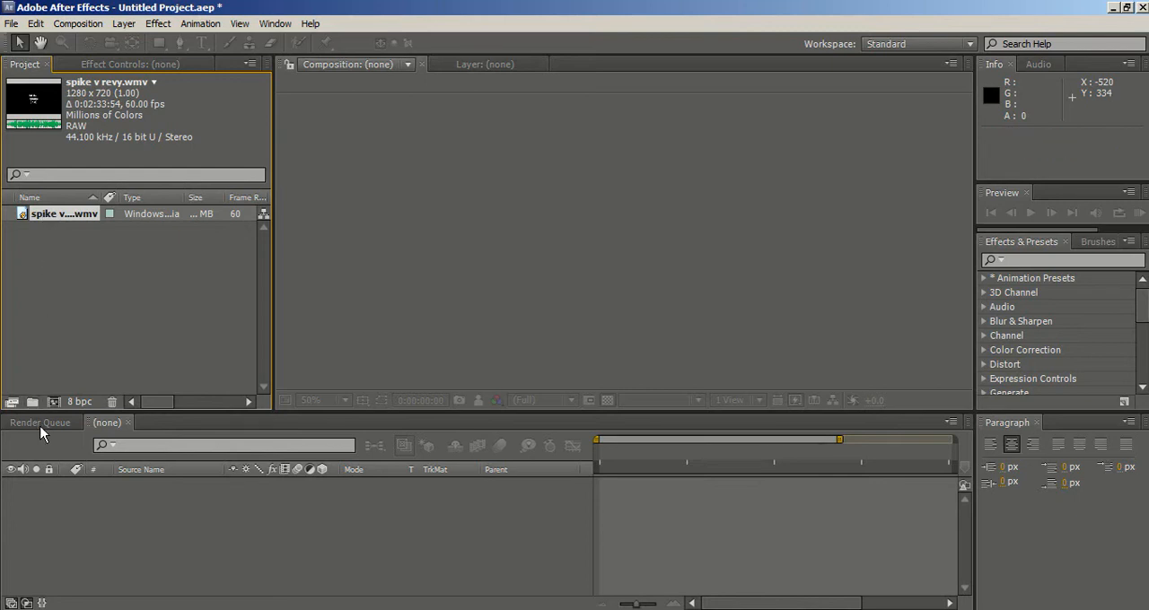
mouse_move(46, 417)
left_mouse_down()
mouse_move(102, 295)
mouse_move(53, 403)
left_mouse_up()
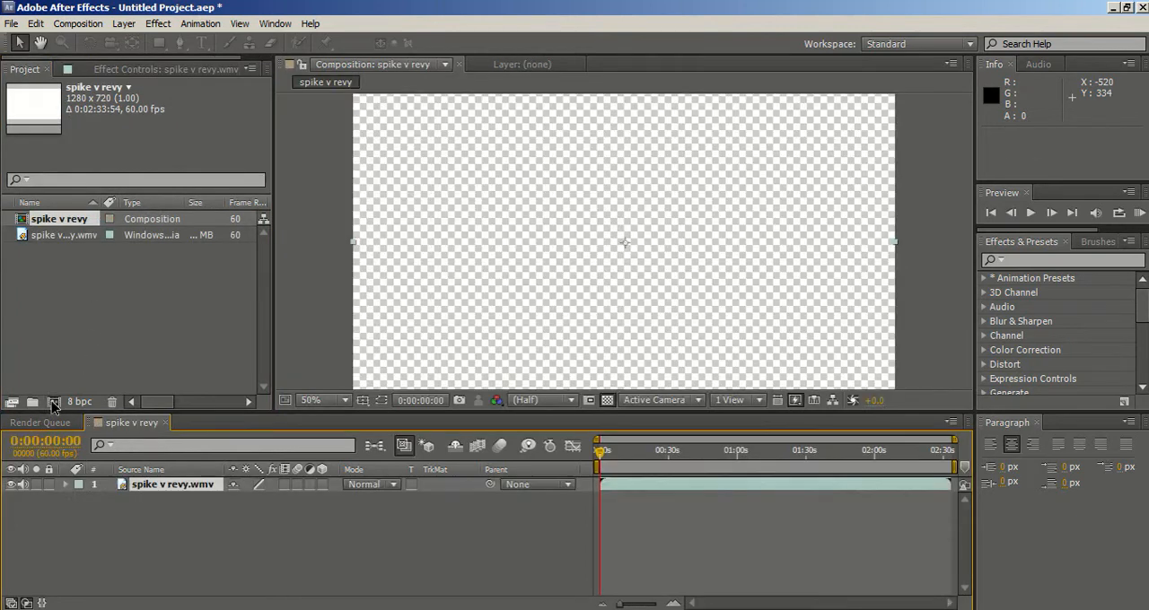
Move the current time to 0:00:38:06 and check the composition settings without changing them.
left_click(643, 451)
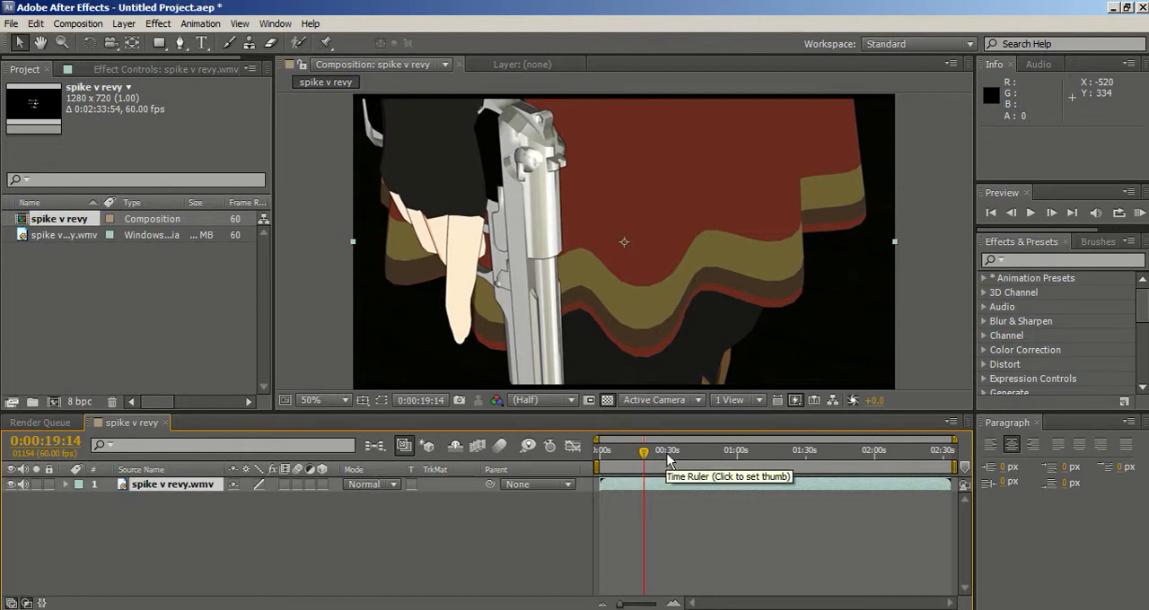
left_click(688, 453)
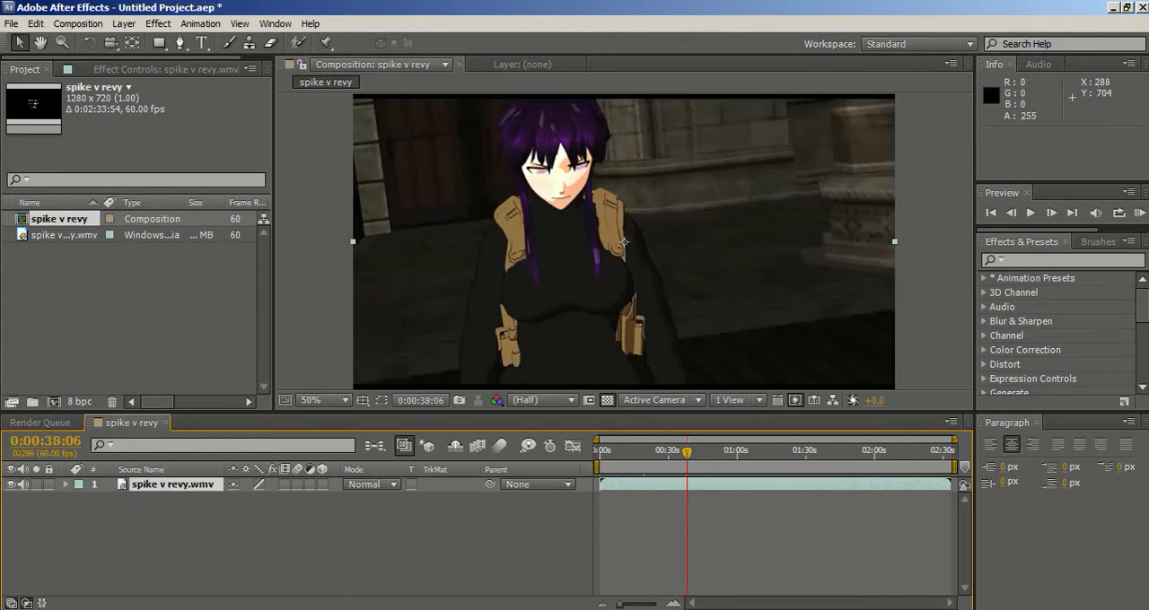
right_click(193, 504)
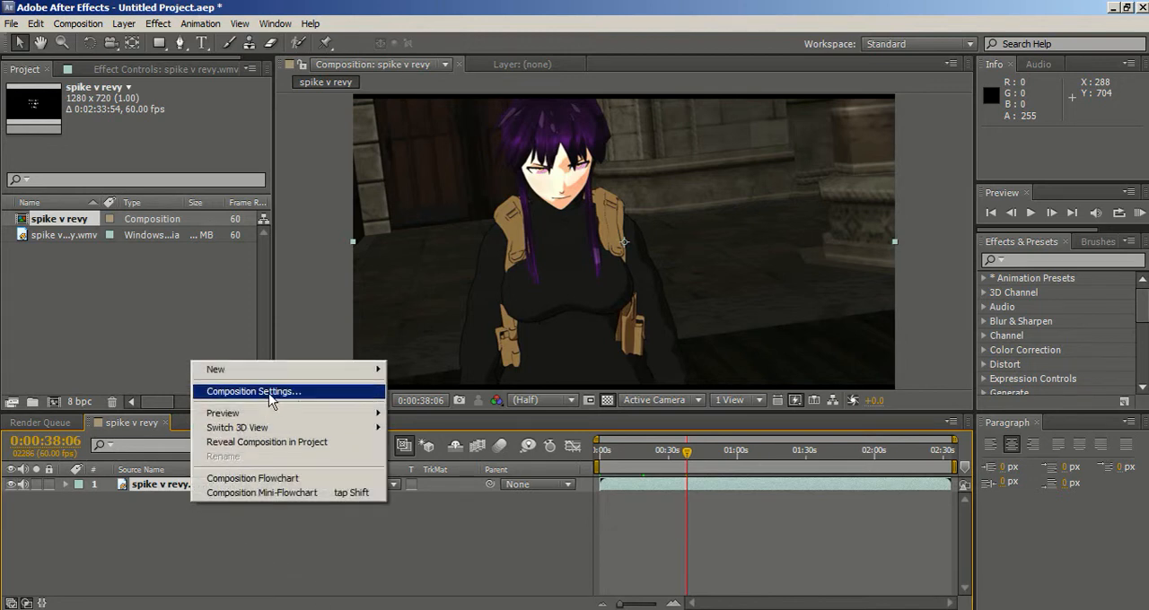
left_click(786, 10)
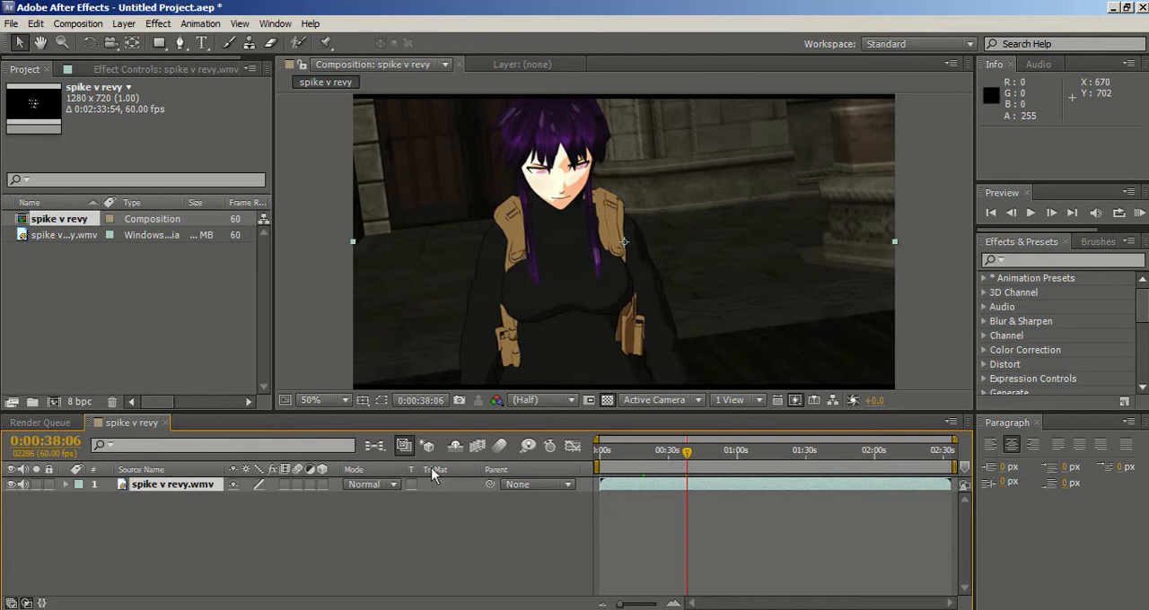
Add a new adjustment layer above the spike v revy.wmv footage.
right_click(178, 532)
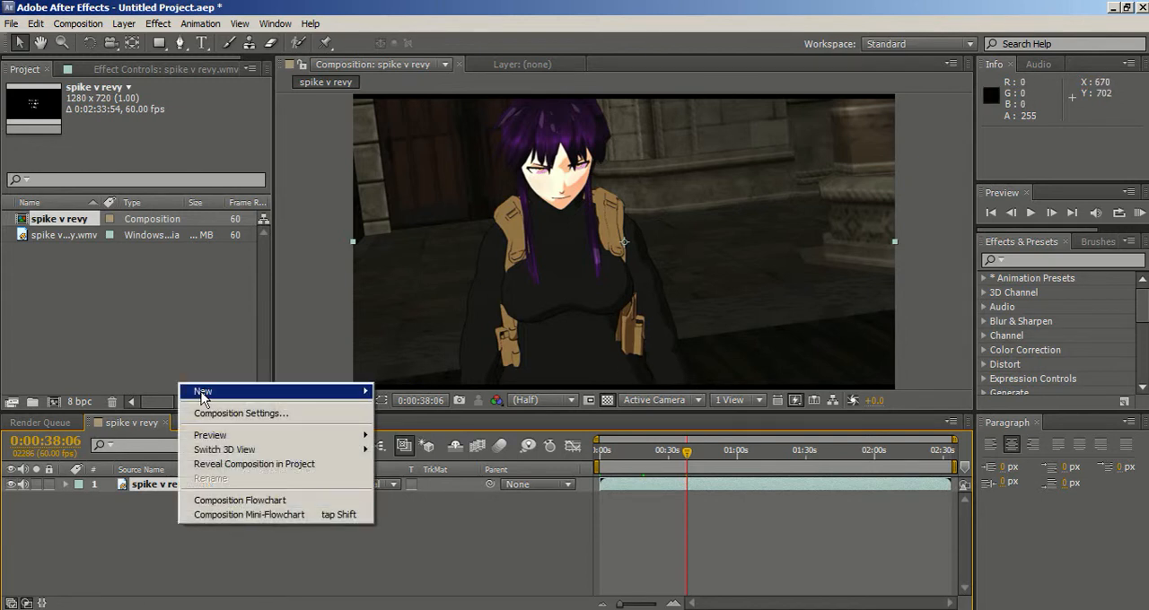
mouse_move(203, 397)
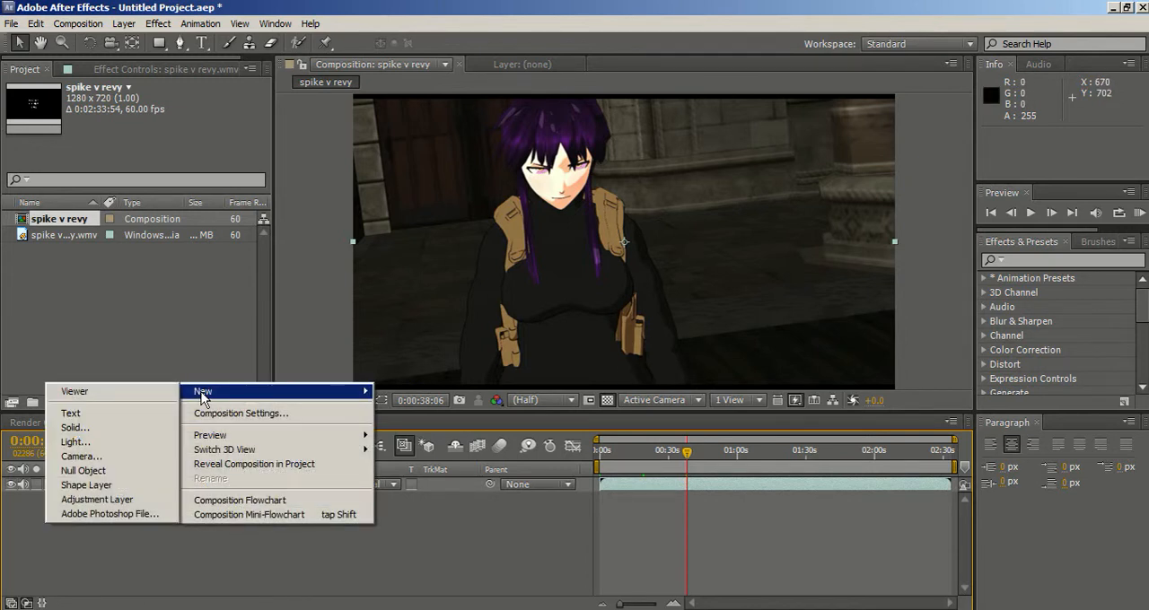
left_click(100, 499)
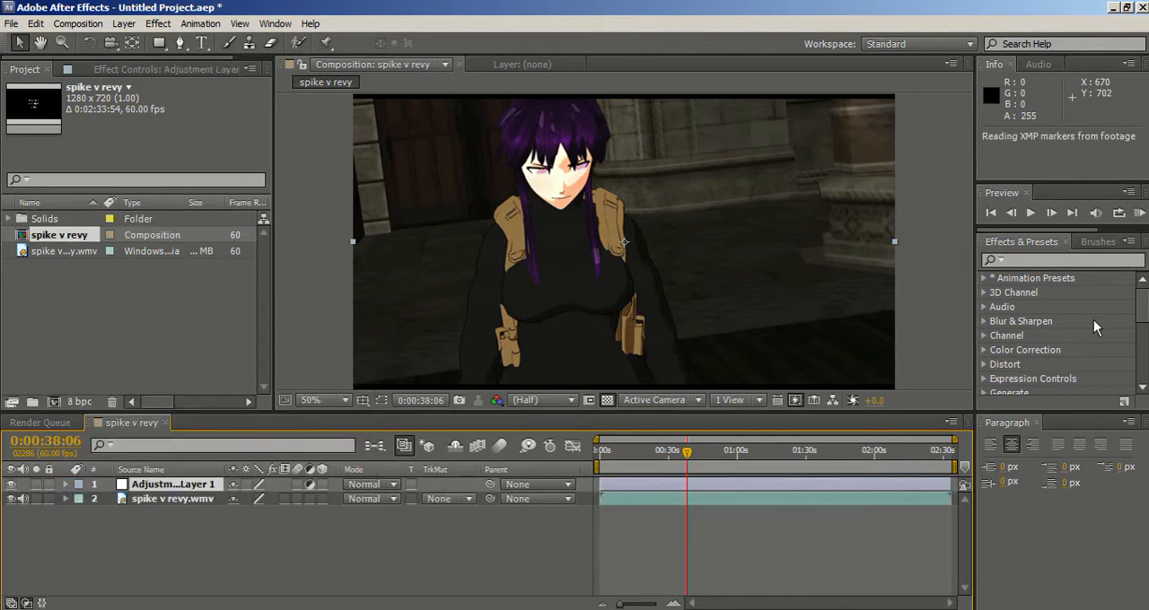
Search the effects for "looks" and apply the Magic Bullet Looks effect to the adjustment layer.
left_click(1057, 264)
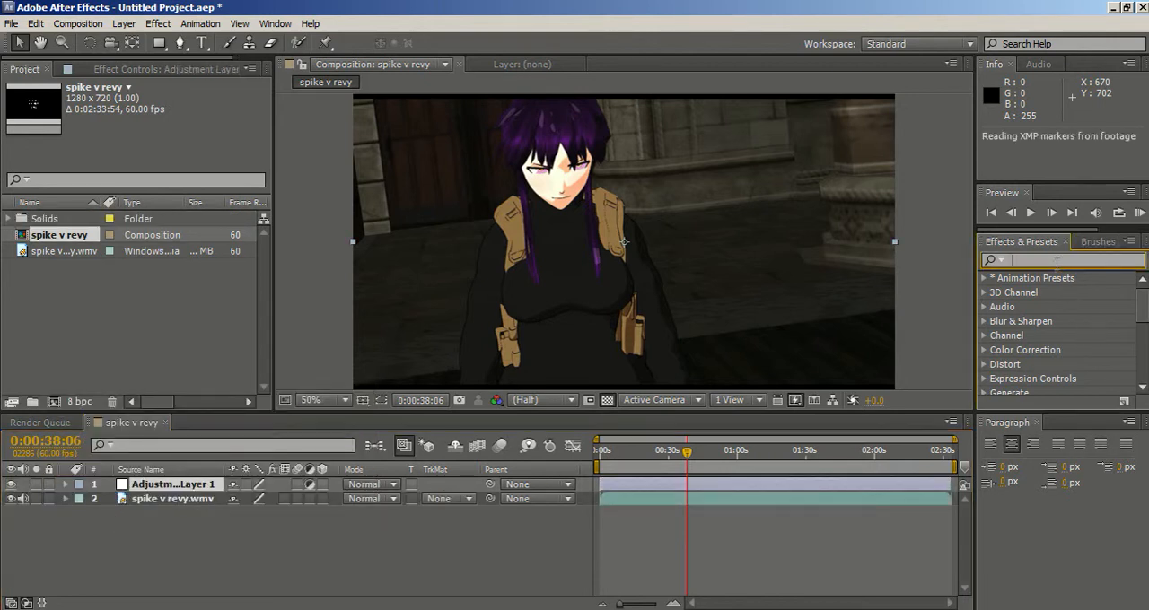
left_click(190, 487)
left_click(1026, 259)
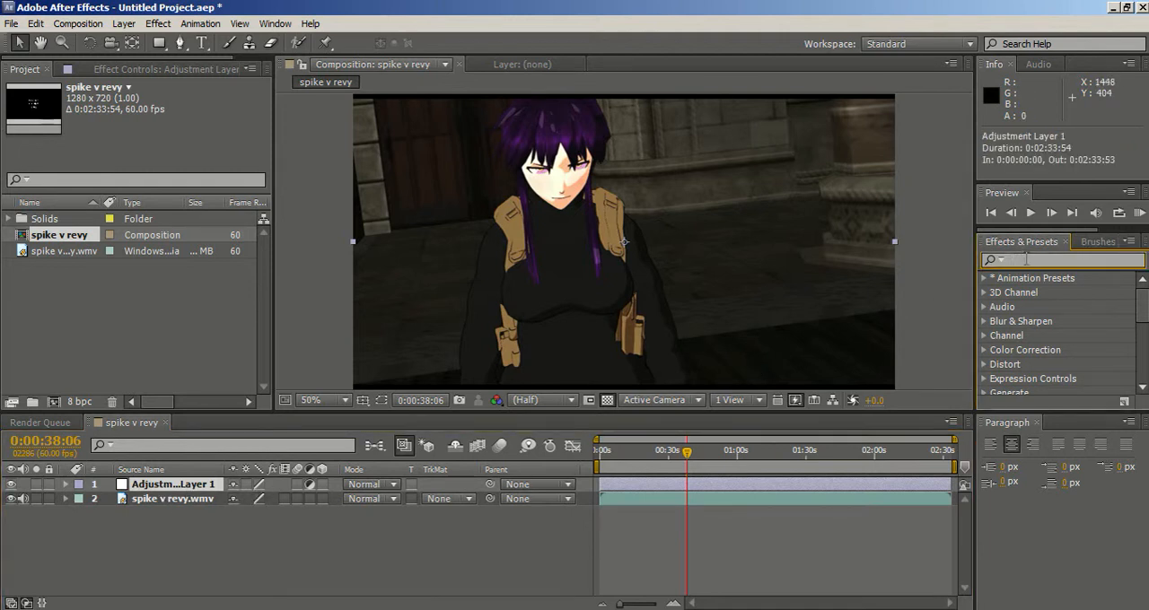
type("looks")
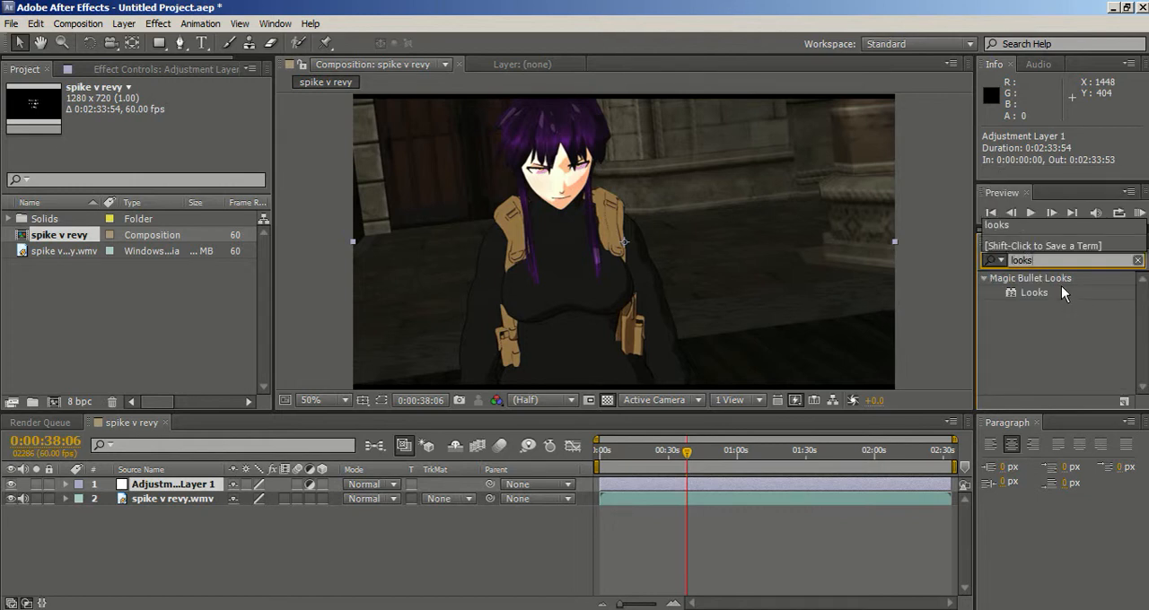
left_click(1031, 289)
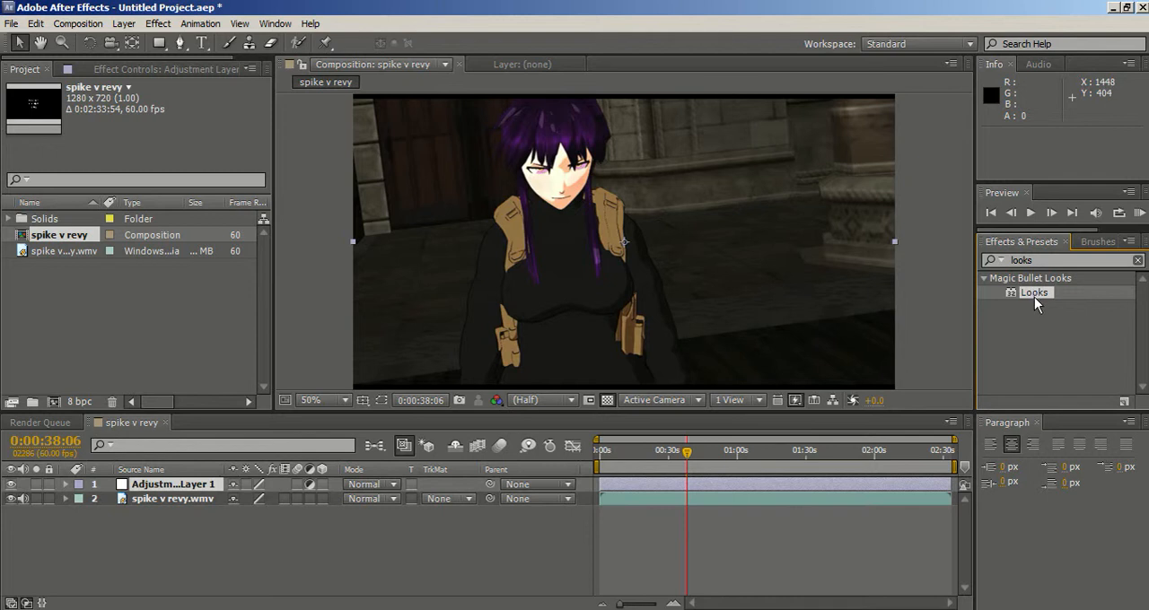
left_click_drag(1037, 296, 184, 485)
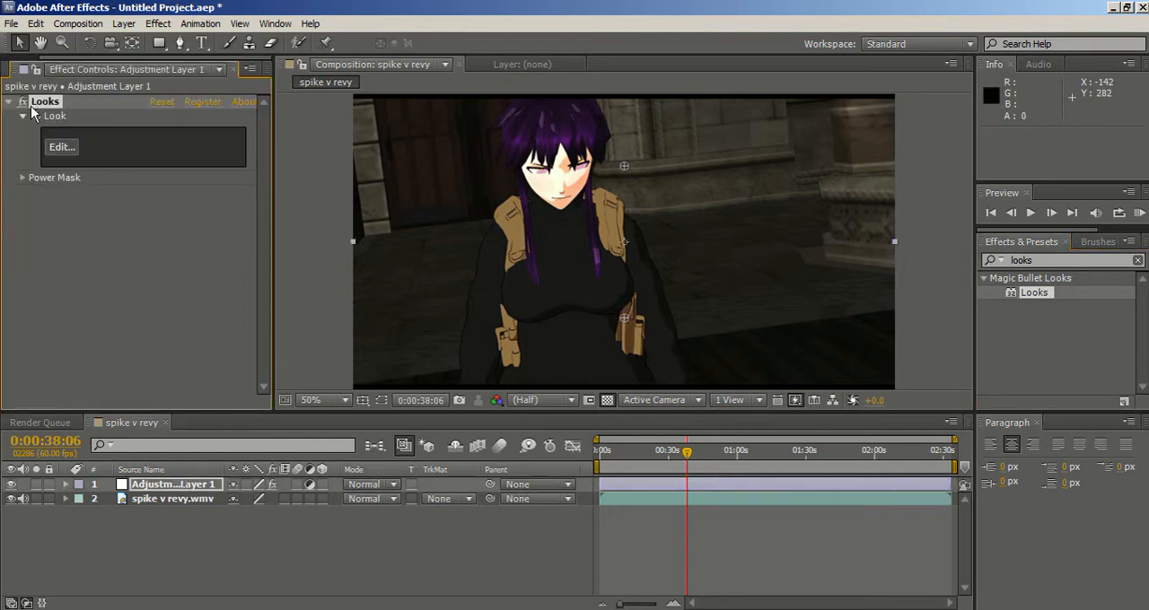
Open the Looks effect for editing, turn on the skin overlay and collapse the scopes.
left_click(68, 150)
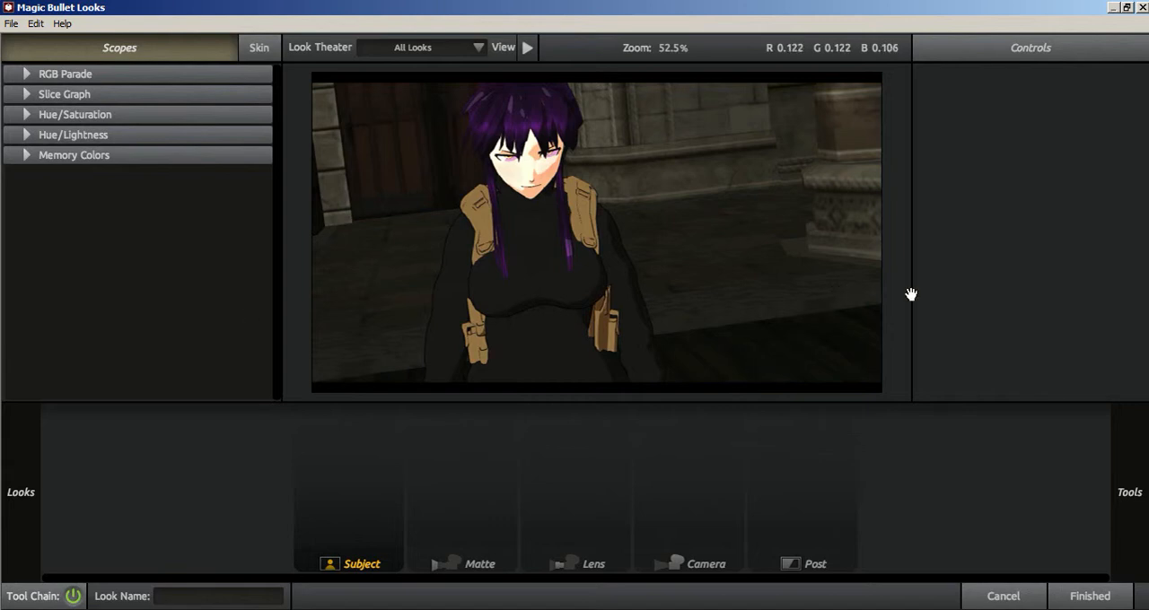
left_click(268, 46)
left_click(155, 47)
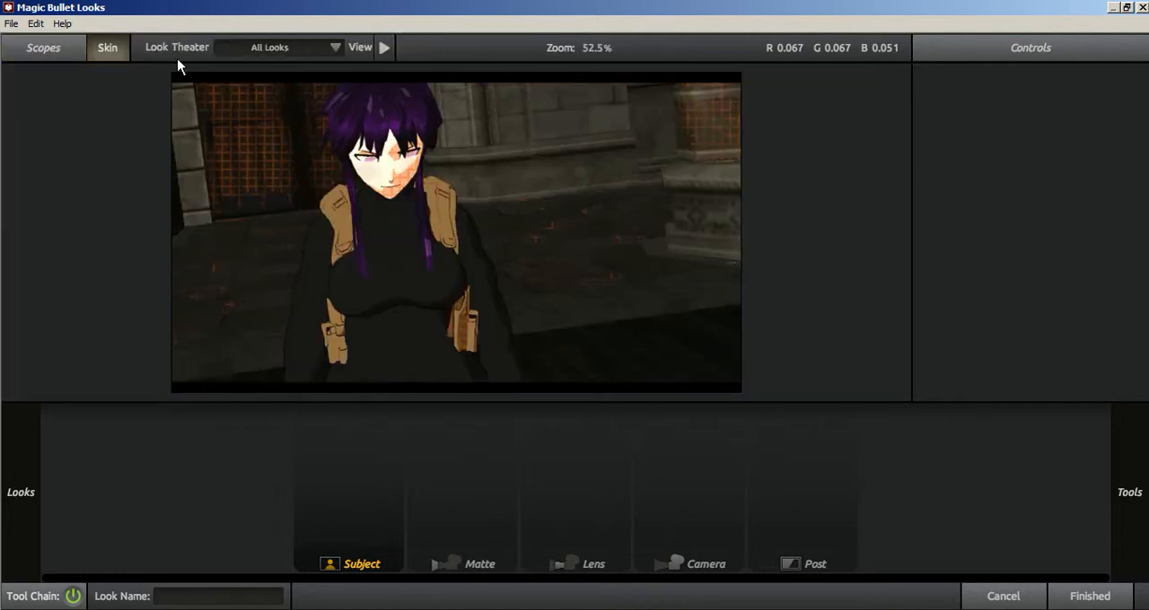
Collapse the preset look categories below Custom, including Diffusion and Light and Classic Music Videos.
mouse_move(4, 157)
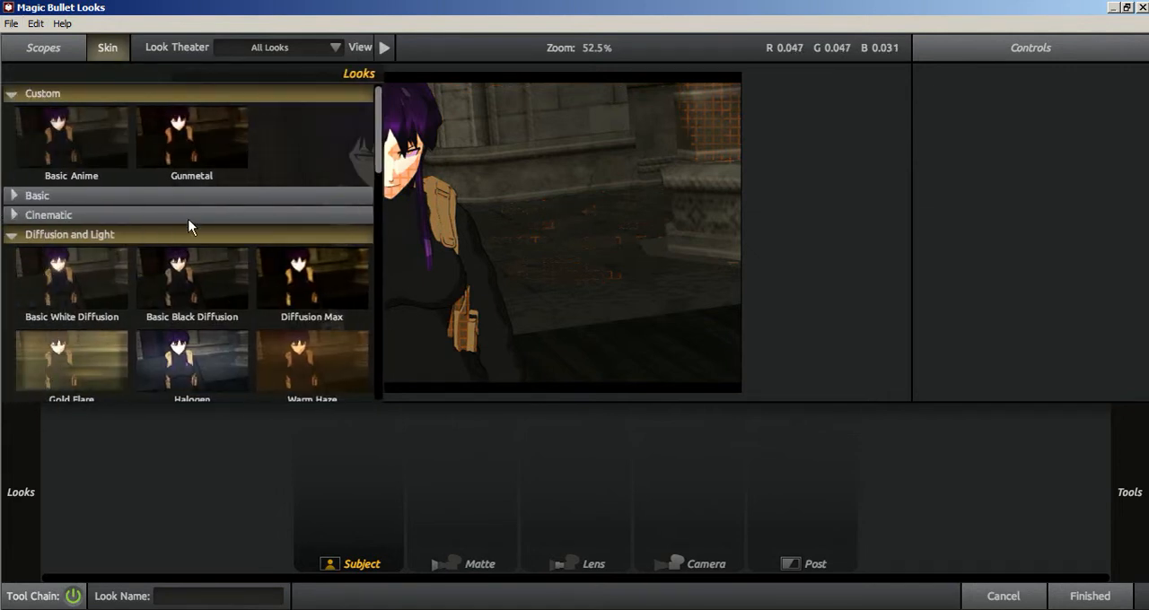
left_click(6, 236)
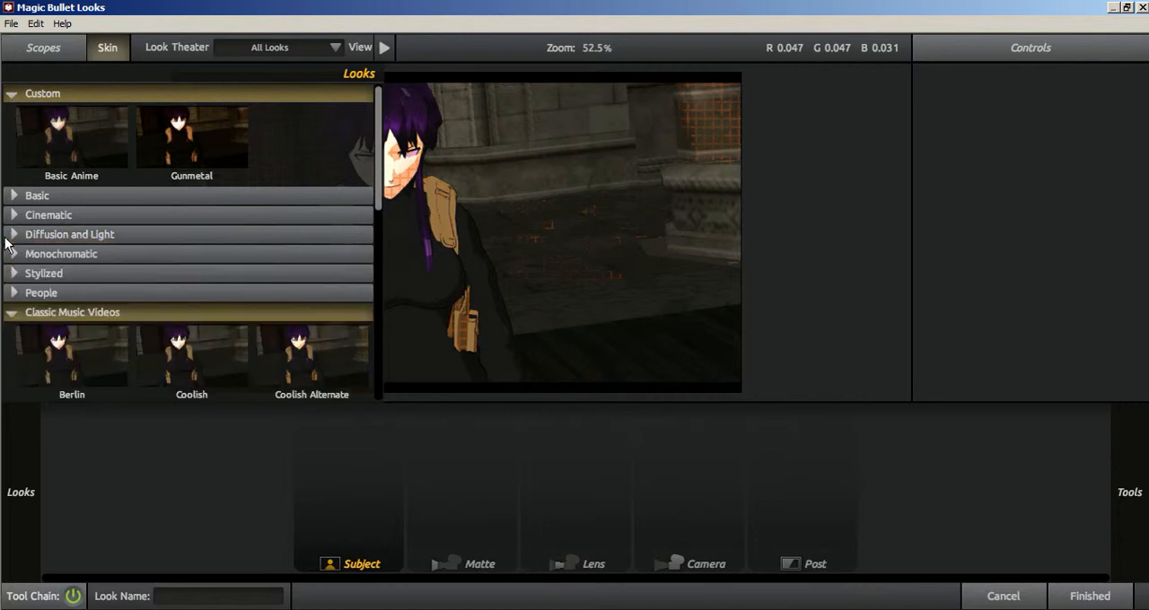
left_click(13, 312)
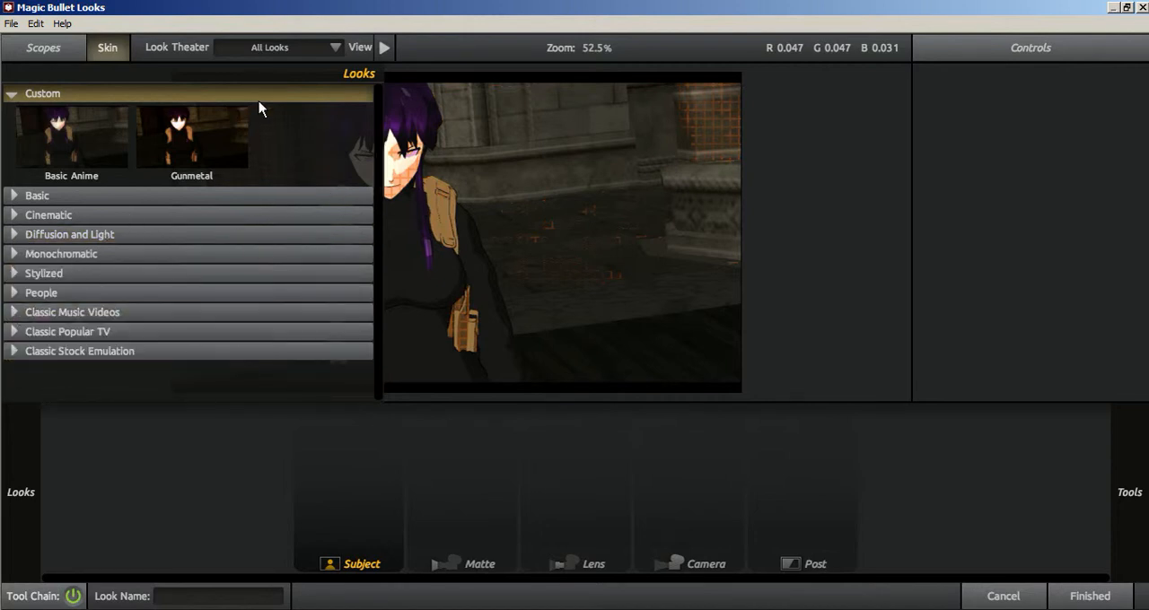
Try the Basic looks Cool, Warm, Contrast, Sharpen, Shadow Lift and Vibrant on the frame.
left_click(12, 195)
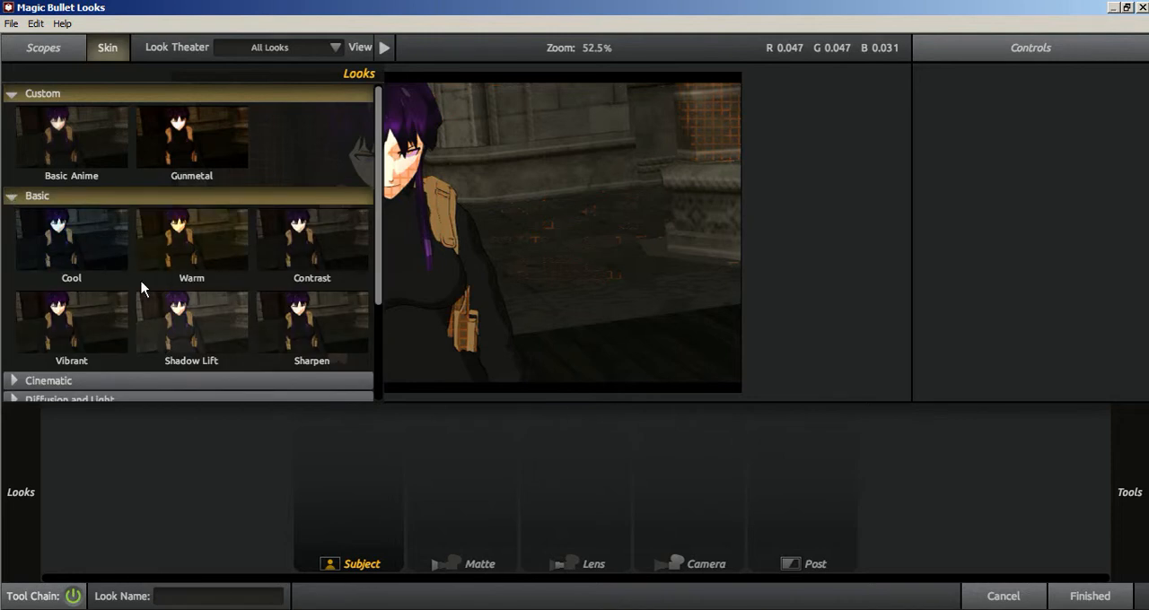
left_click(105, 253)
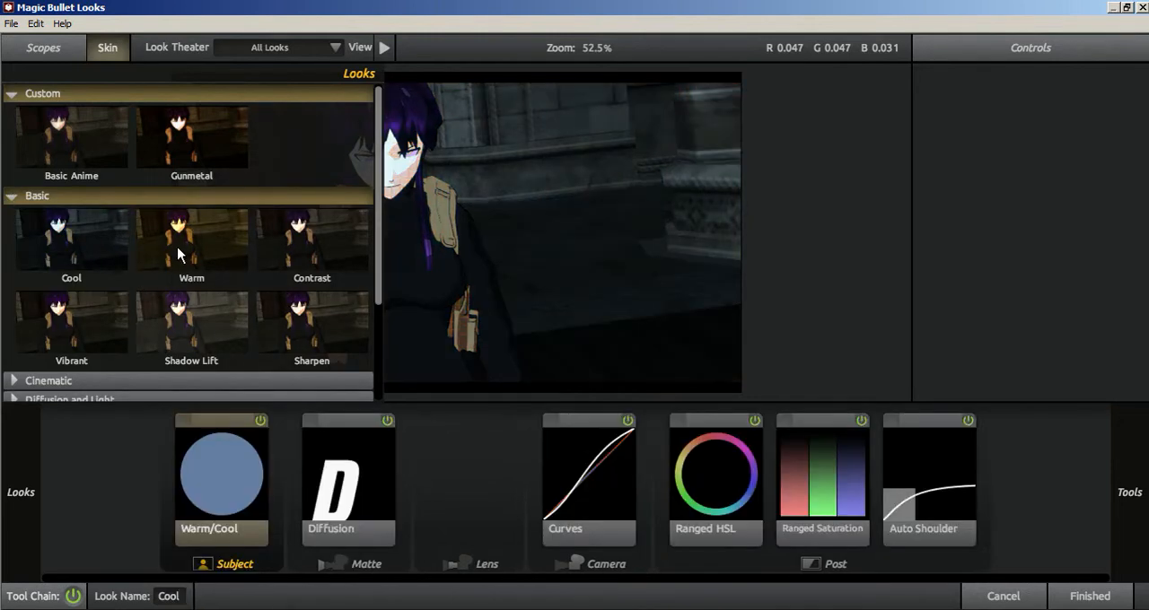
left_click(181, 249)
left_click(316, 249)
left_click(300, 334)
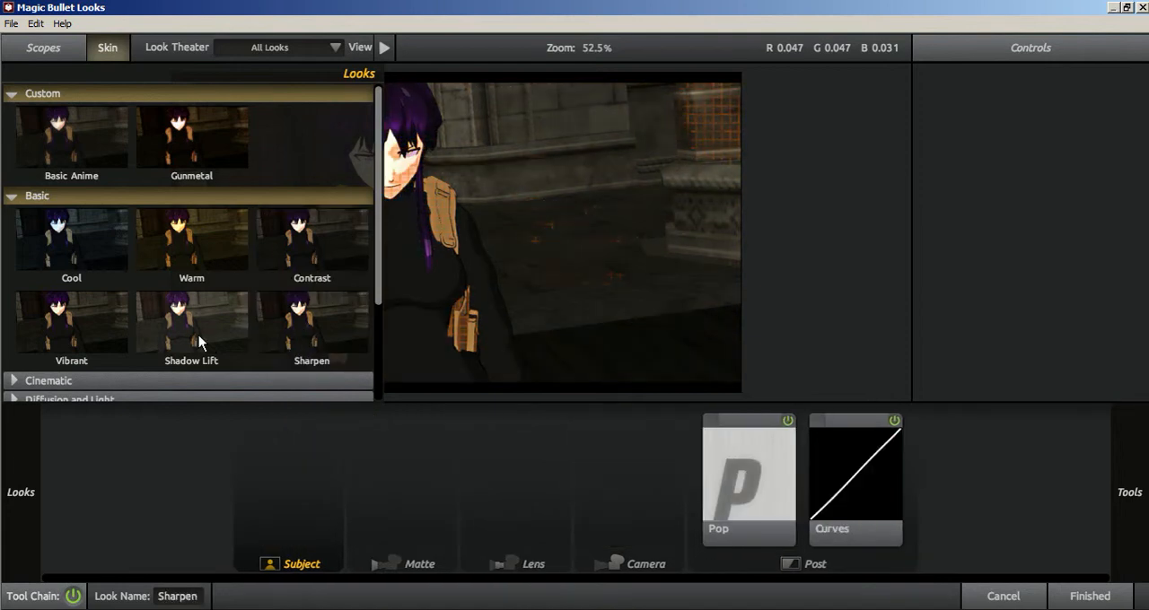
left_click(192, 339)
left_click(75, 338)
left_click(13, 196)
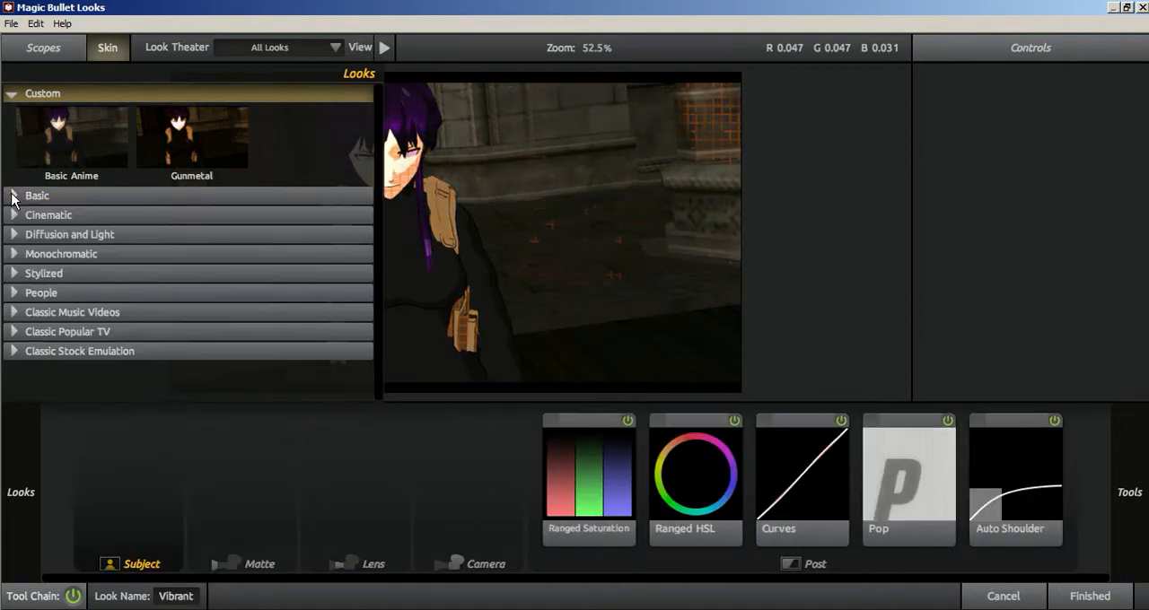
left_click(13, 197)
left_click(12, 196)
Try the Cinematic looks Action, Indie, Zombies and Flat on the frame.
left_click(12, 216)
scroll(45, 261, "down", 2)
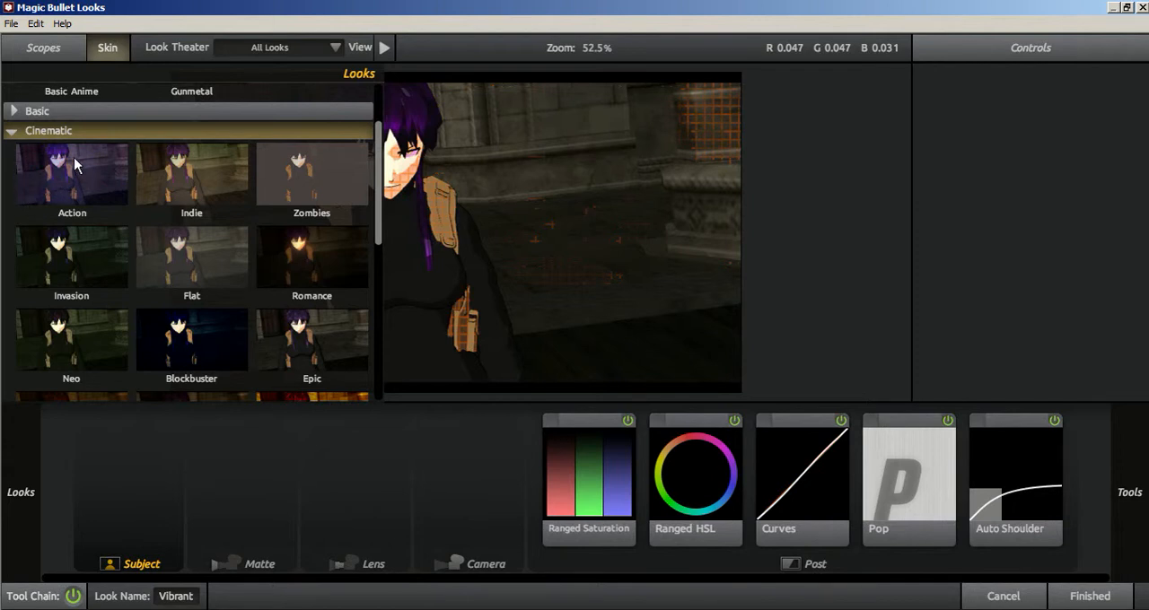
left_click(107, 192)
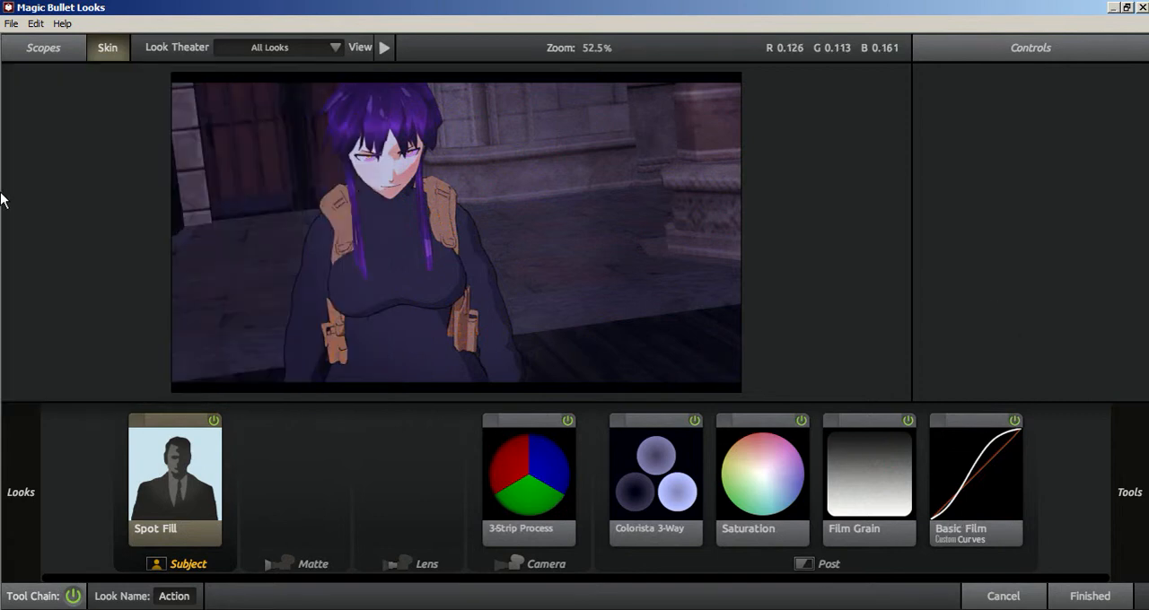
mouse_move(5, 184)
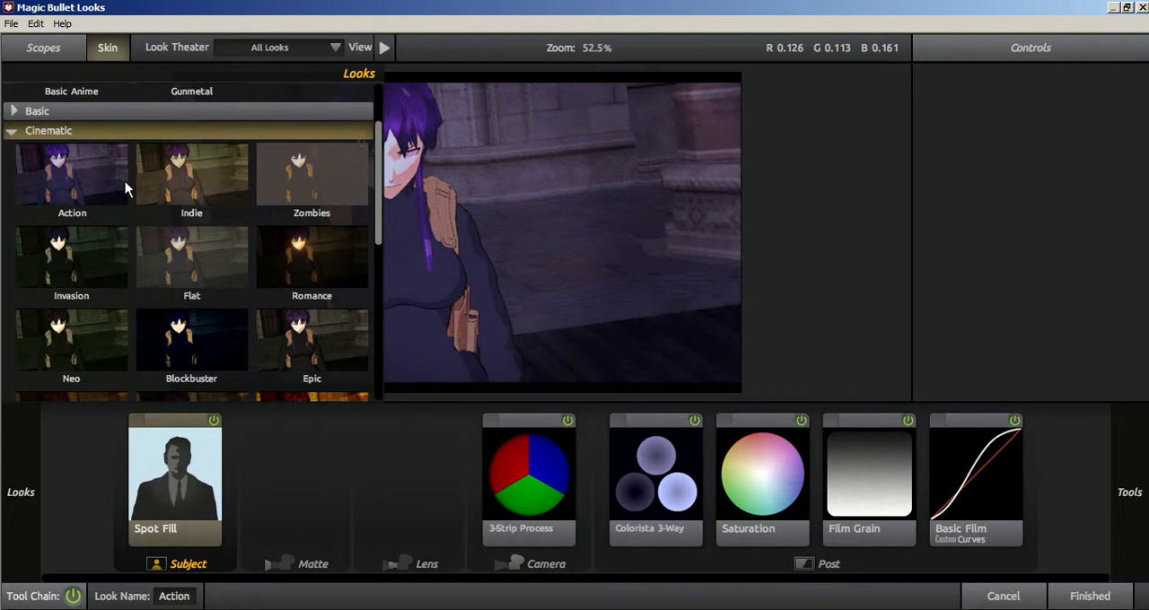
left_click(190, 182)
left_click(301, 192)
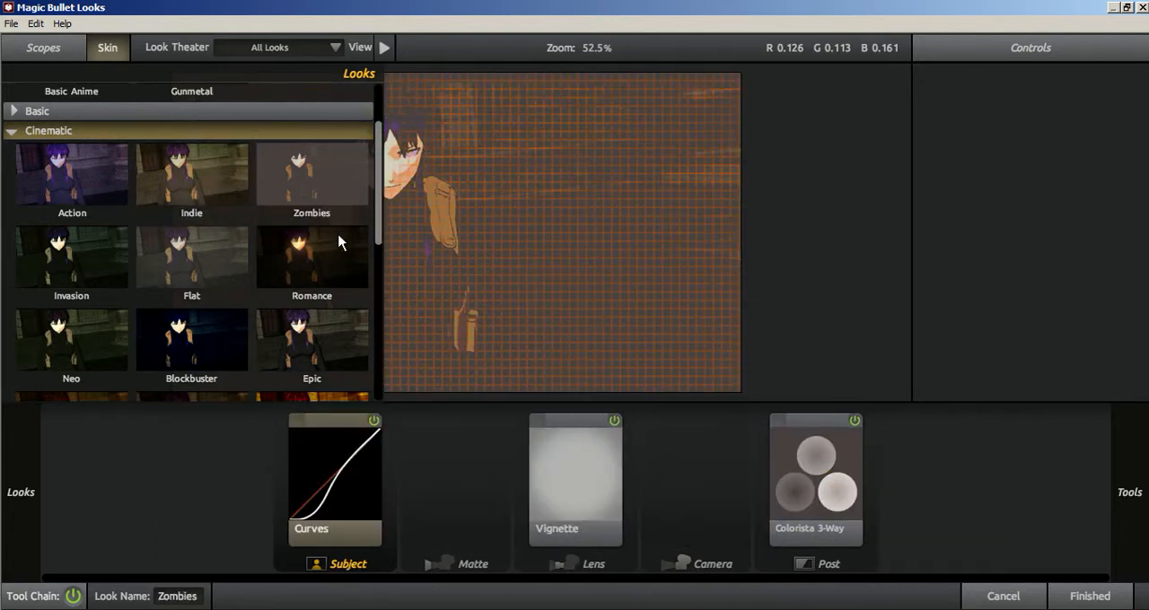
left_click(139, 259)
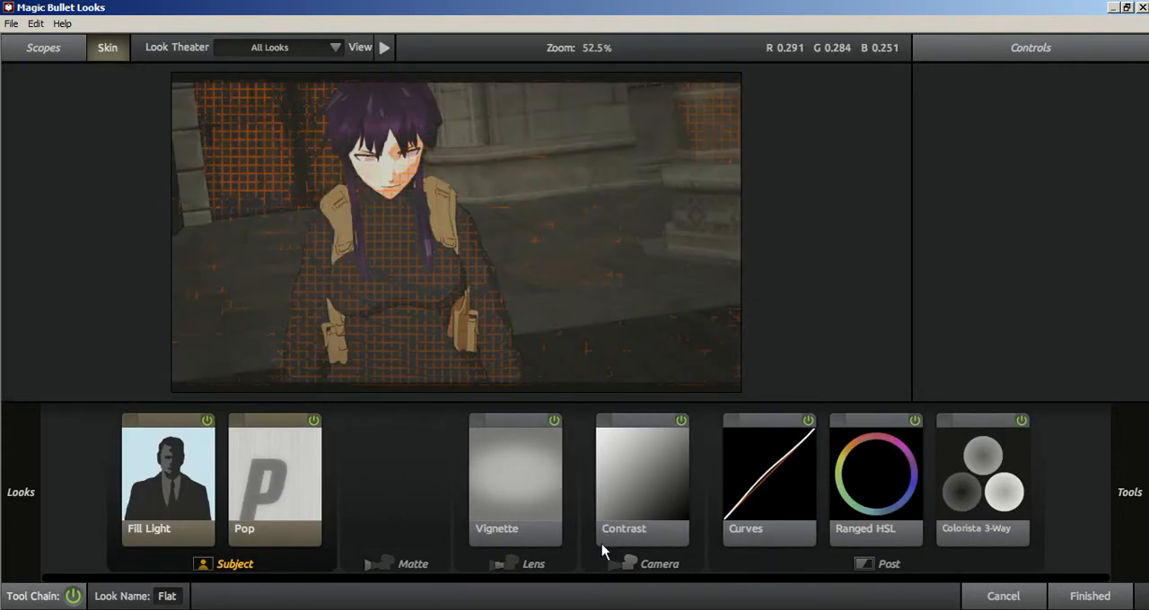
Switch the skin overlay off and on to compare the frame under the Flat look, leaving it off.
left_click(119, 50)
mouse_move(3, 305)
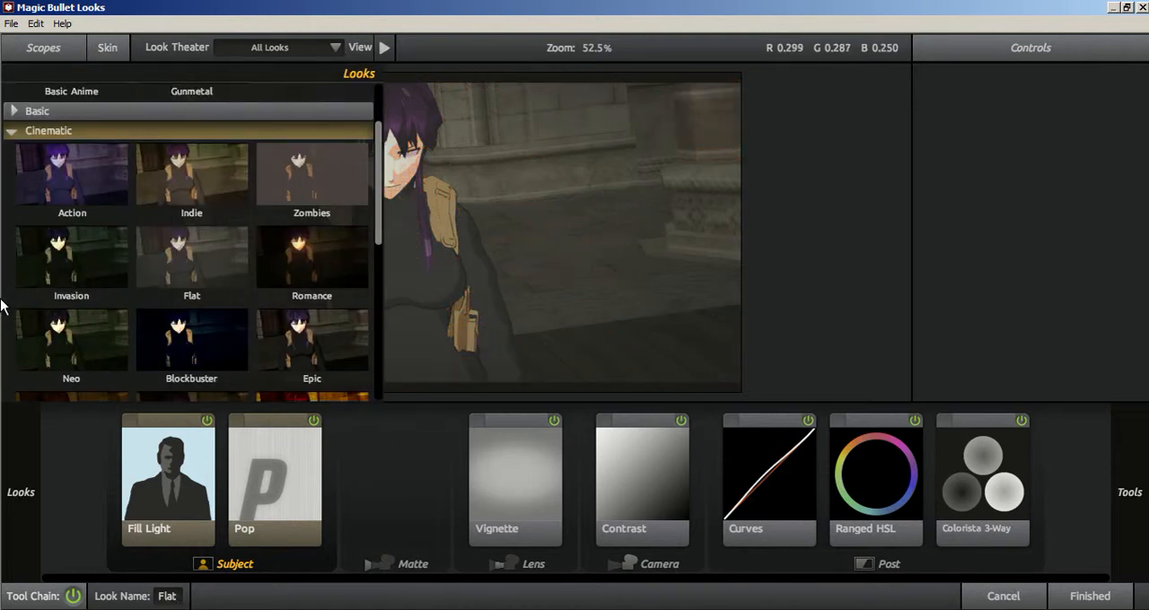
left_click(118, 51)
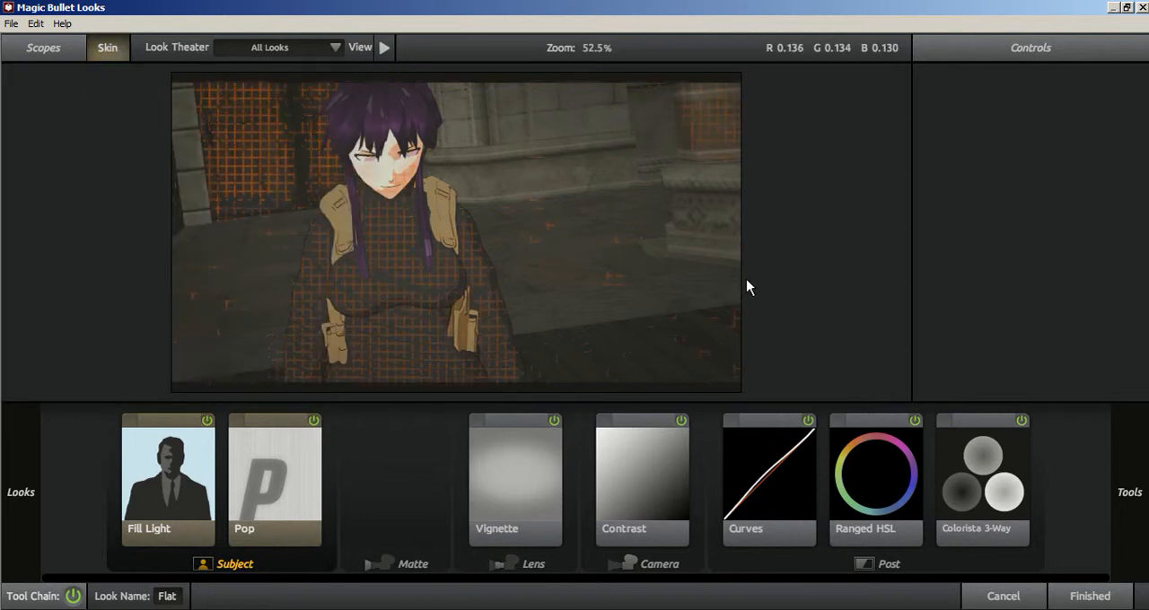
left_click(110, 49)
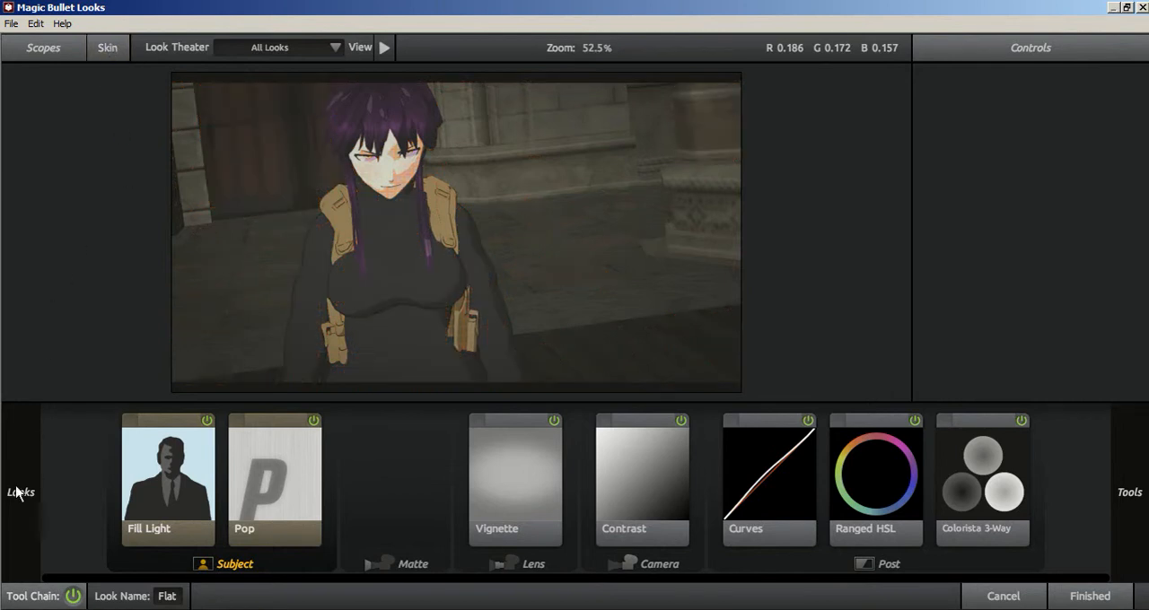
Apply the Cinematic look Blockbuster to the frame.
mouse_move(38, 500)
mouse_move(4, 162)
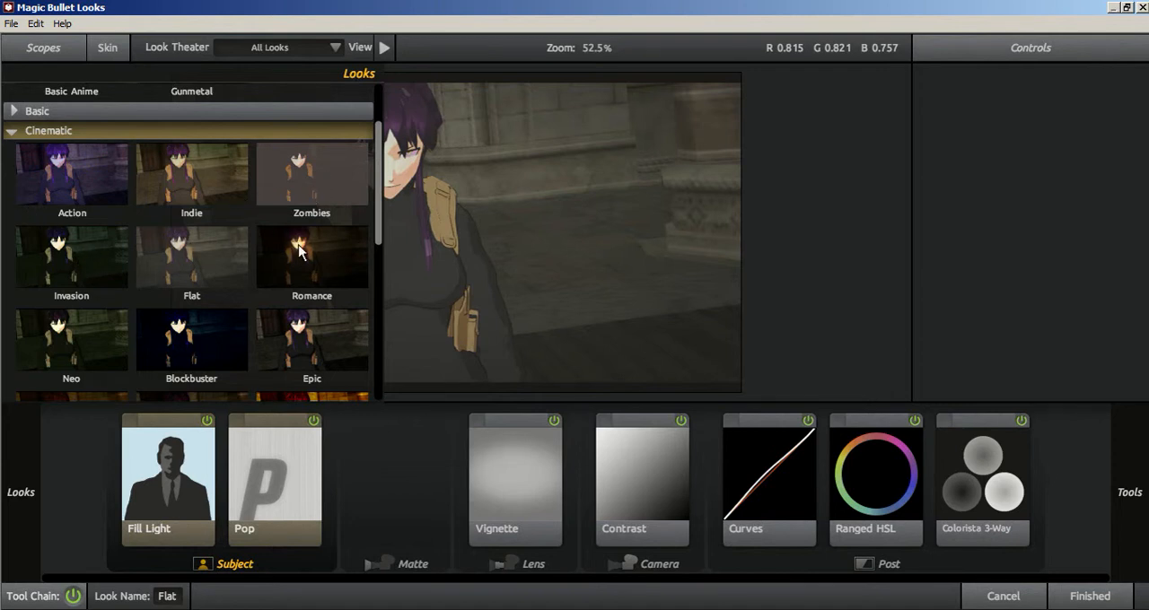
mouse_move(379, 228)
left_mouse_down()
mouse_move(367, 353)
mouse_move(367, 269)
mouse_move(378, 240)
left_mouse_up()
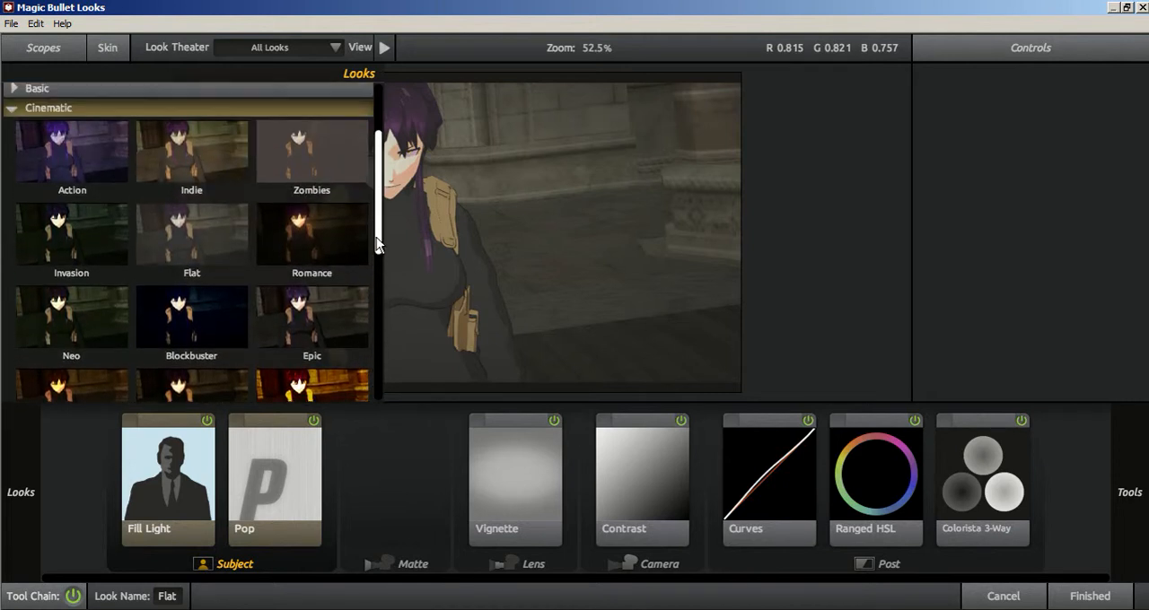
left_click(200, 334)
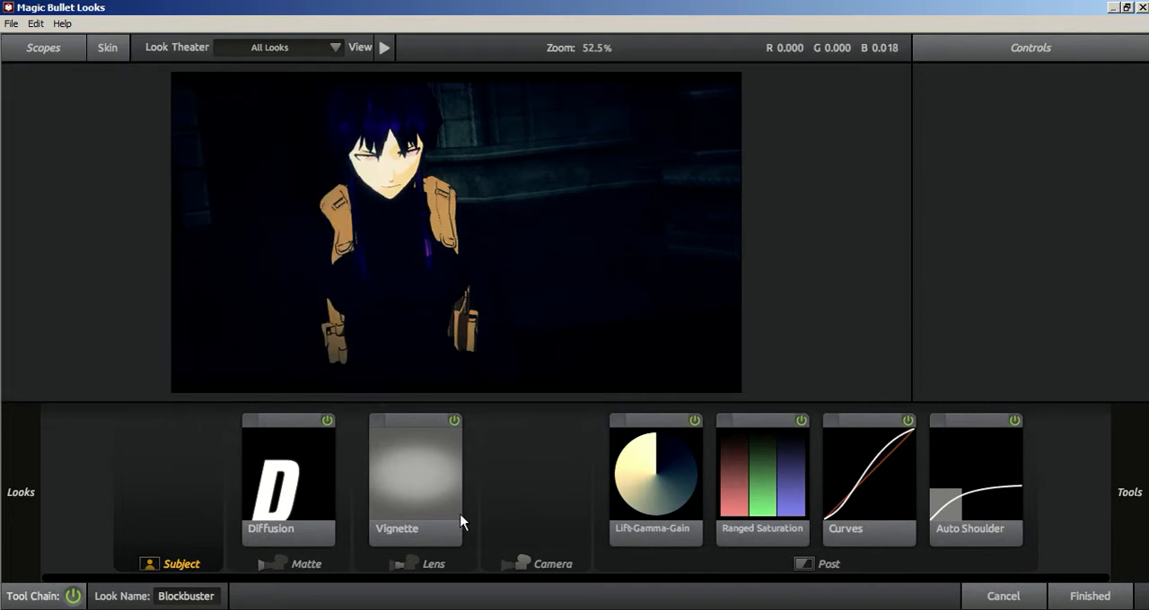
mouse_move(9, 220)
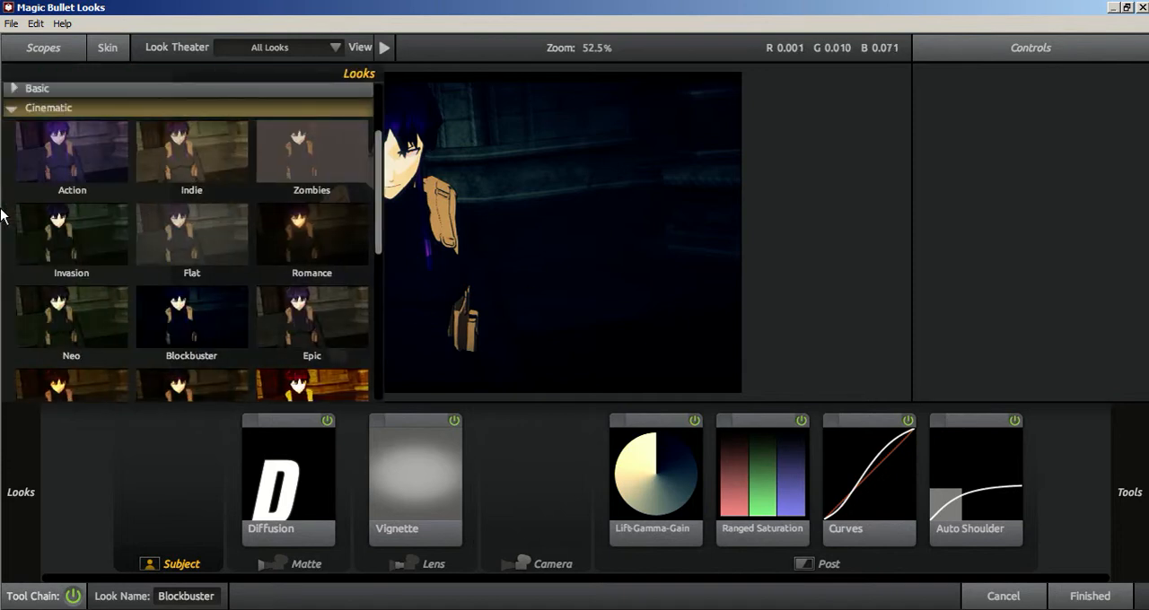
Try the Cinematic looks Romance and Ohio on the frame.
left_click(295, 250)
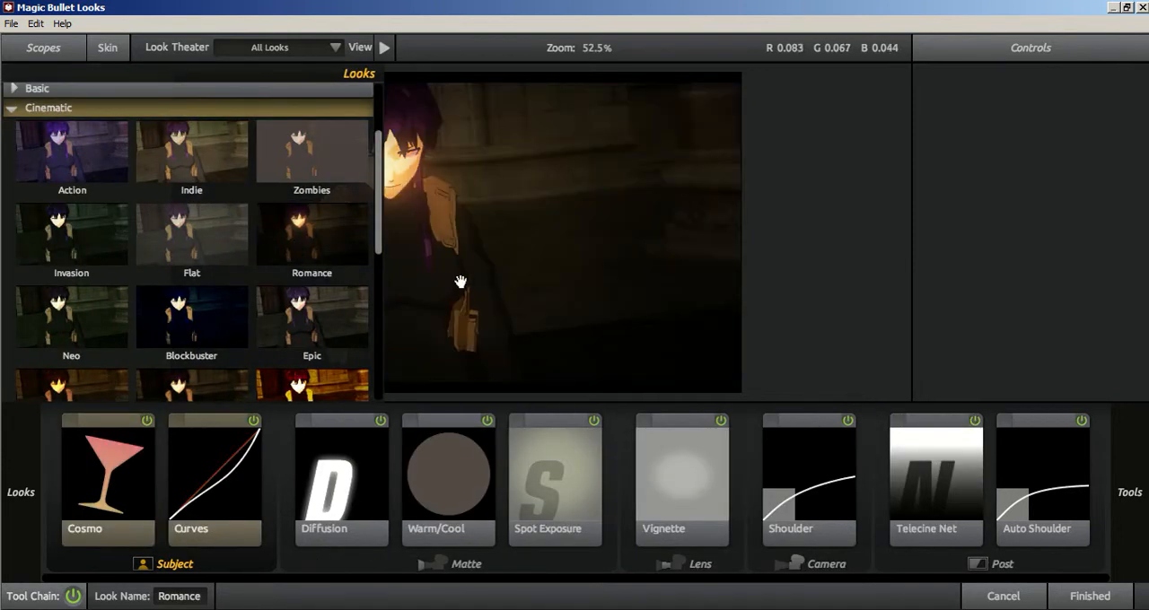
mouse_move(2, 213)
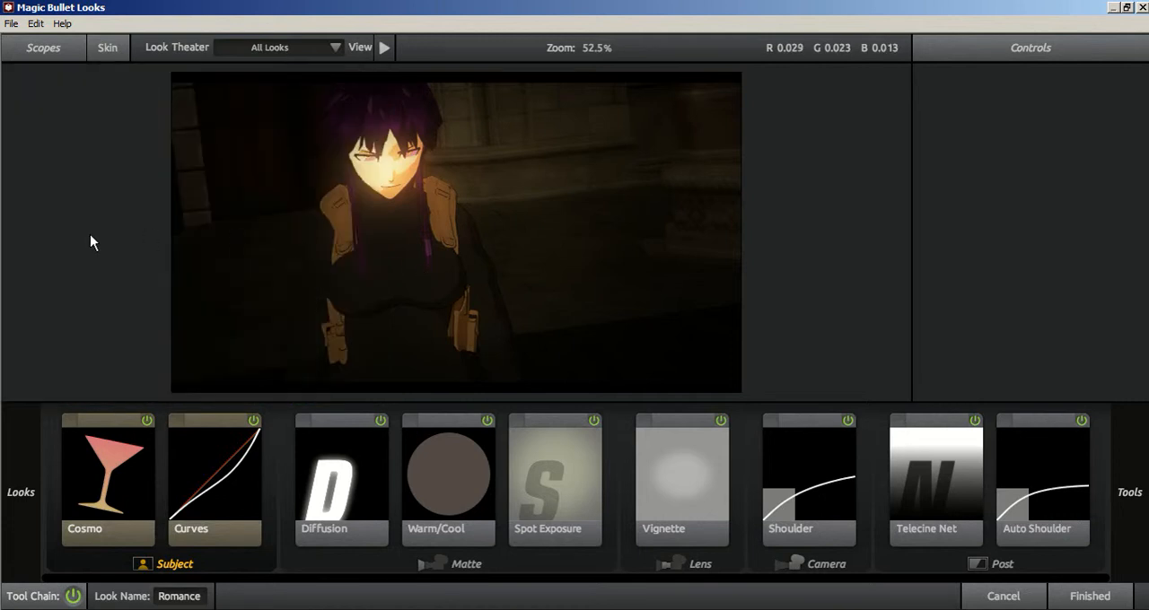
mouse_move(2, 229)
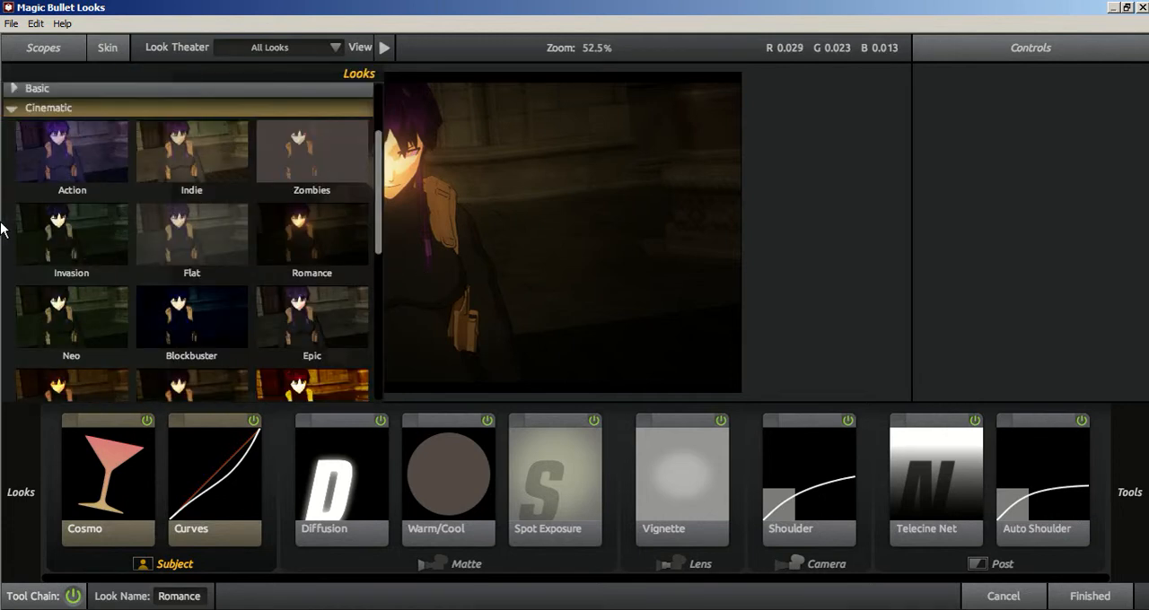
left_click_drag(378, 245, 355, 347)
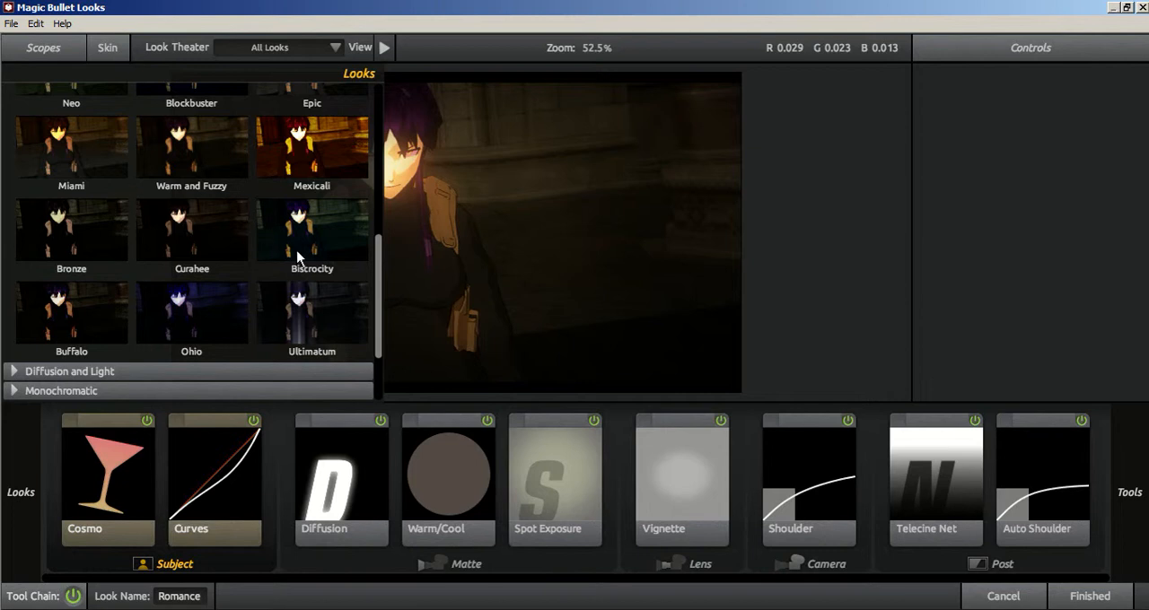
left_click(219, 331)
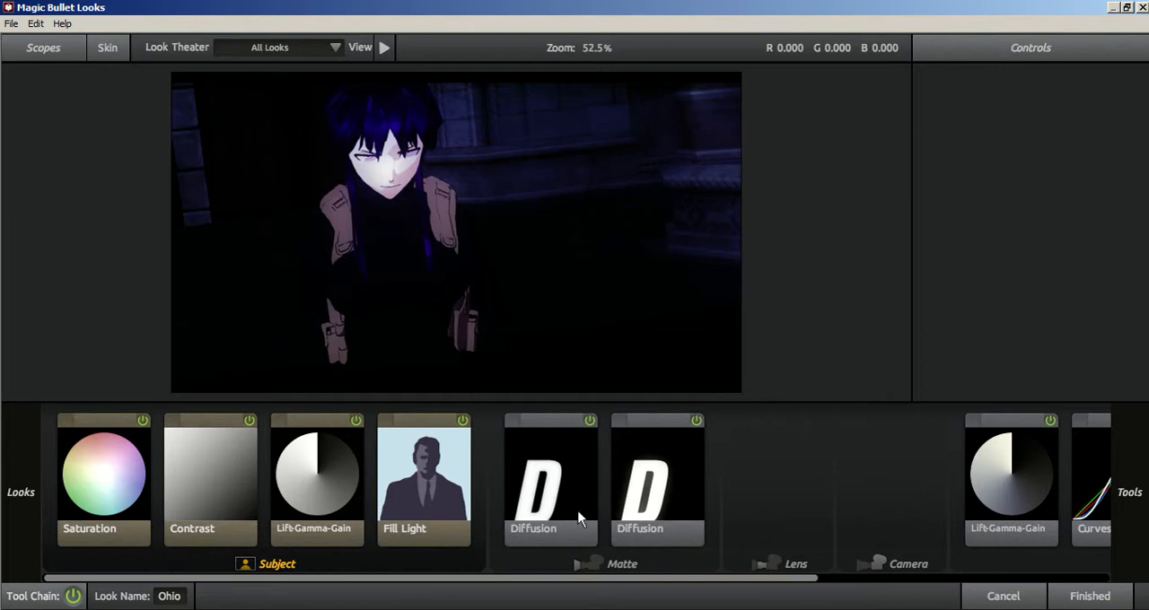
Set the first Diffusion tool of the Ohio look to size 200%, grade 5.92 and glow 100%.
left_click(656, 498)
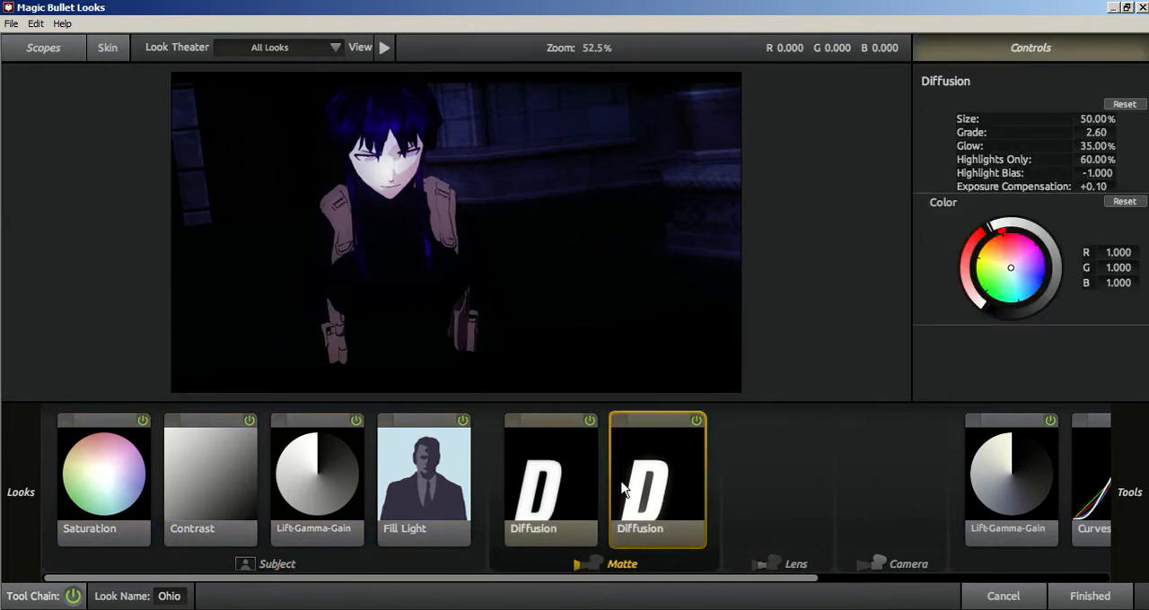
left_click(525, 495)
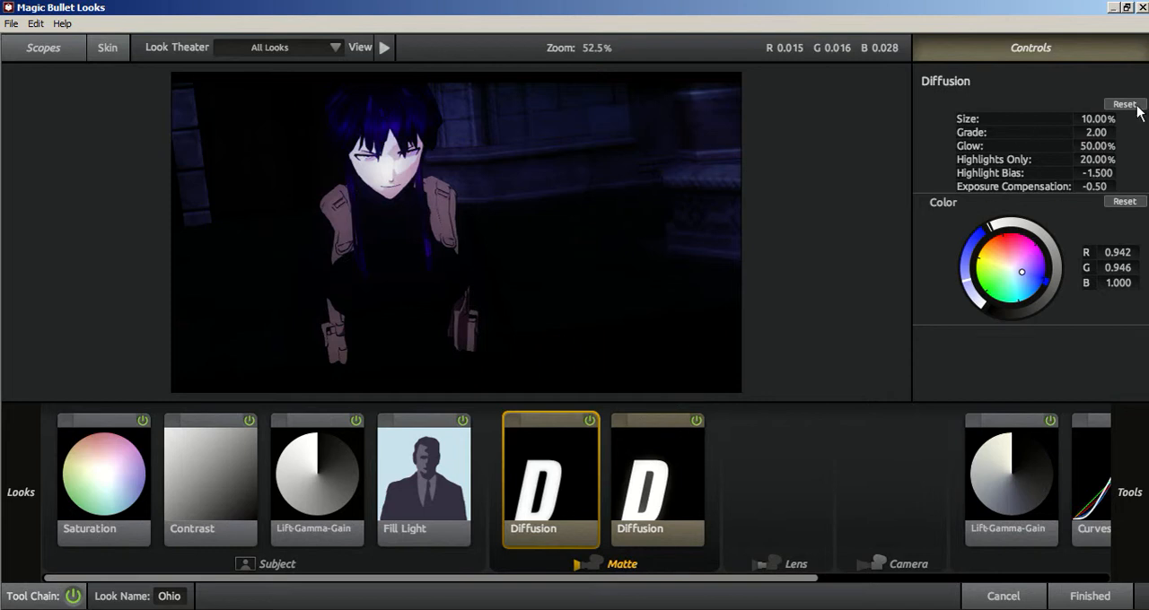
left_click_drag(1105, 119, 1032, 120)
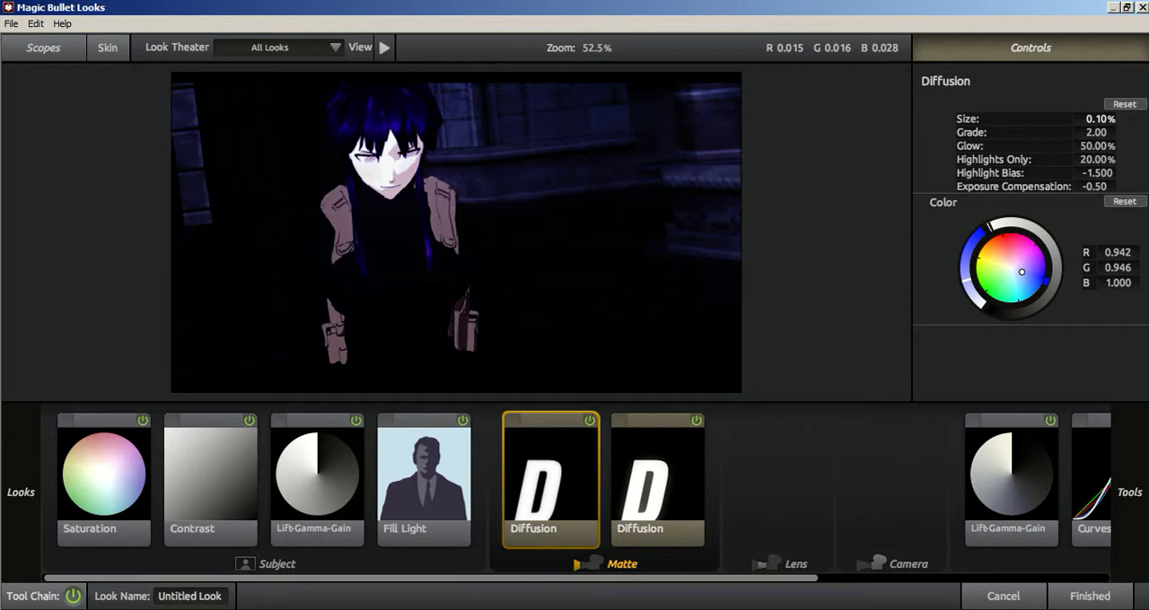
left_click_drag(1103, 133, 1133, 146)
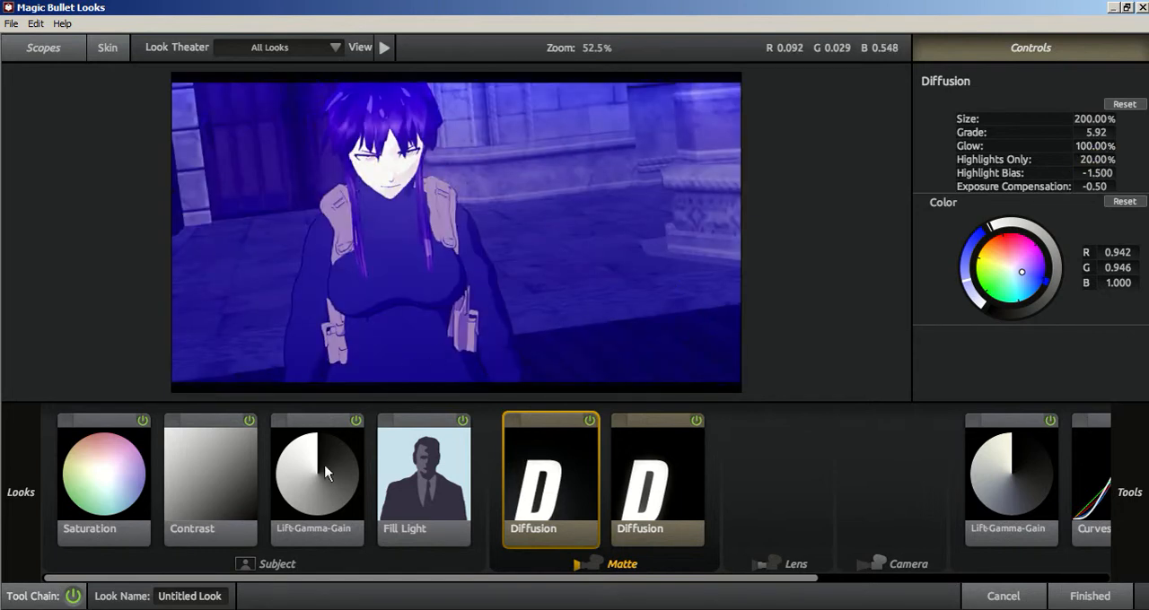
Collapse the Cinematic looks and expand the Stylized looks.
mouse_move(117, 364)
scroll(180, 310, "down", 2)
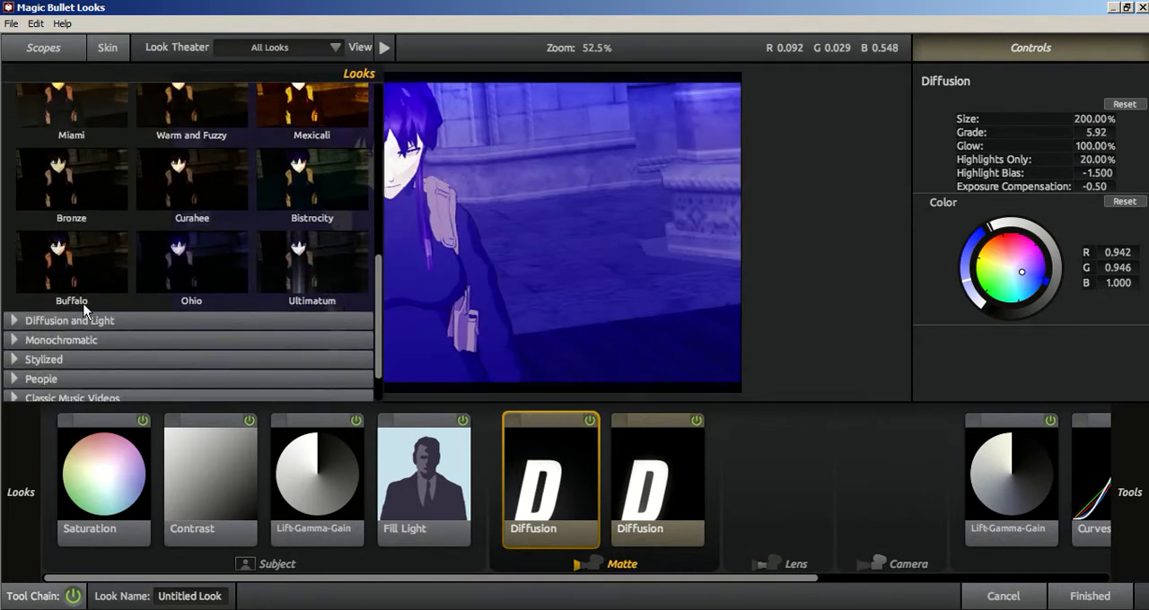
scroll(87, 310, "up", 5)
scroll(39, 194, "up", 2)
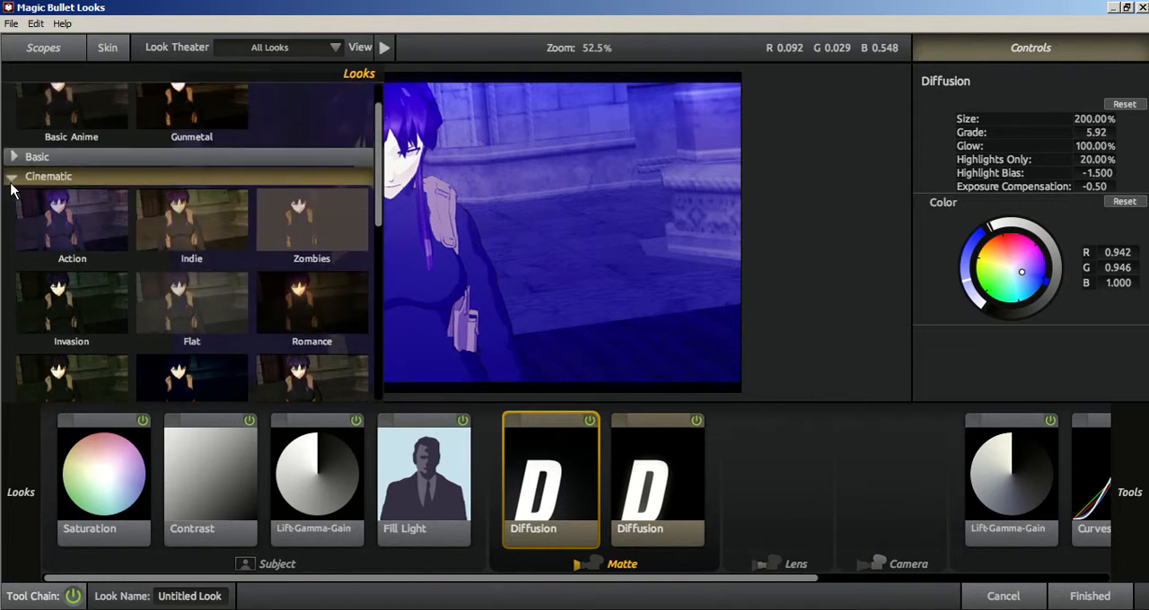
left_click(9, 178)
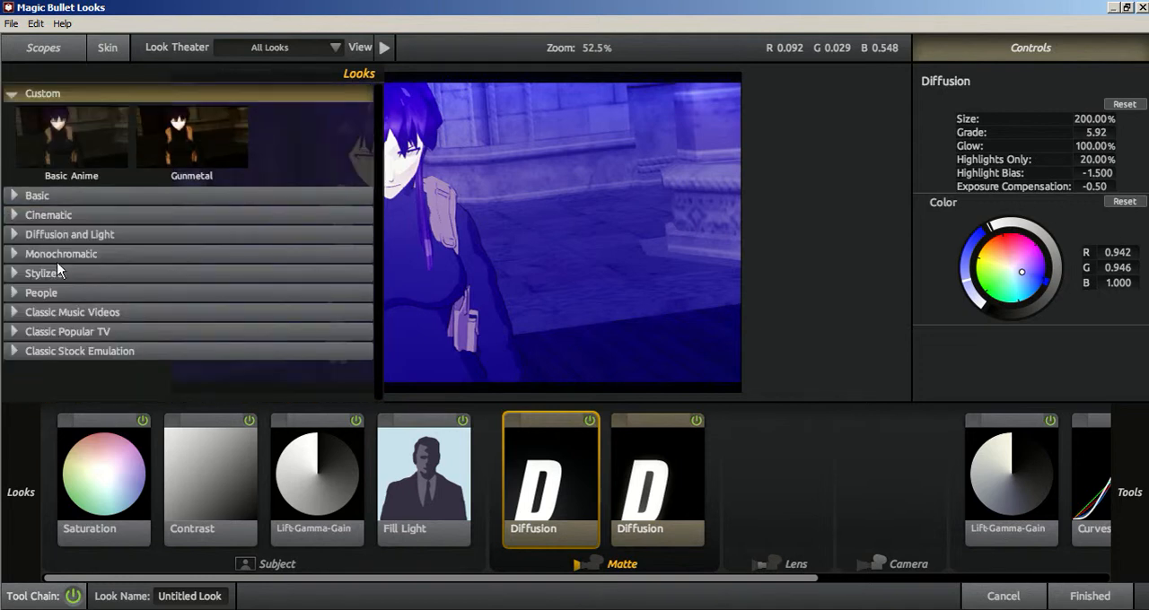
left_click(12, 277)
Apply the Stylized look Days of Night to the adjustment layer and return to the composition.
scroll(45, 301, "down", 3)
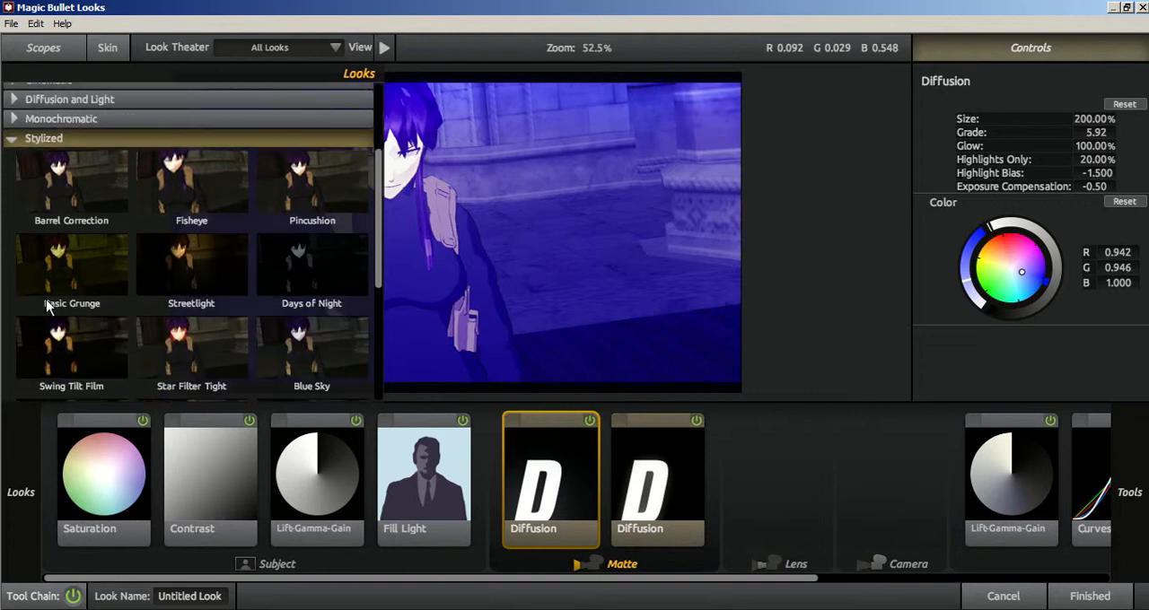
scroll(49, 308, "down", 2)
left_click(329, 188)
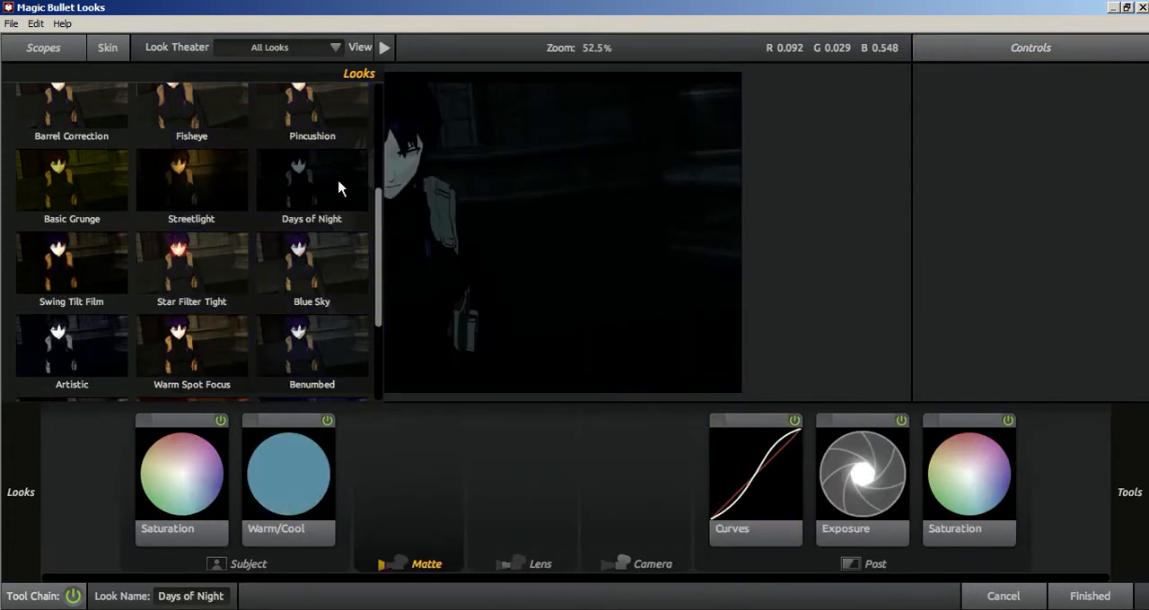
mouse_move(1, 187)
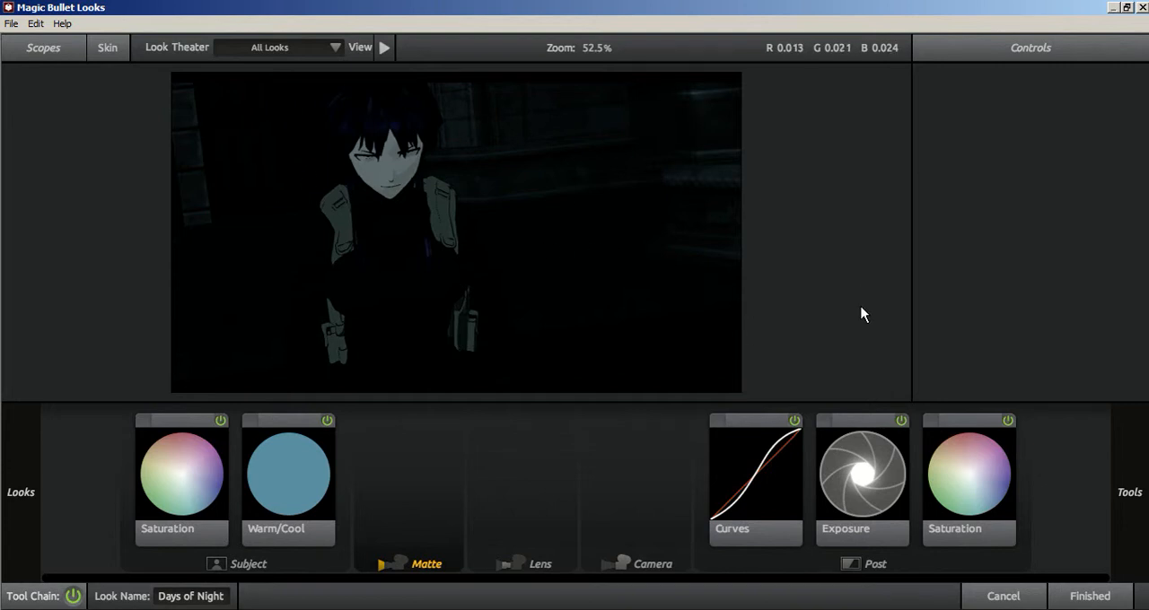
mouse_move(13, 225)
left_click(1089, 595)
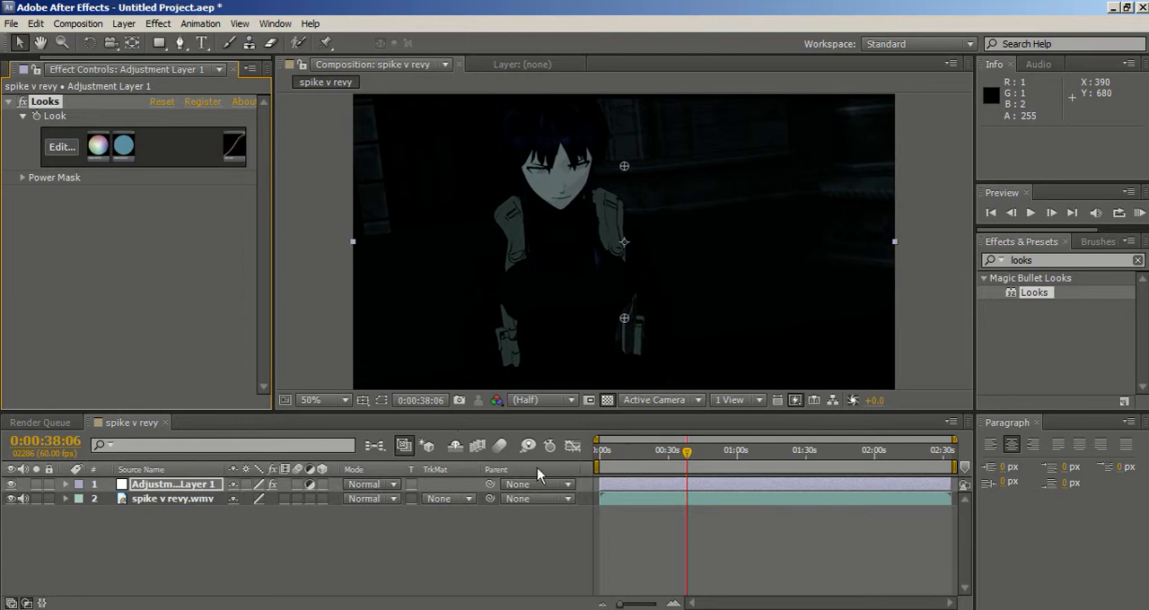
Check the graded footage at 0:01:28:25 and at 0:00:59:34, leaving the playhead on the close-up with the gun.
left_click(803, 455)
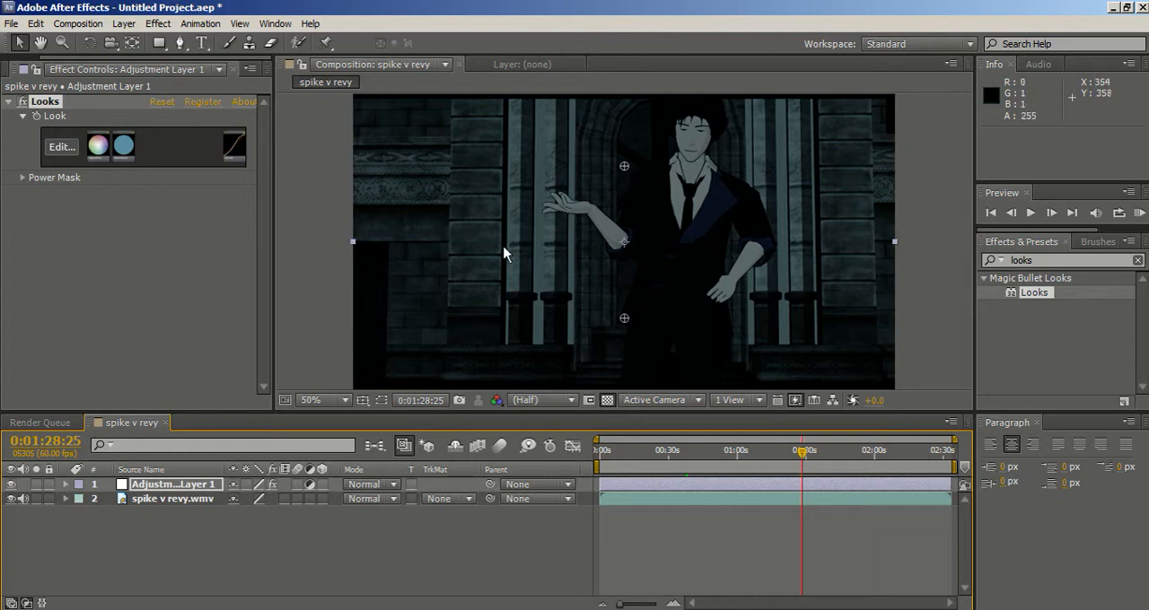
left_click(737, 456)
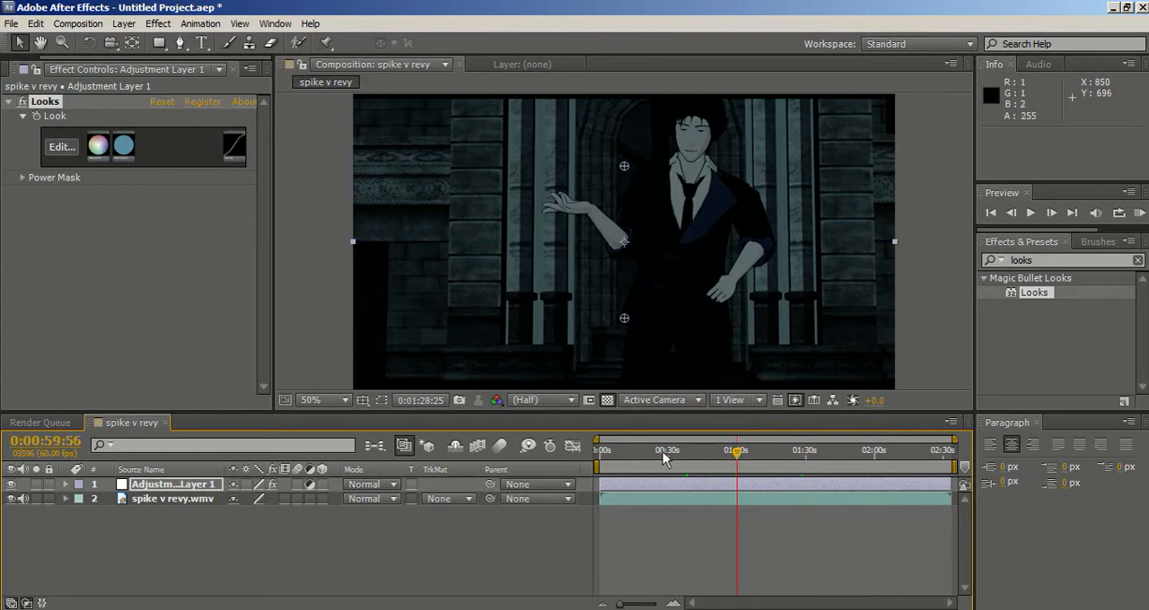
left_click(736, 468)
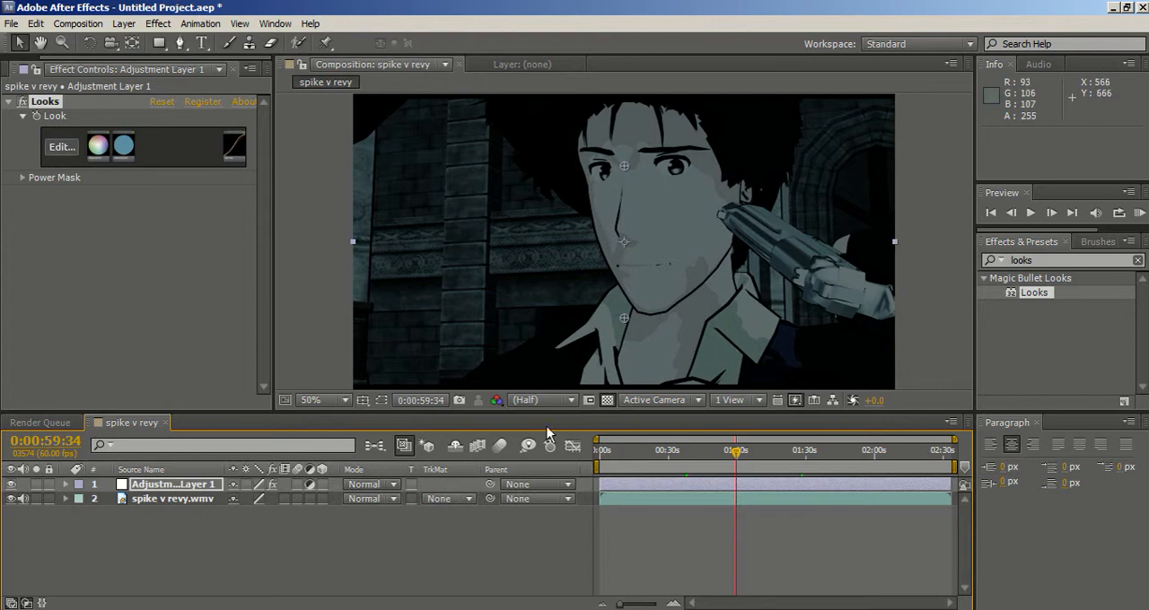
Edit the adjustment layer's look, replace it with the Stylized look Streetlight and return to the composition.
left_click(79, 147)
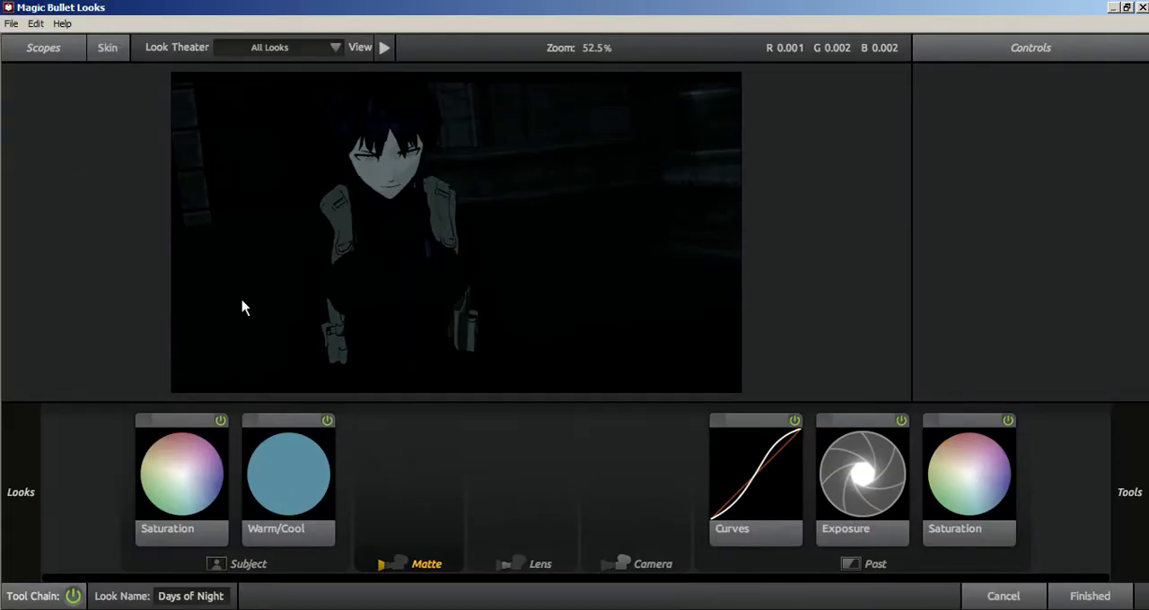
mouse_move(2, 183)
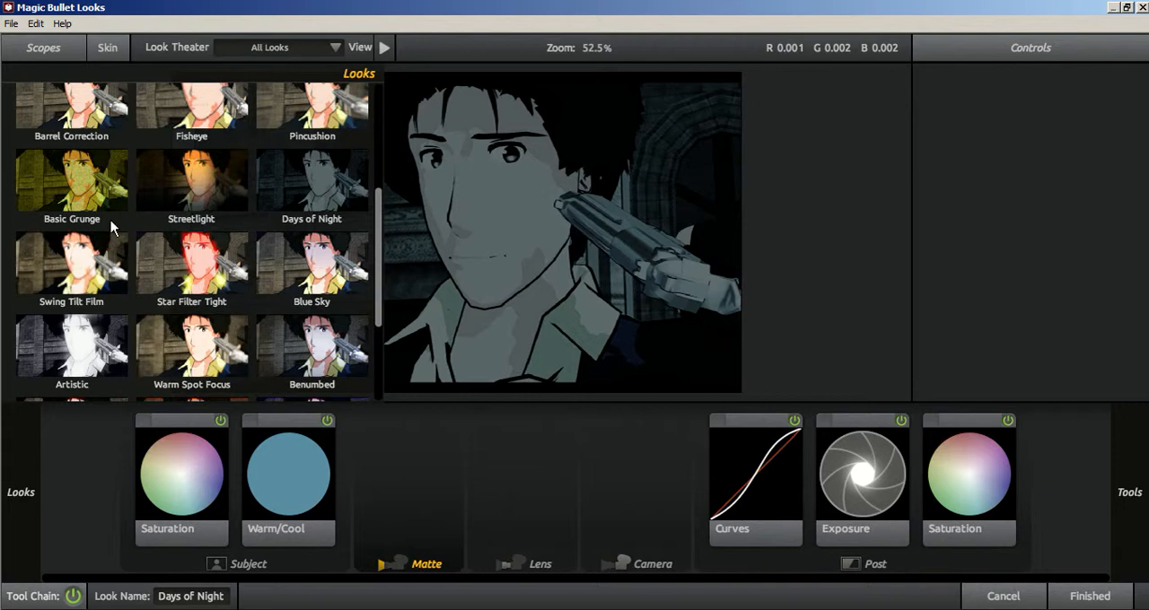
left_click(224, 210)
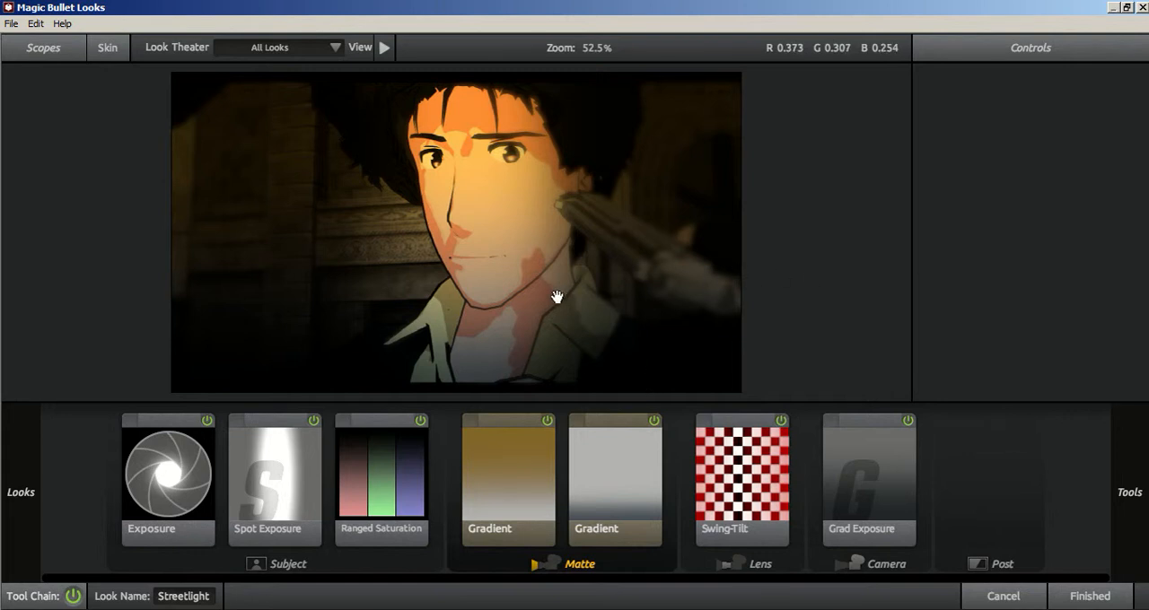
left_click(1085, 597)
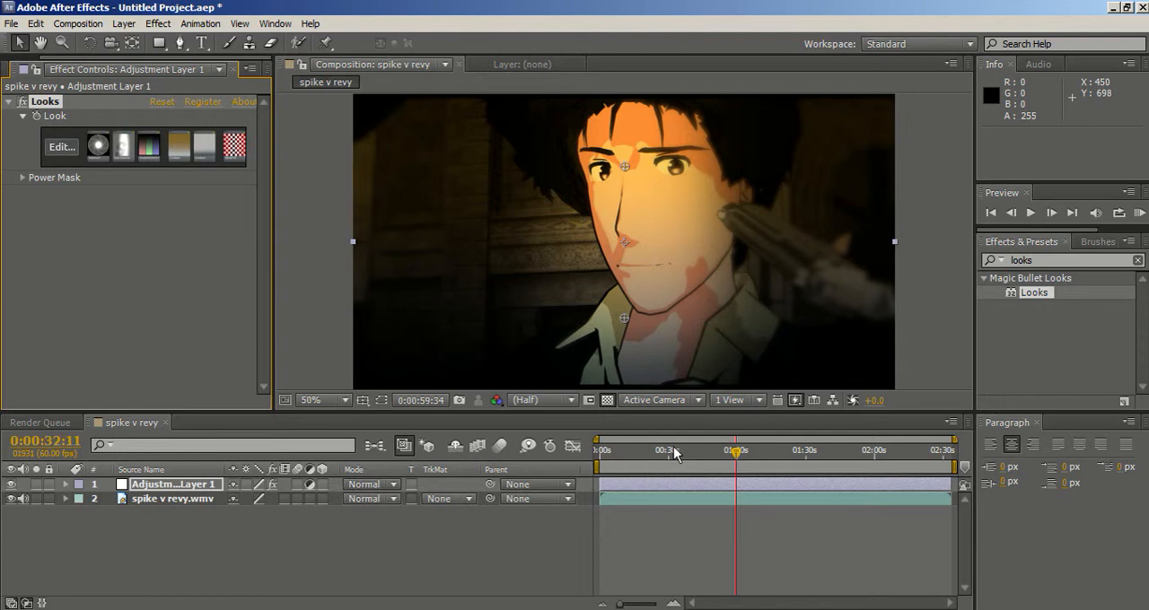
Examine the Streetlight grade at several points from about 0:32 to 2:16, ending with the playhead at 0:01:15:50.
left_click(674, 449)
left_click(737, 450)
left_click(833, 451)
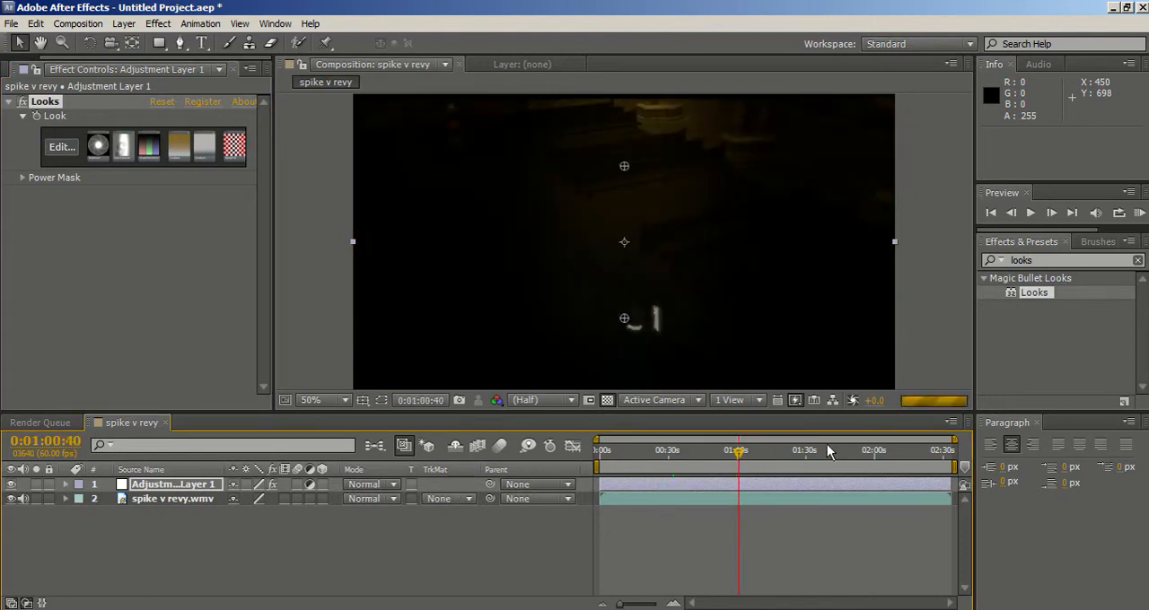
left_click(873, 451)
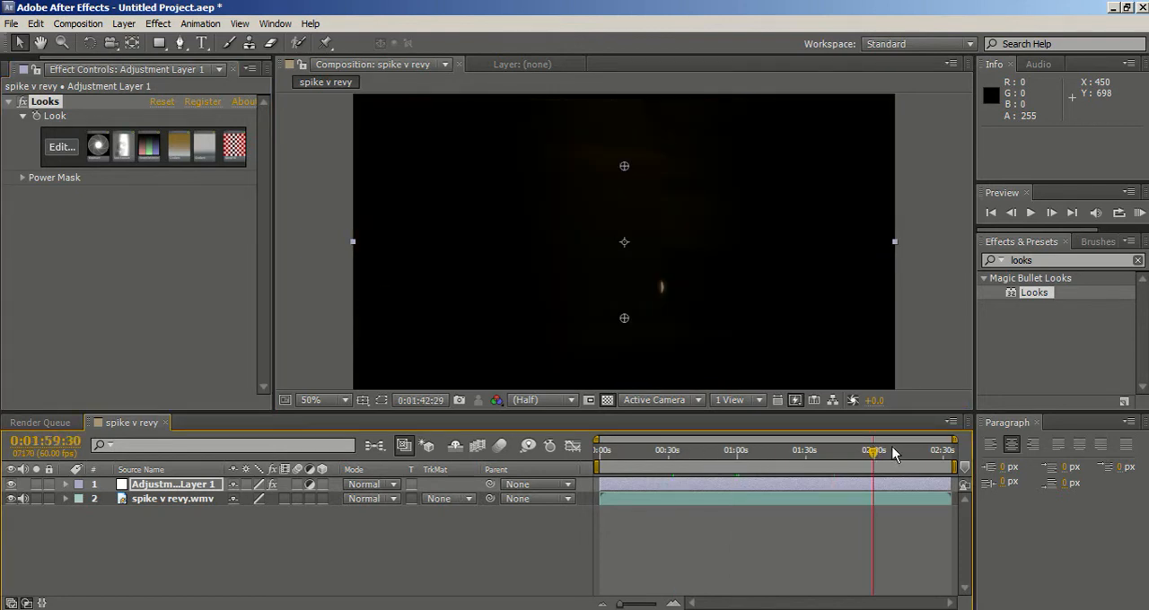
left_click(912, 452)
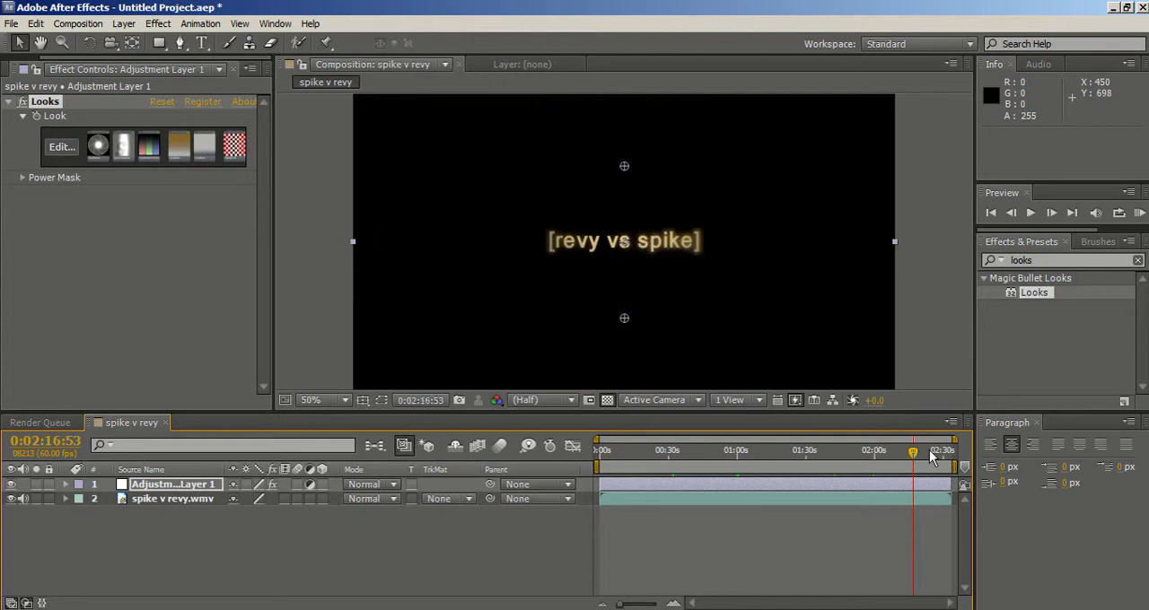
left_click(873, 454)
left_click(820, 451)
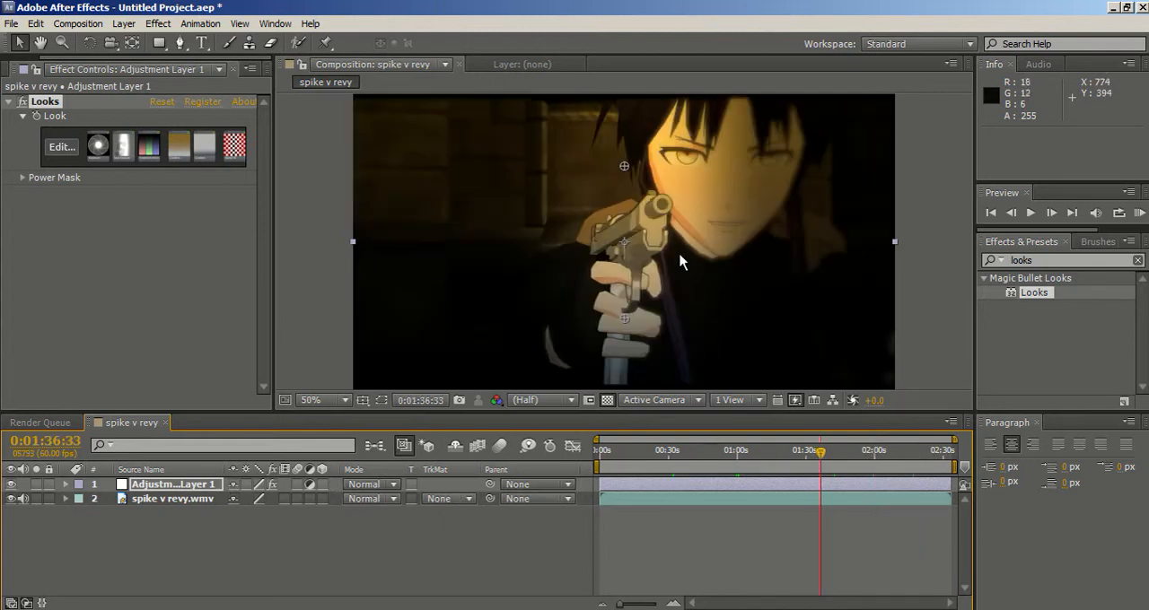
left_click(773, 453)
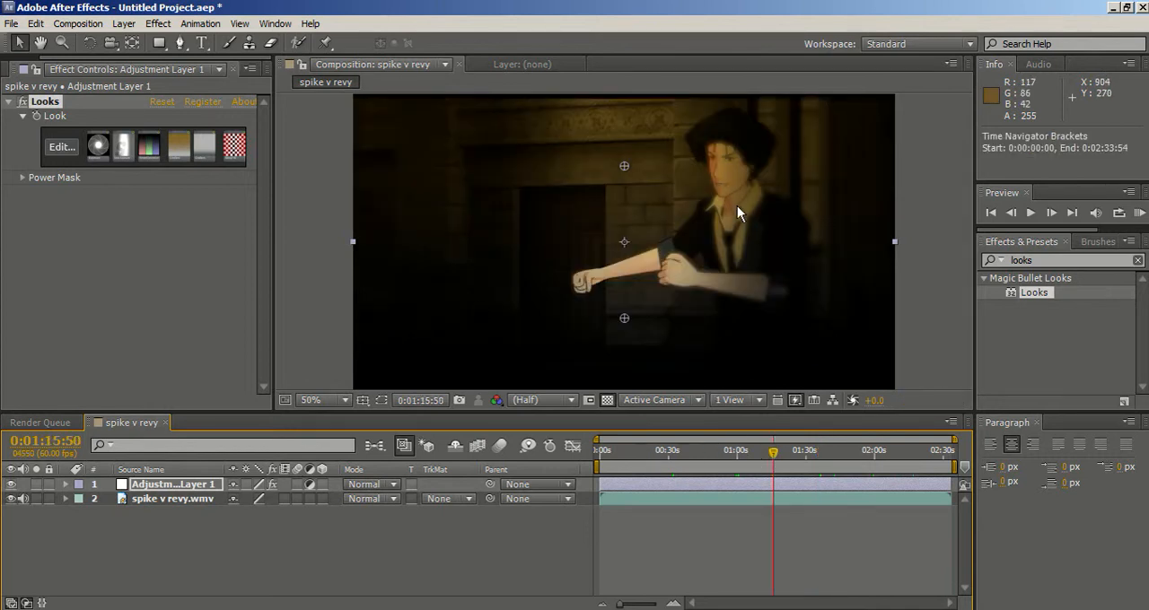
Reopen the look for editing and try Grad Deep Blue, Multi Grad Cool and Artistic before applying the Stylized look Swing Tilt Film.
left_click(60, 145)
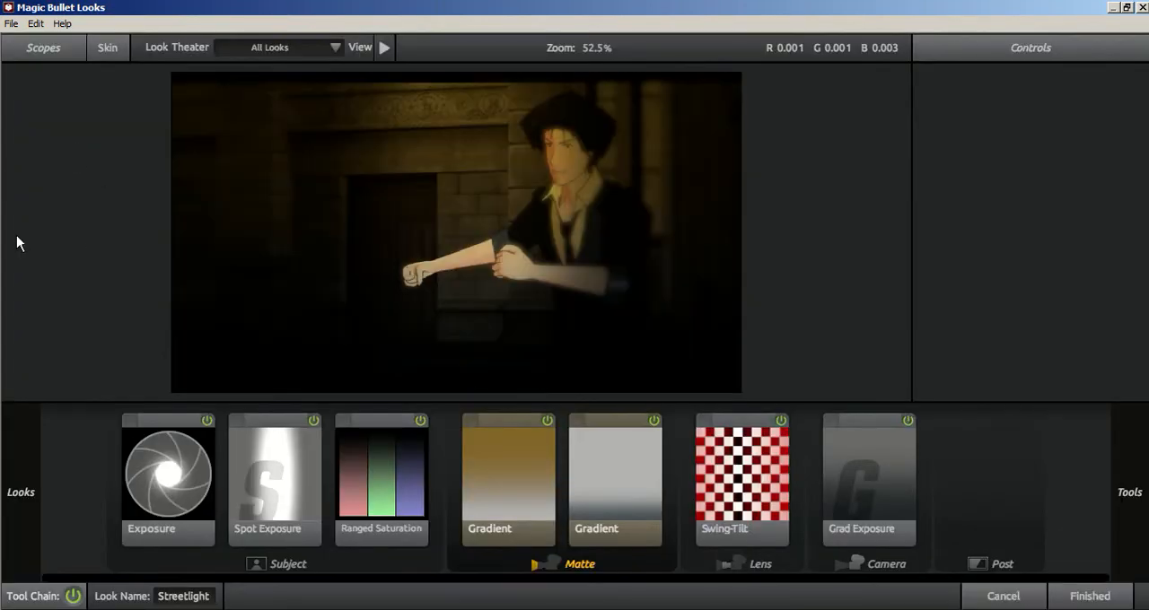
scroll(108, 235, "down", 3)
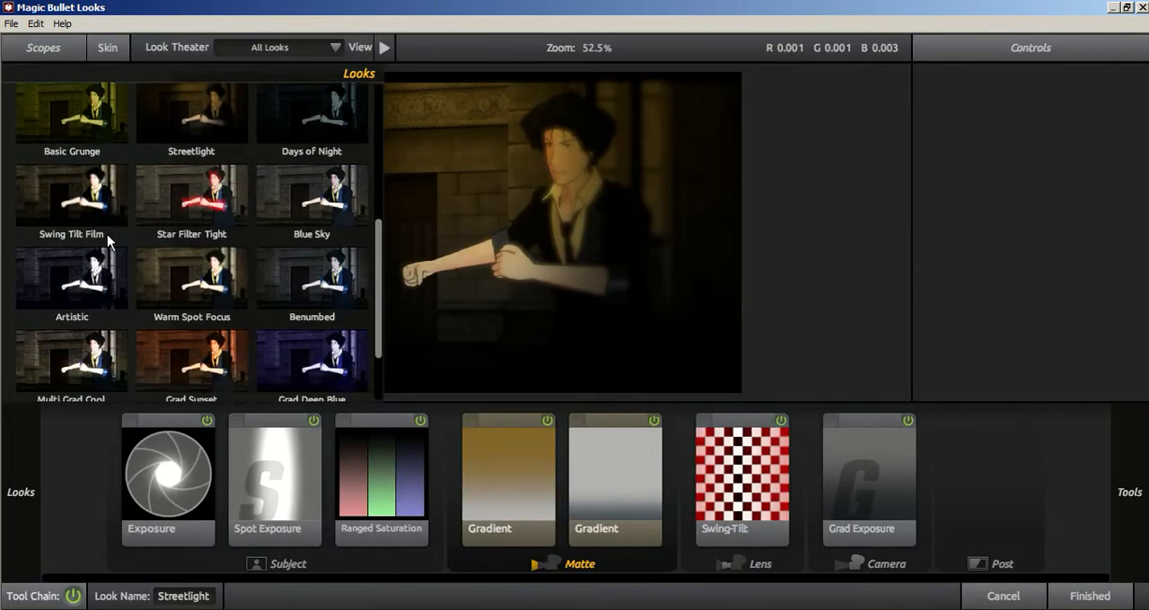
left_click(303, 314)
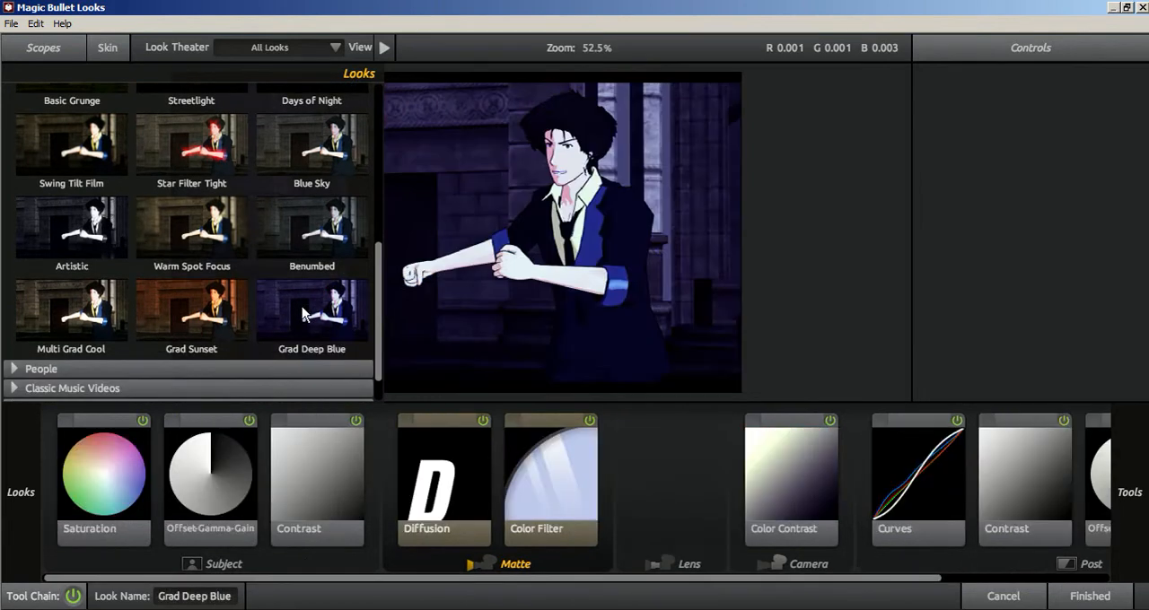
left_click(106, 291)
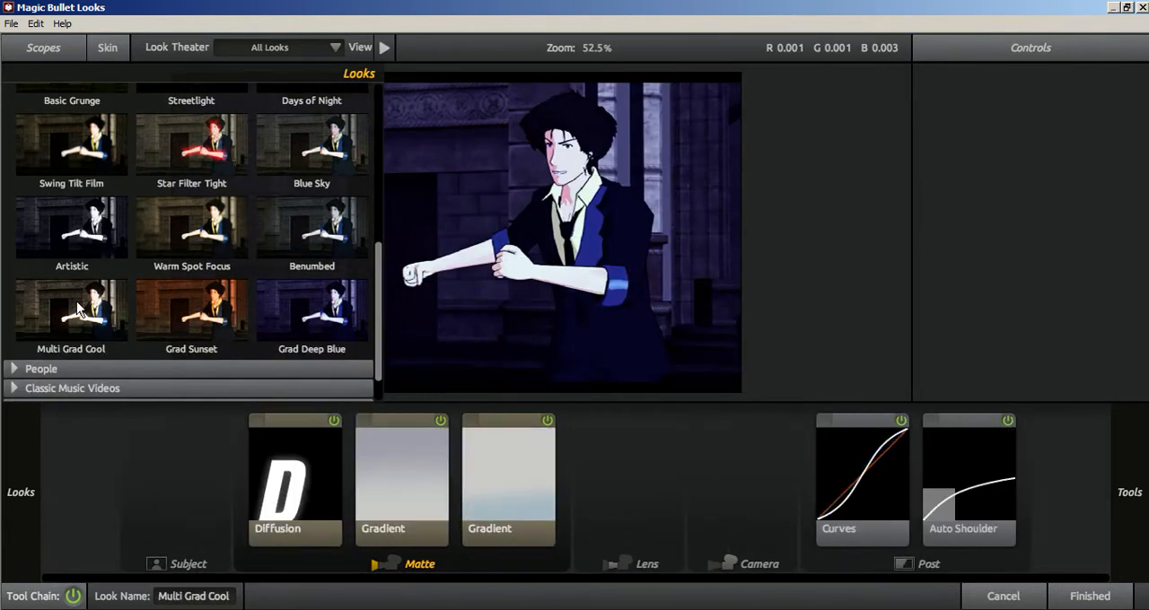
left_click(88, 234)
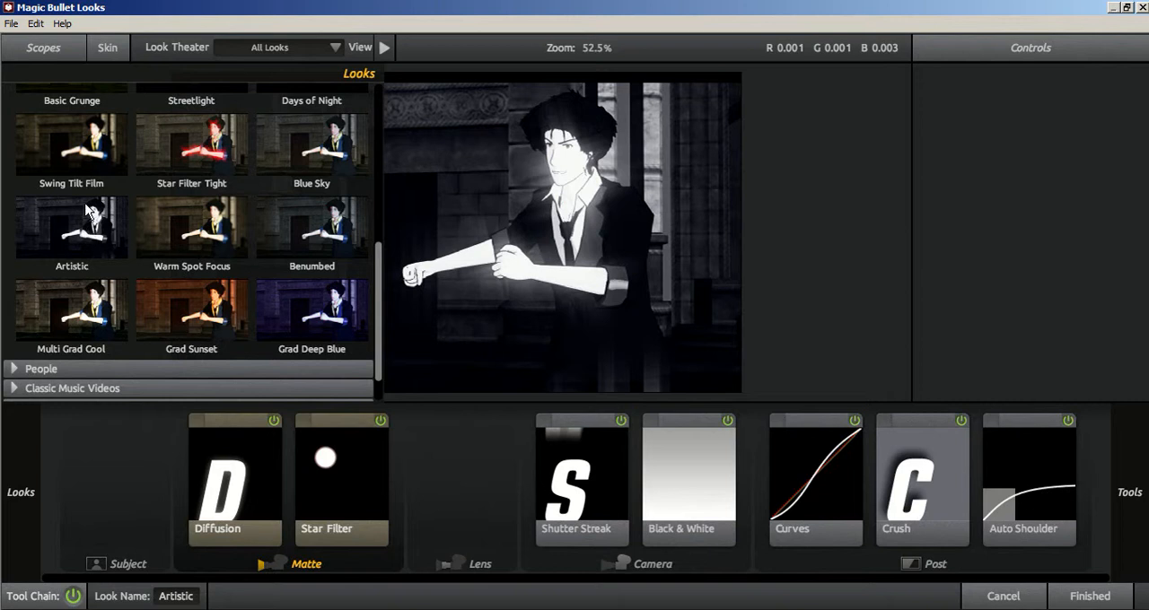
scroll(88, 210, "up", 1)
left_click(77, 177)
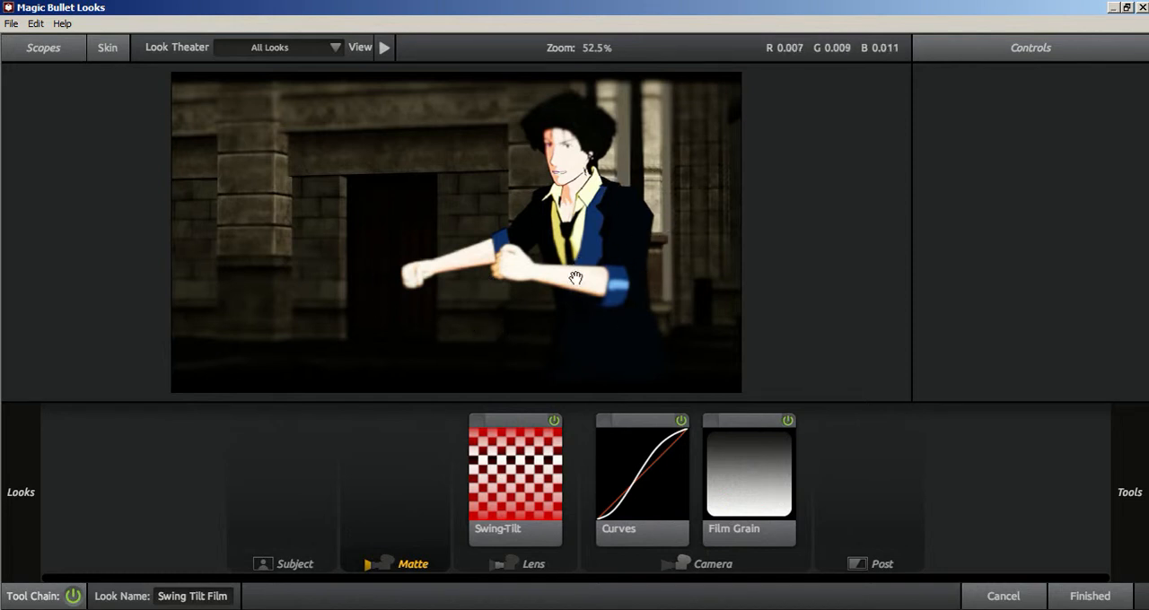
mouse_move(1, 234)
scroll(113, 216, "up", 2)
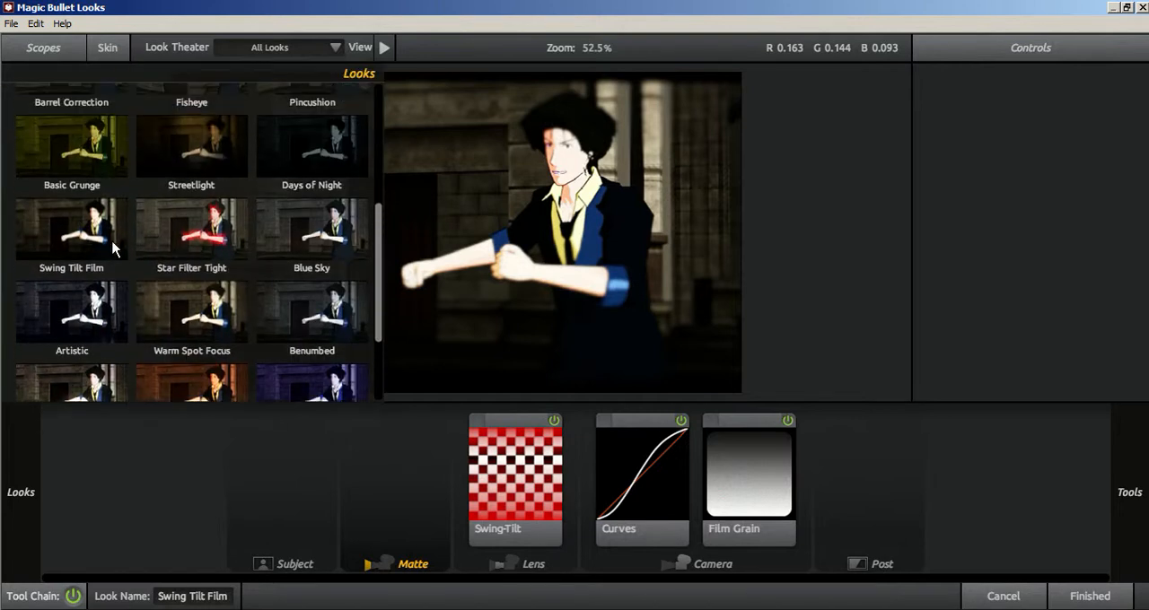
Try the Stylized look Fisheye on the footage and close the Stylized group.
scroll(112, 252, "up", 1)
scroll(251, 202, "up", 1)
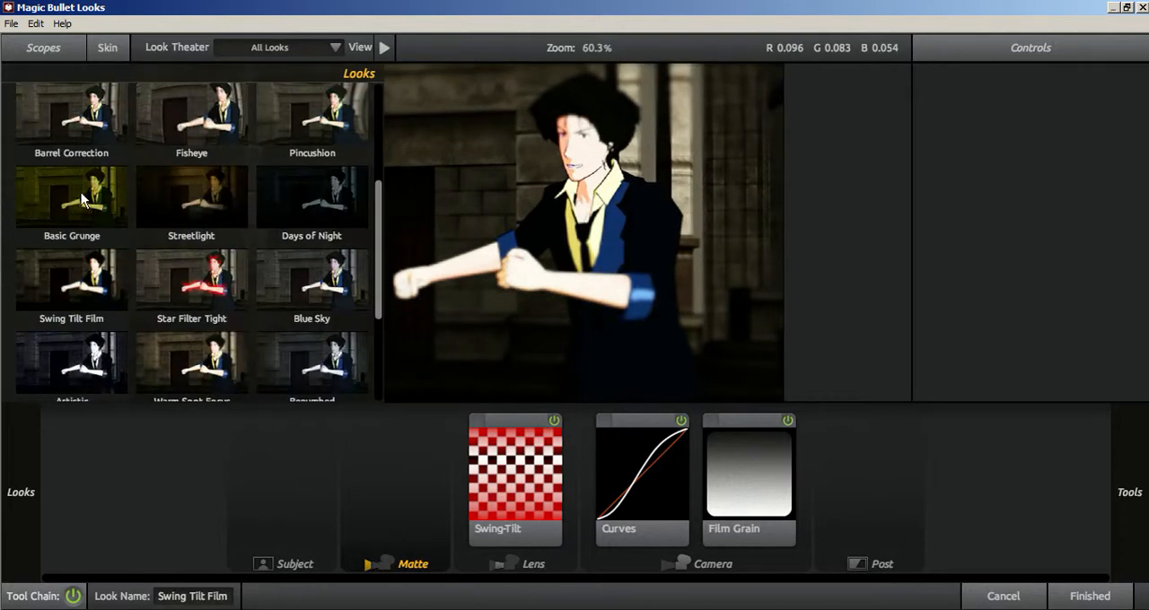
scroll(175, 175, "up", 1)
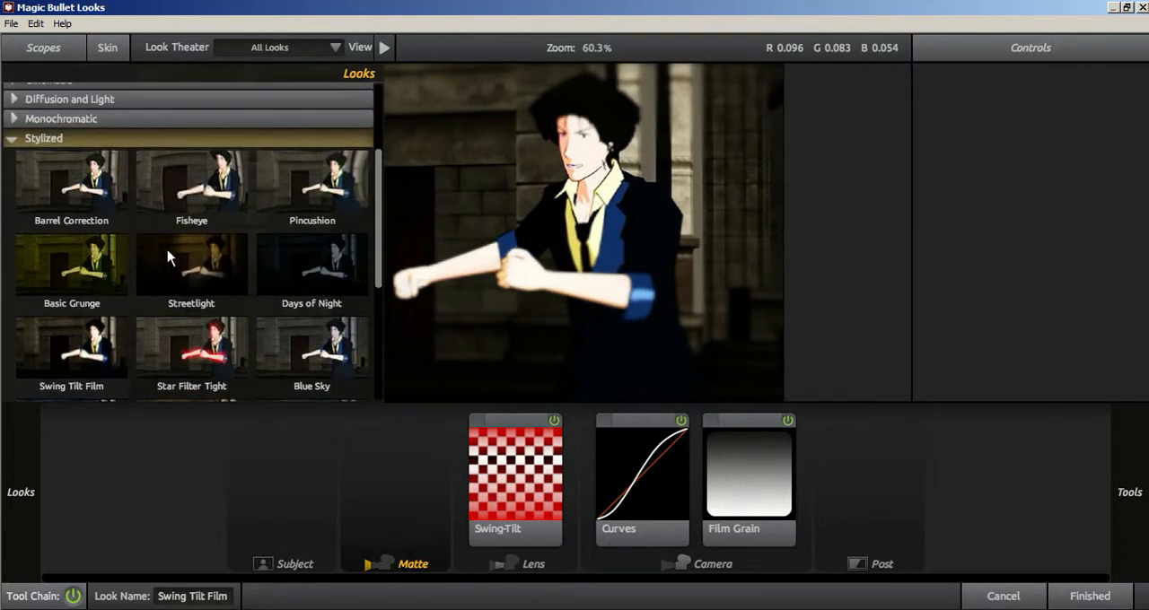
left_click(202, 193)
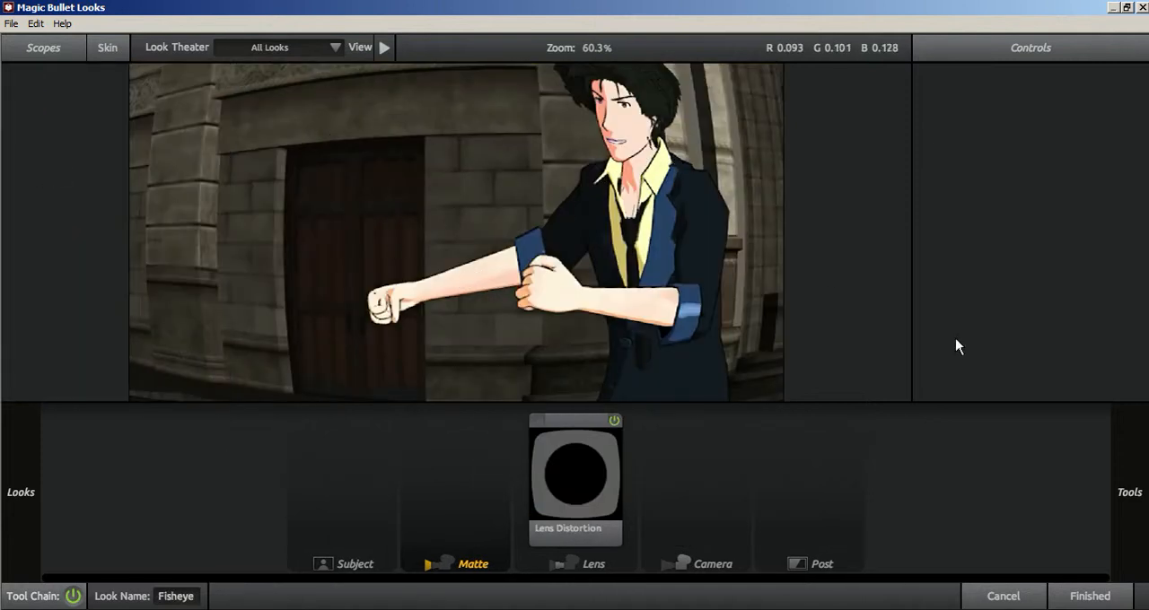
mouse_move(3, 242)
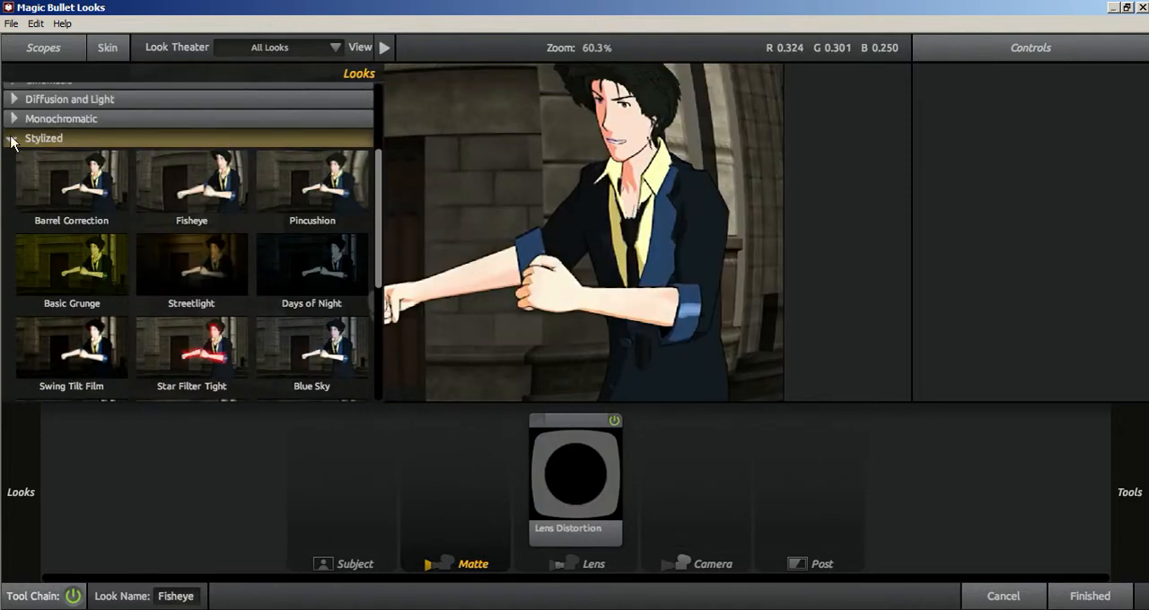
left_click(13, 140)
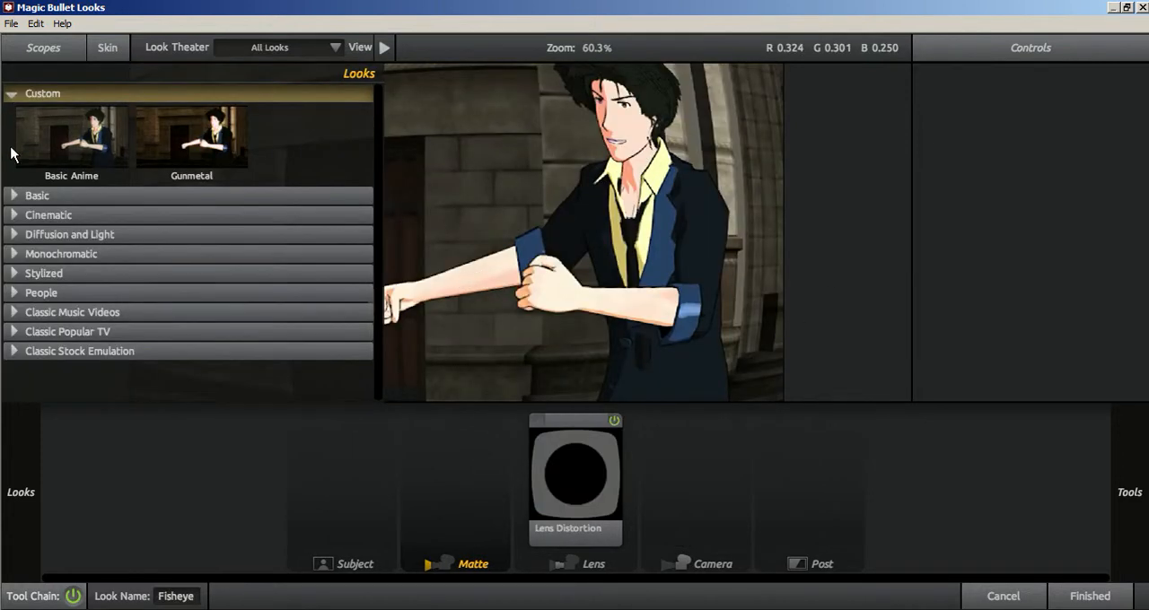
Try the Classic Popular TV looks Crime Scene, Crime Scene Alternate, New Noir and Indecision on the footage.
left_click(15, 332)
scroll(224, 251, "down", 2)
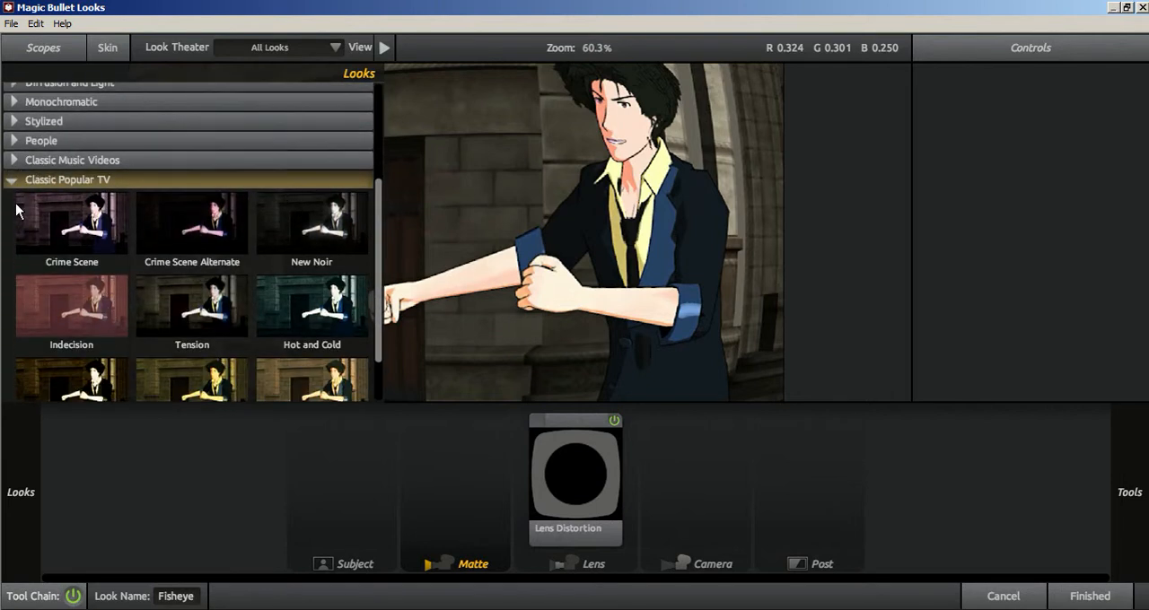
left_click(98, 235)
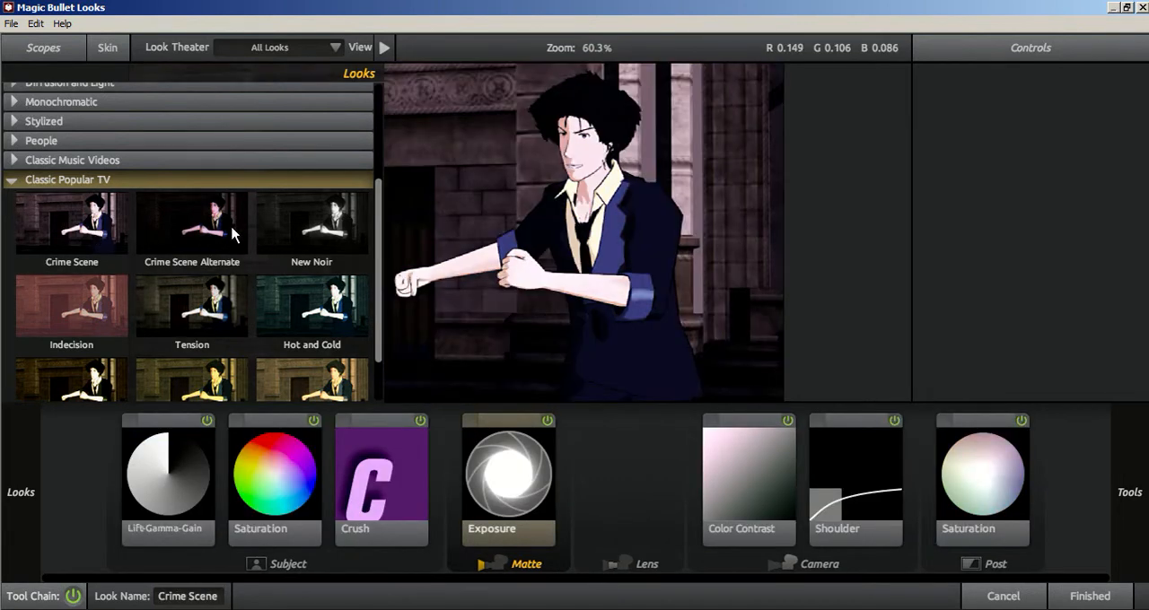
left_click(232, 235)
left_click(341, 237)
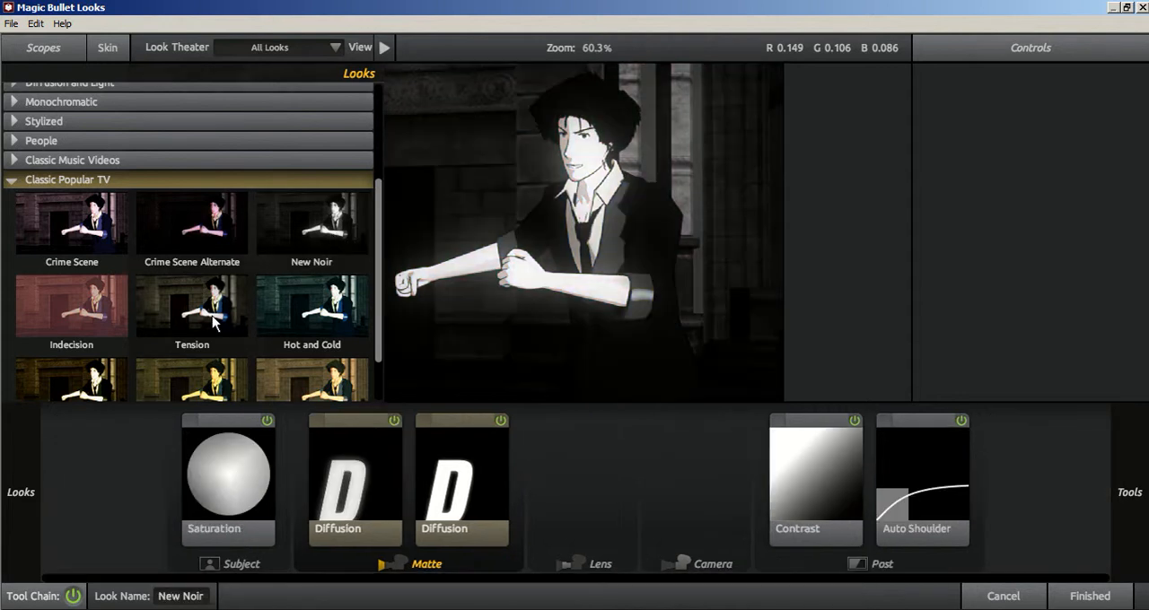
left_click(61, 320)
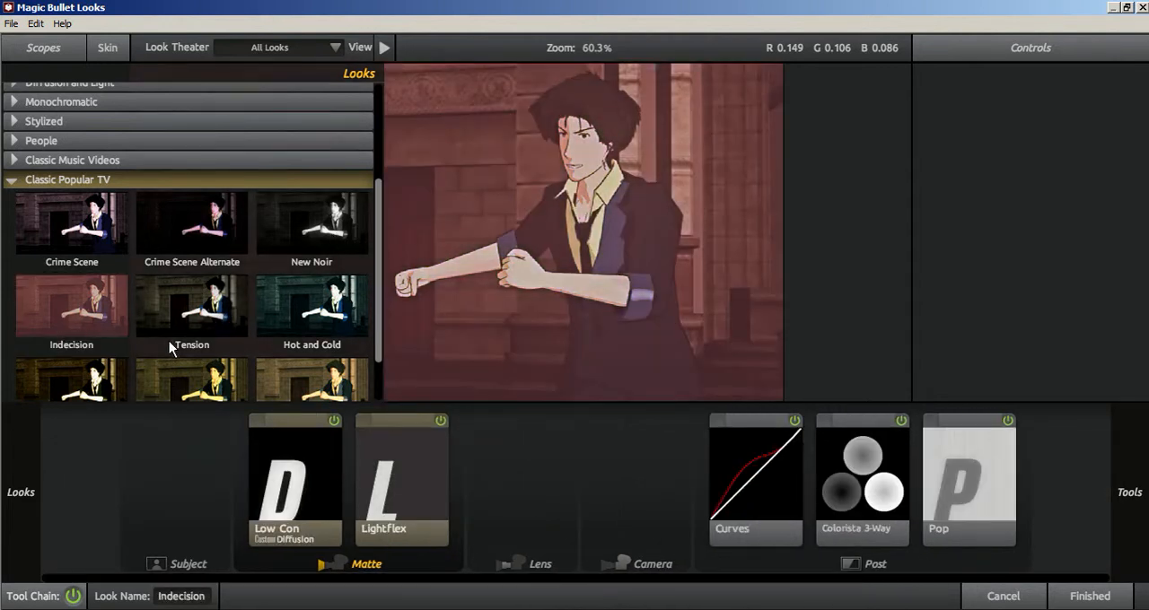
scroll(175, 345, "down", 1)
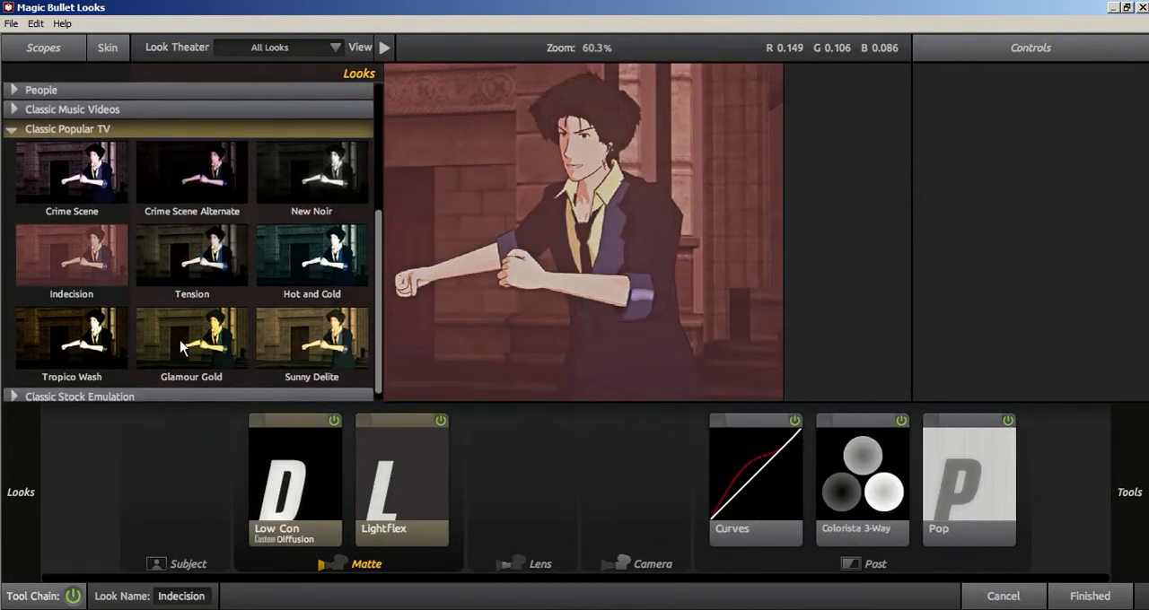
left_click(5, 132)
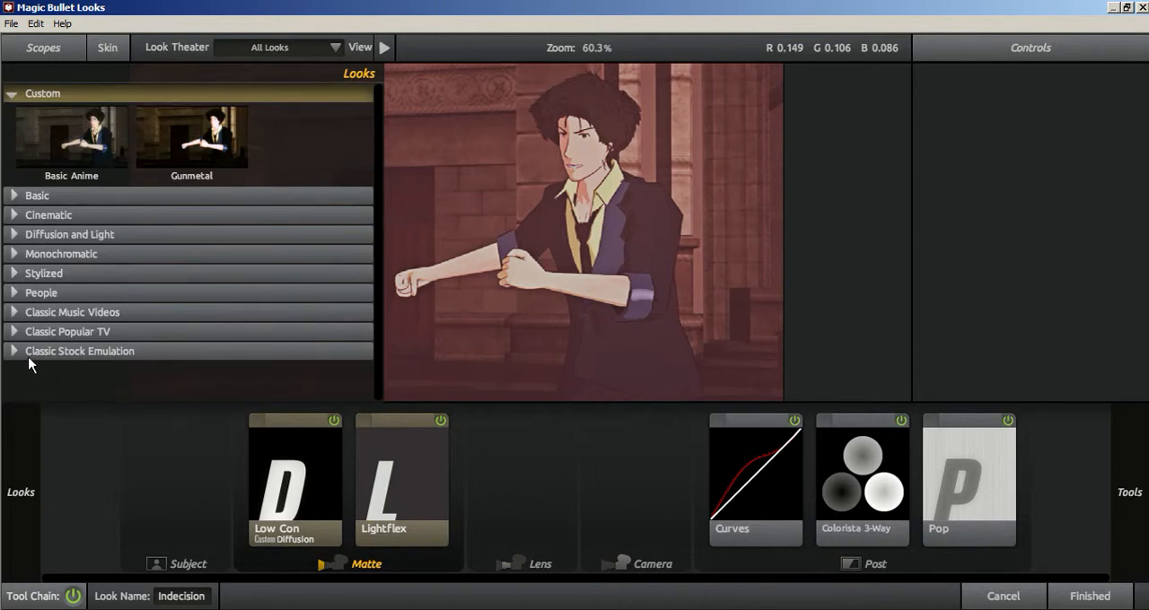
Try the Classic Music Videos looks Berlin, Night Time, Blue Bleach and Aged on the footage.
left_click(13, 313)
scroll(86, 314, "down", 1)
left_click(86, 311)
scroll(237, 326, "down", 1)
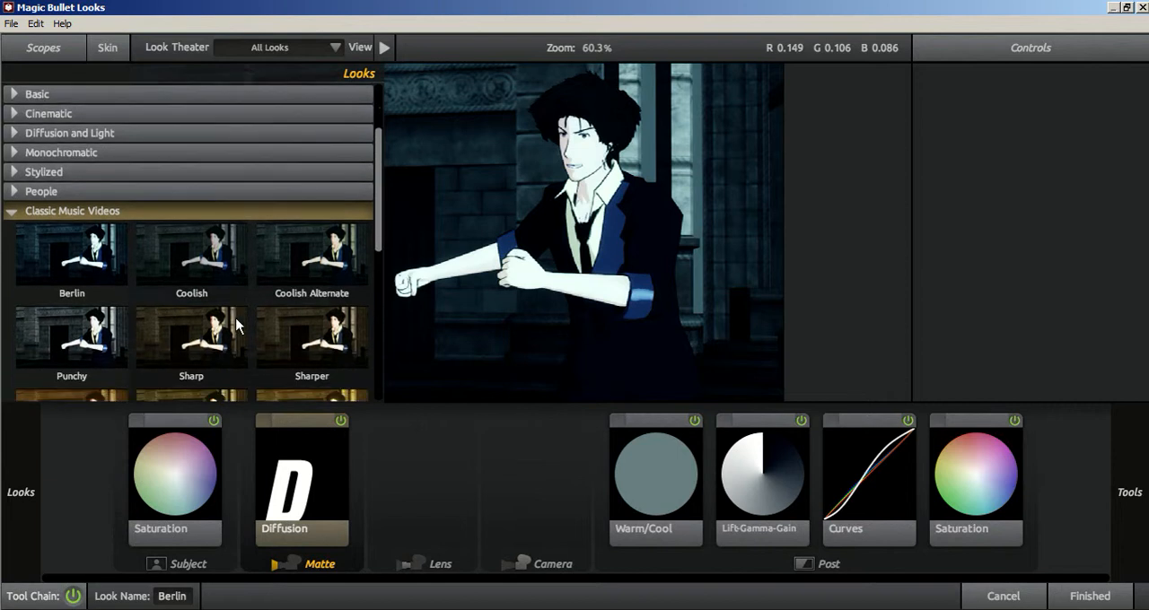
scroll(313, 286, "down", 1)
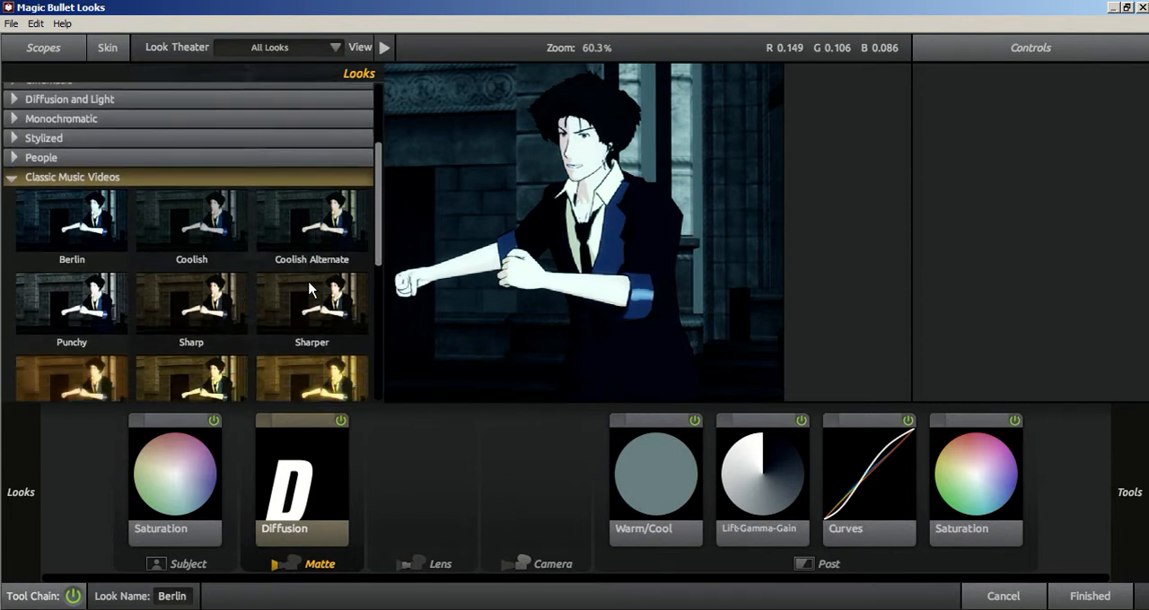
scroll(238, 305, "down", 4)
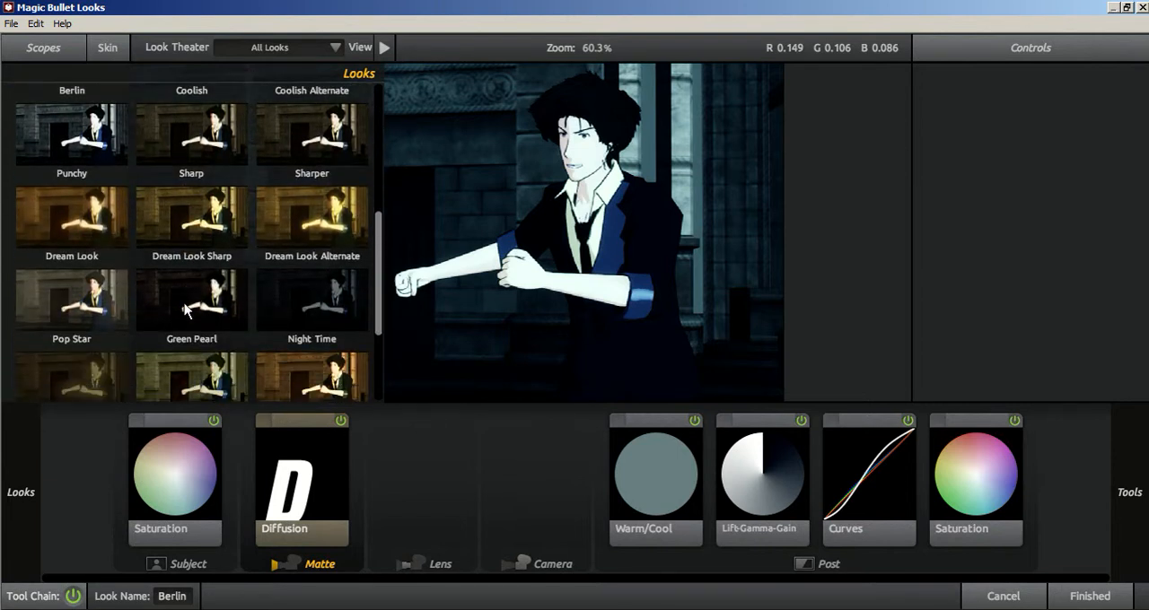
left_click(287, 299)
scroll(290, 296, "down", 3)
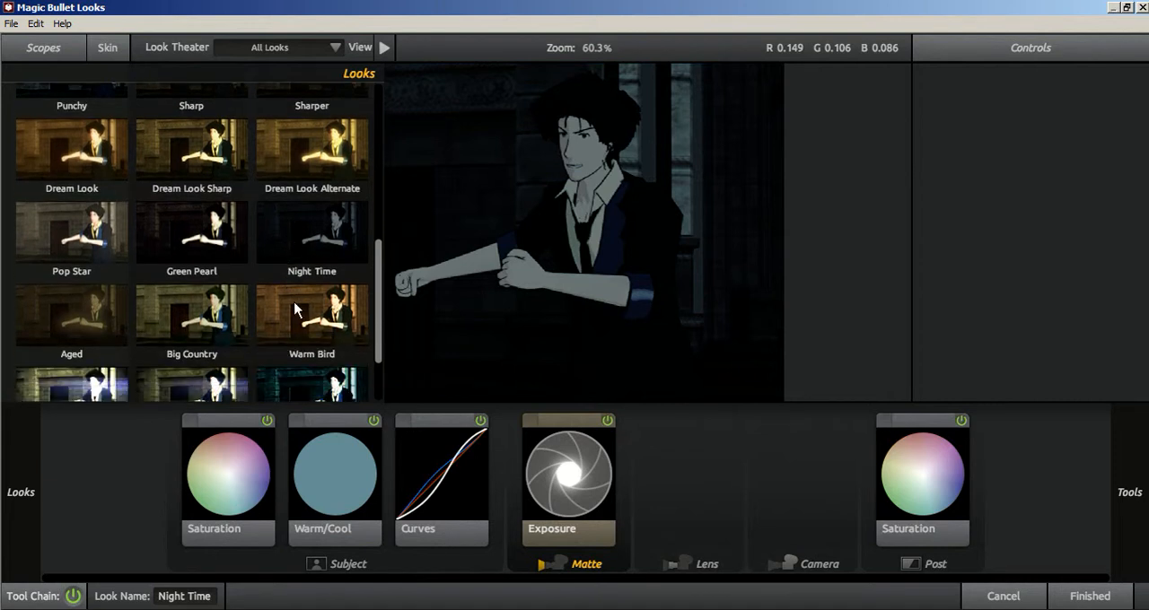
left_click(320, 335)
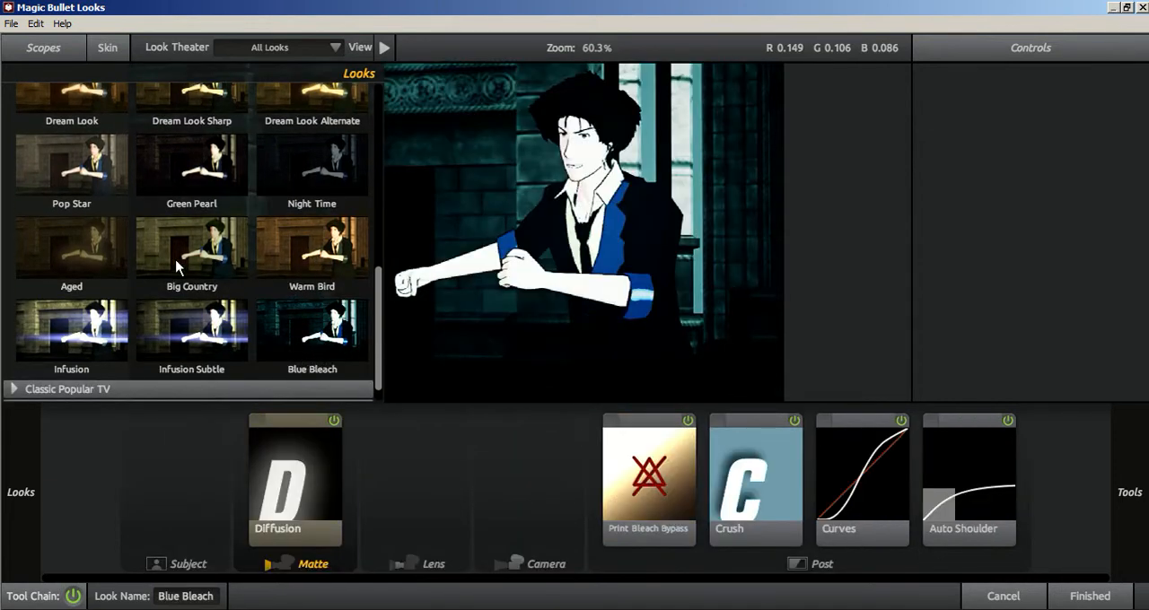
scroll(109, 281, "up", 2)
scroll(109, 280, "up", 1)
left_click(83, 339)
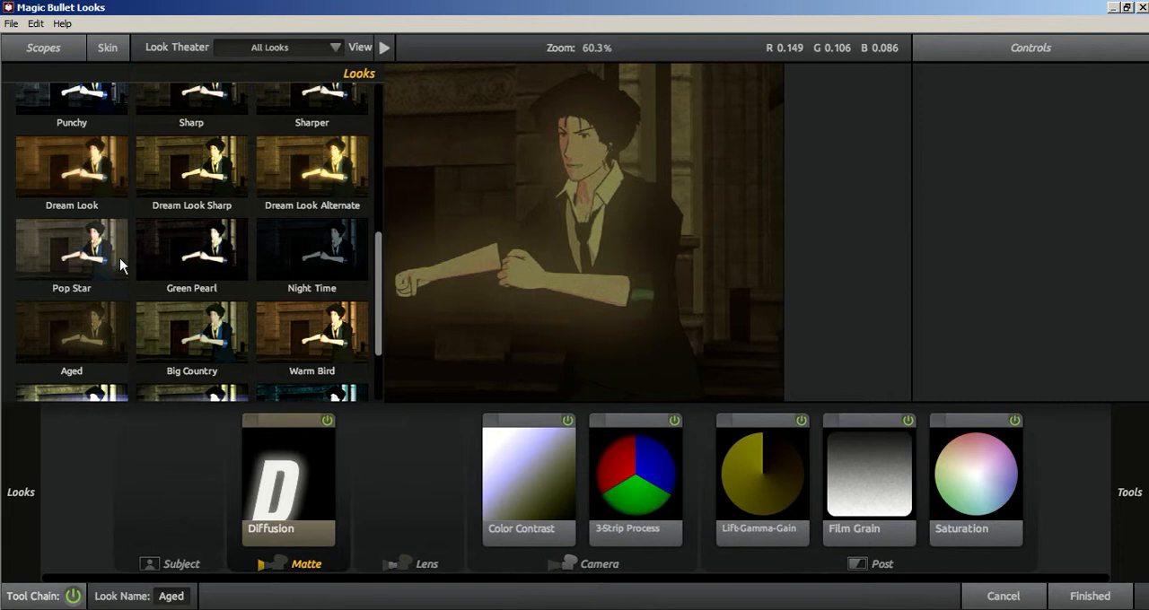
Preview the Custom looks Basic Anime and Gunmetal on the footage.
scroll(215, 296, "up", 2)
scroll(287, 316, "up", 7)
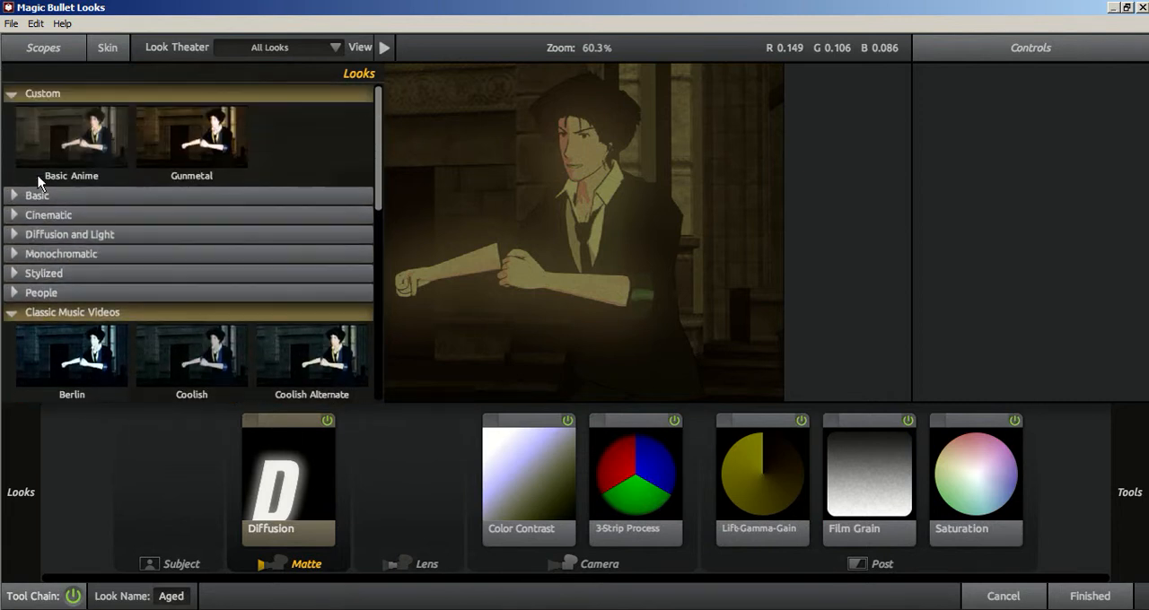
left_click(77, 134)
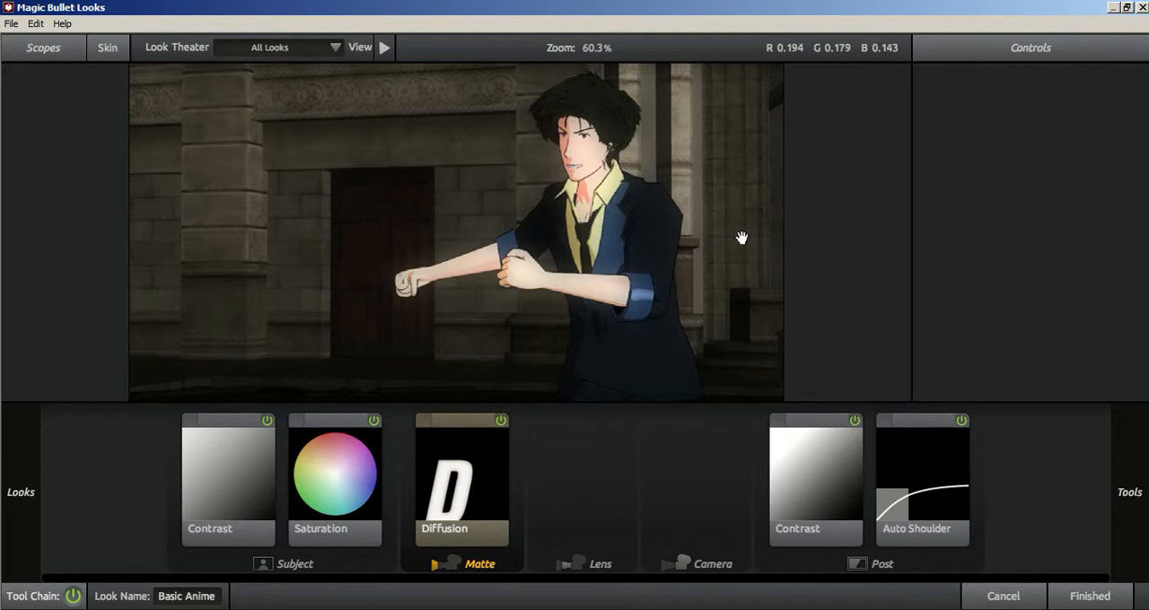
mouse_move(2, 152)
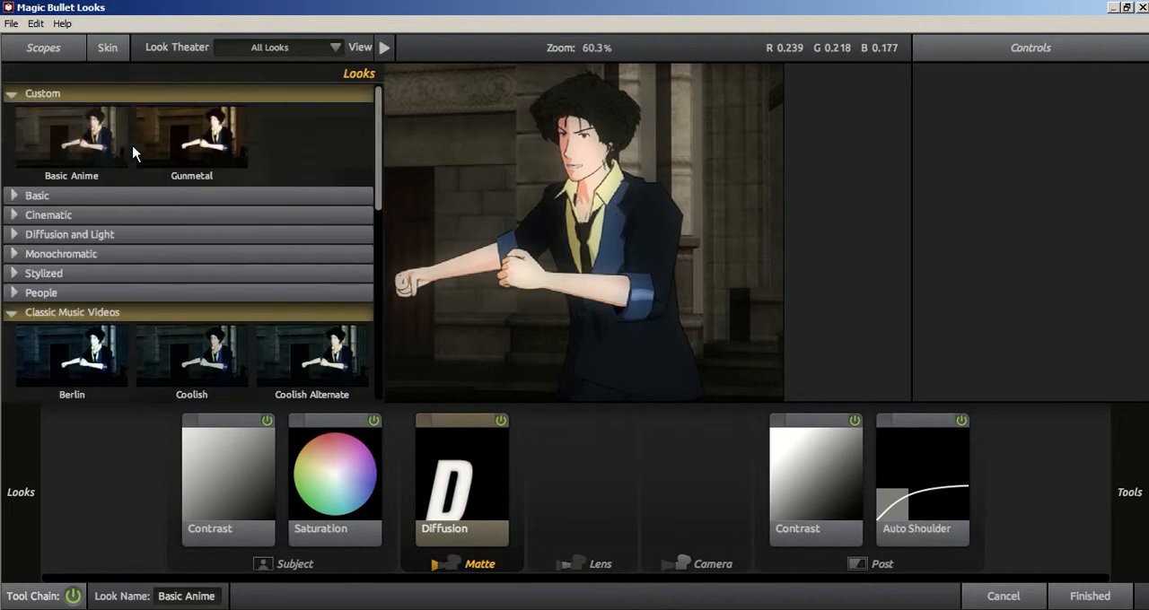
left_click(201, 152)
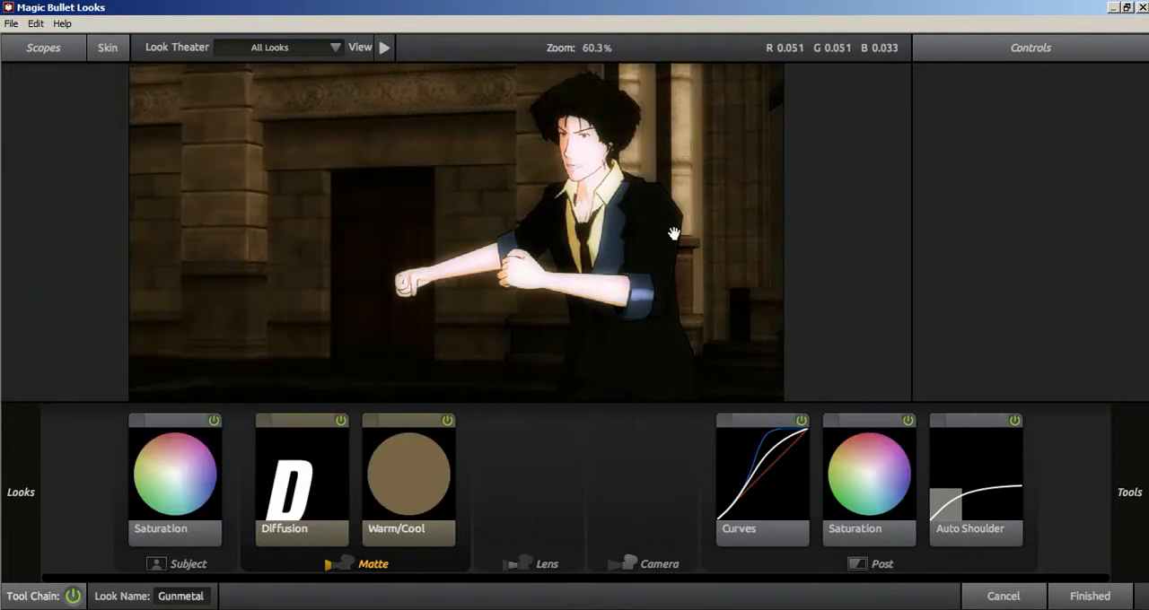
mouse_move(2, 118)
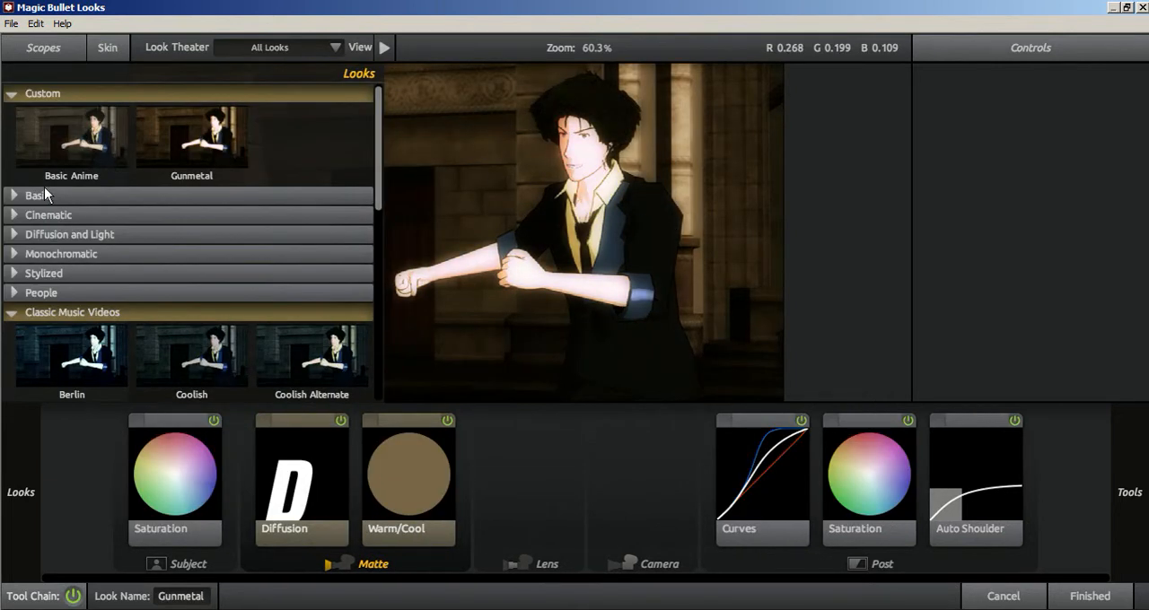
Try the Cinematic look Blockbuster and browse the remaining Cinematic looks.
left_click(14, 215)
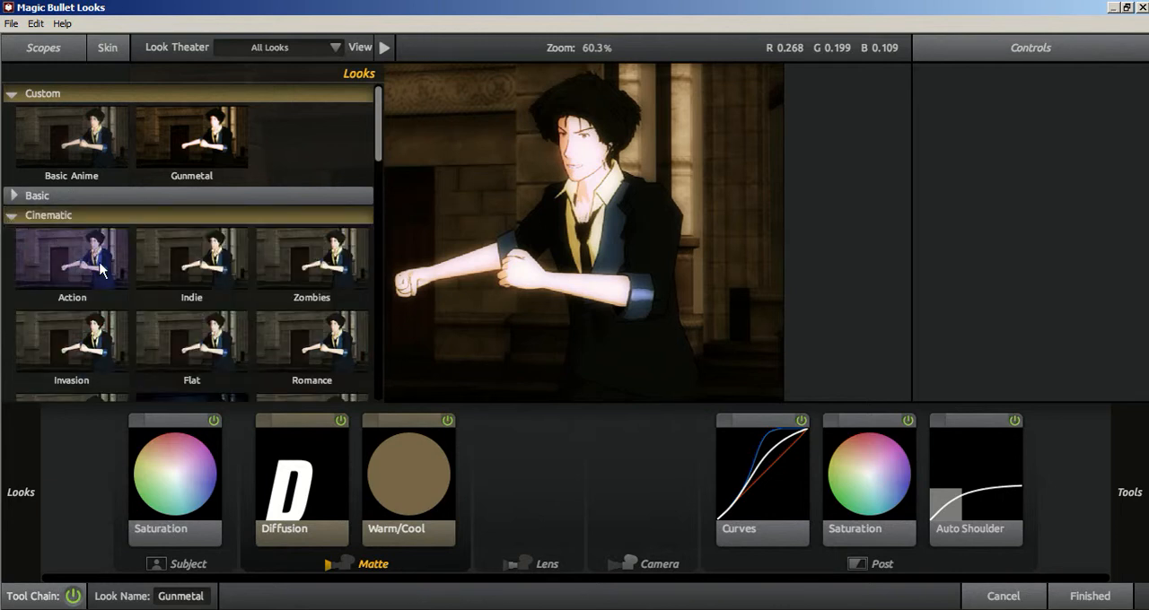
scroll(118, 302, "down", 2)
left_click(178, 278)
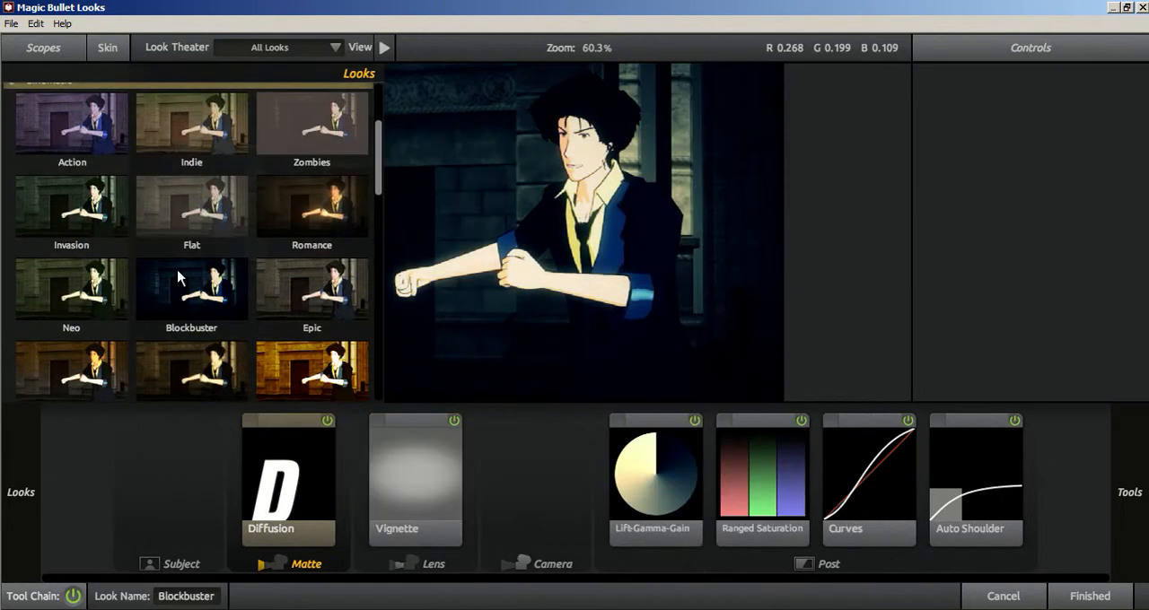
scroll(177, 278, "down", 4)
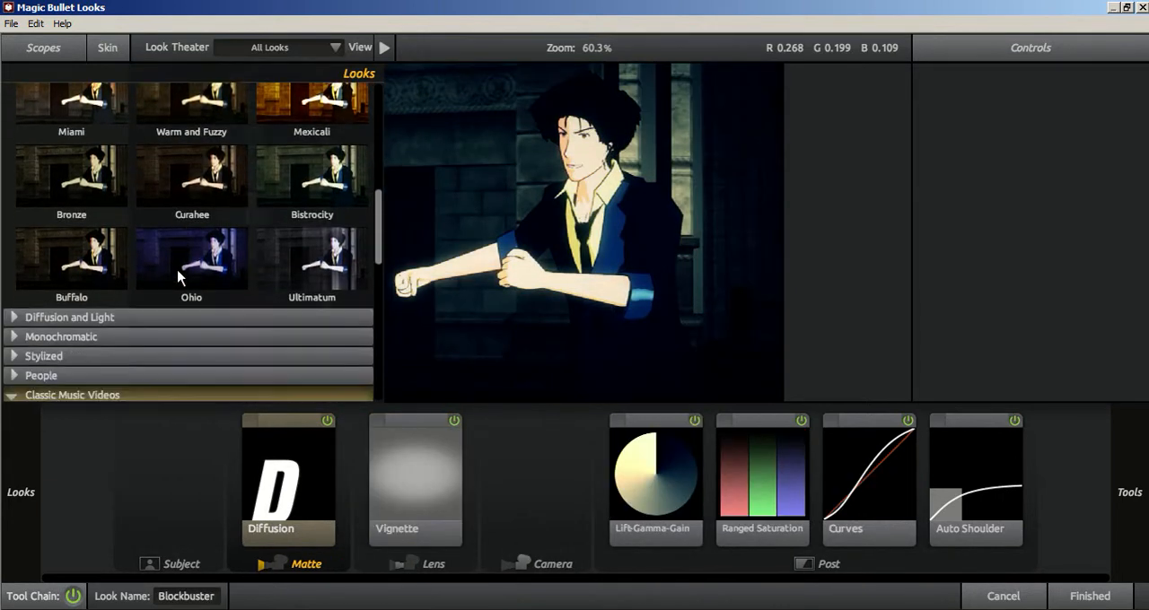
Try the Diffusion and Light look Basic White Diffusion, replace it with Diffusion Max and return to the composition.
left_click(17, 302)
scroll(86, 306, "down", 1)
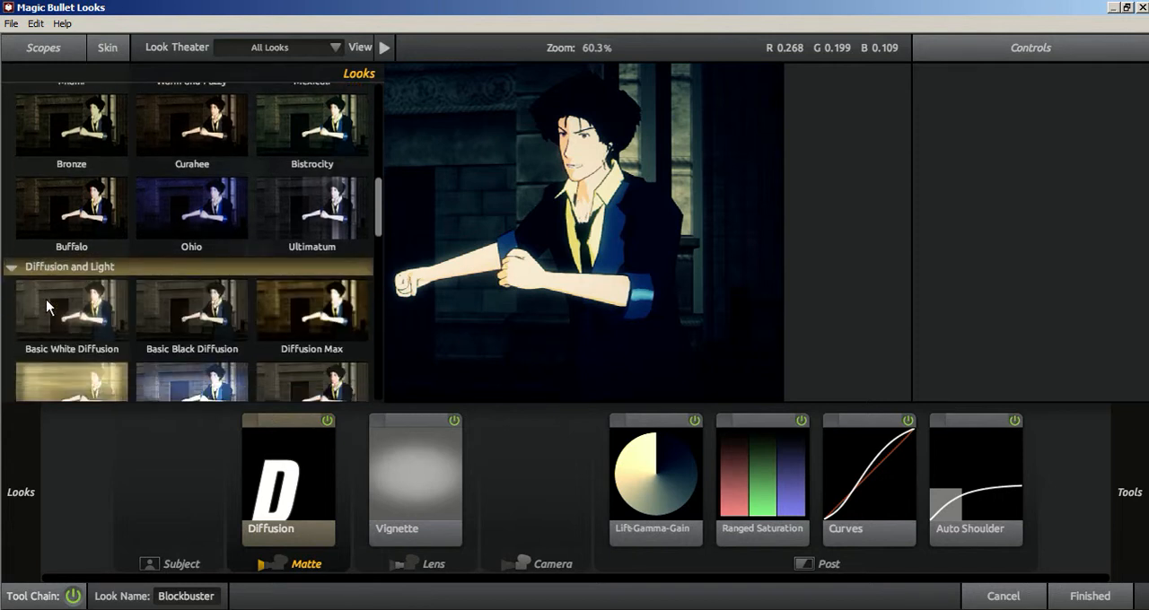
scroll(152, 301, "down", 2)
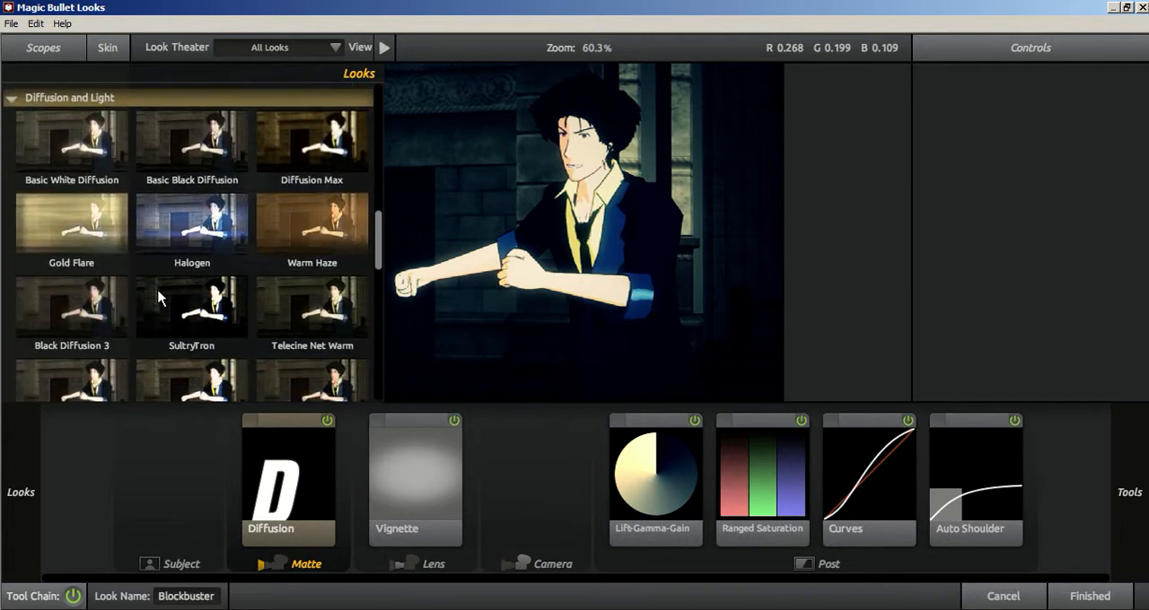
scroll(108, 152, "down", 2)
scroll(25, 235, "up", 7)
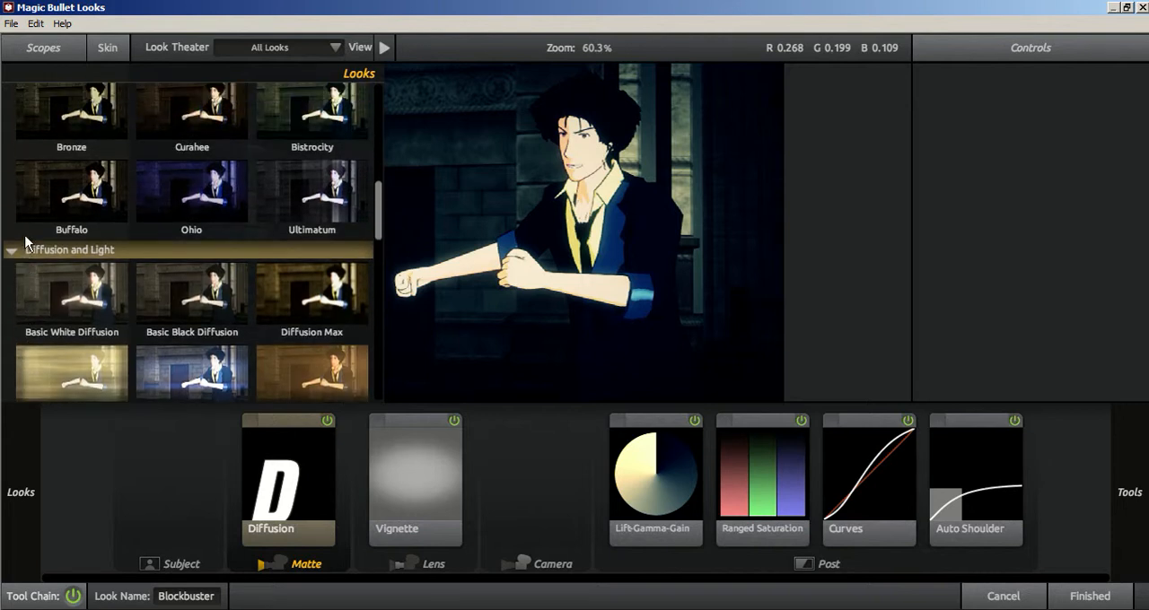
scroll(25, 235, "up", 4)
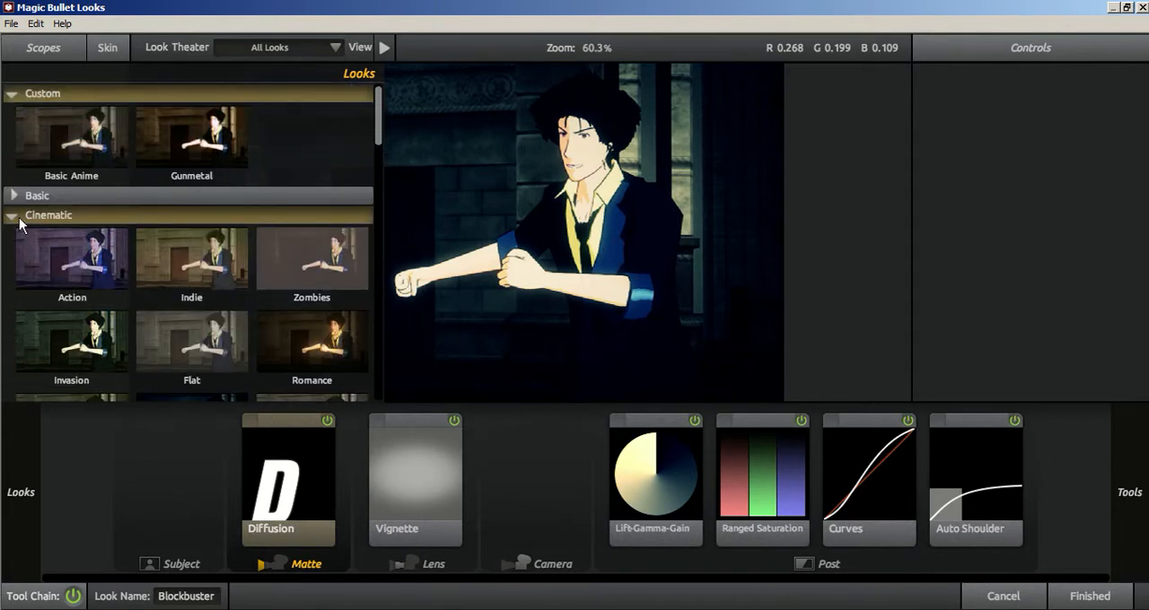
left_click(19, 217)
scroll(88, 253, "down", 2)
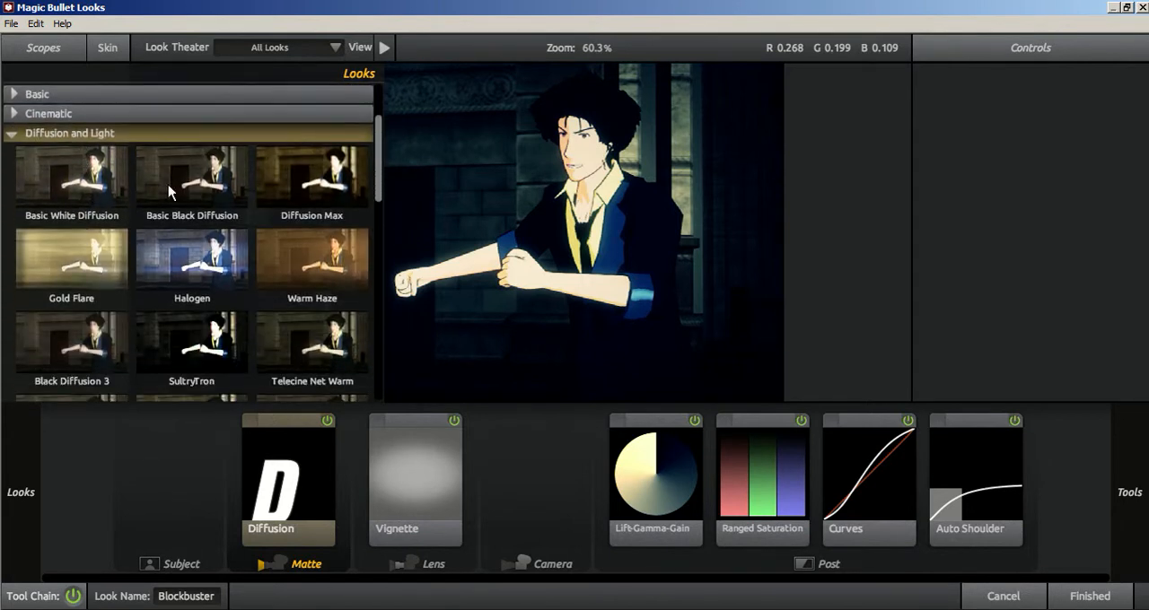
left_click(77, 177)
left_click(308, 188)
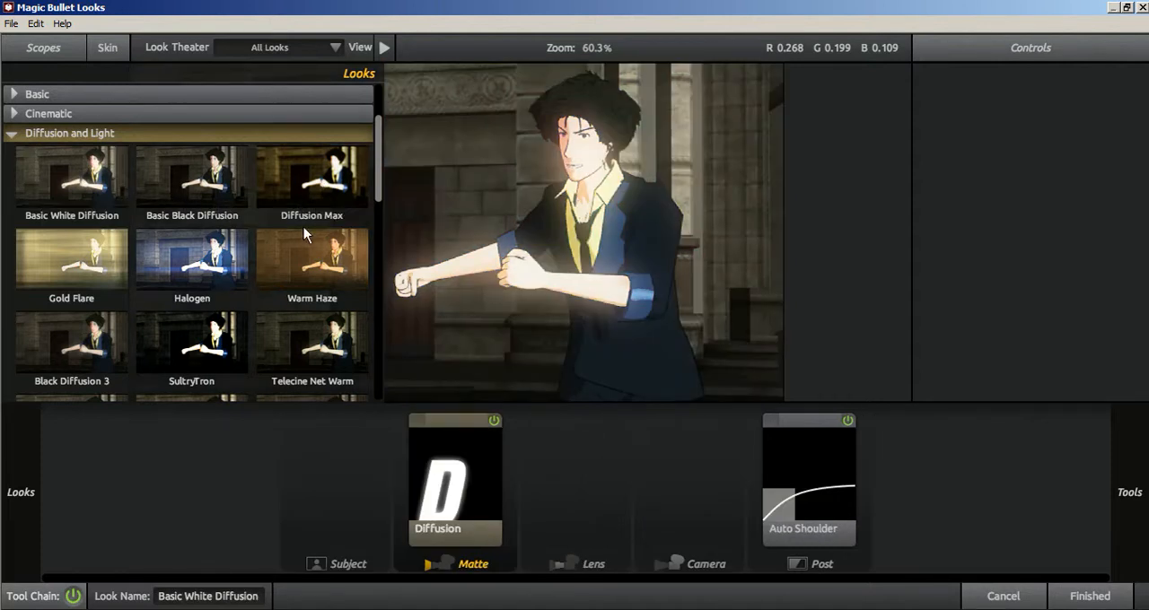
scroll(272, 294, "down", 3)
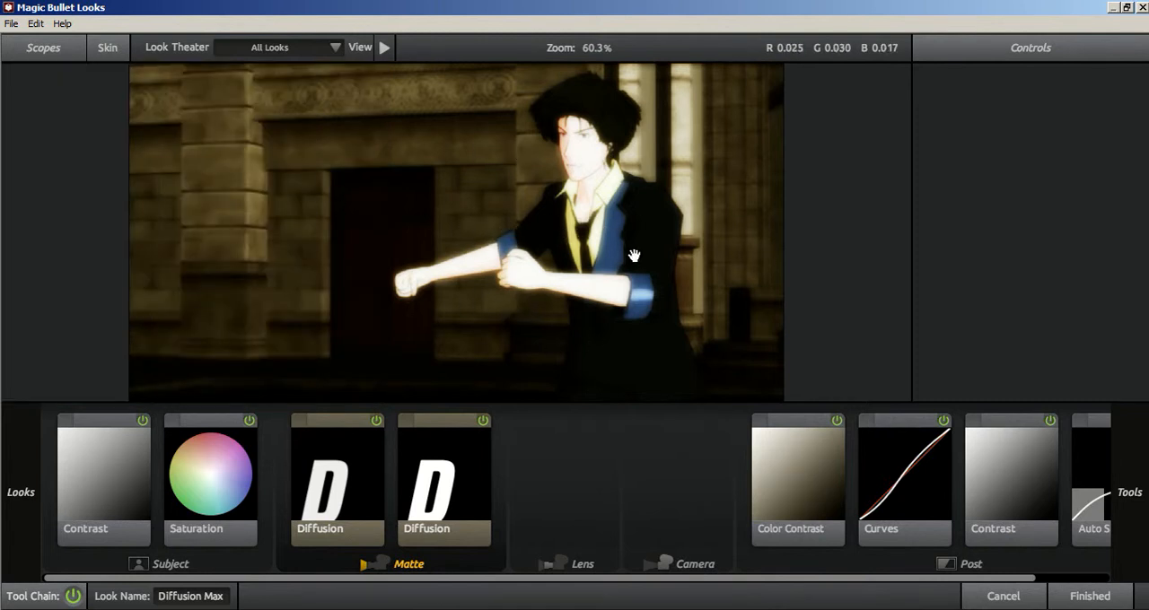
left_click(1083, 596)
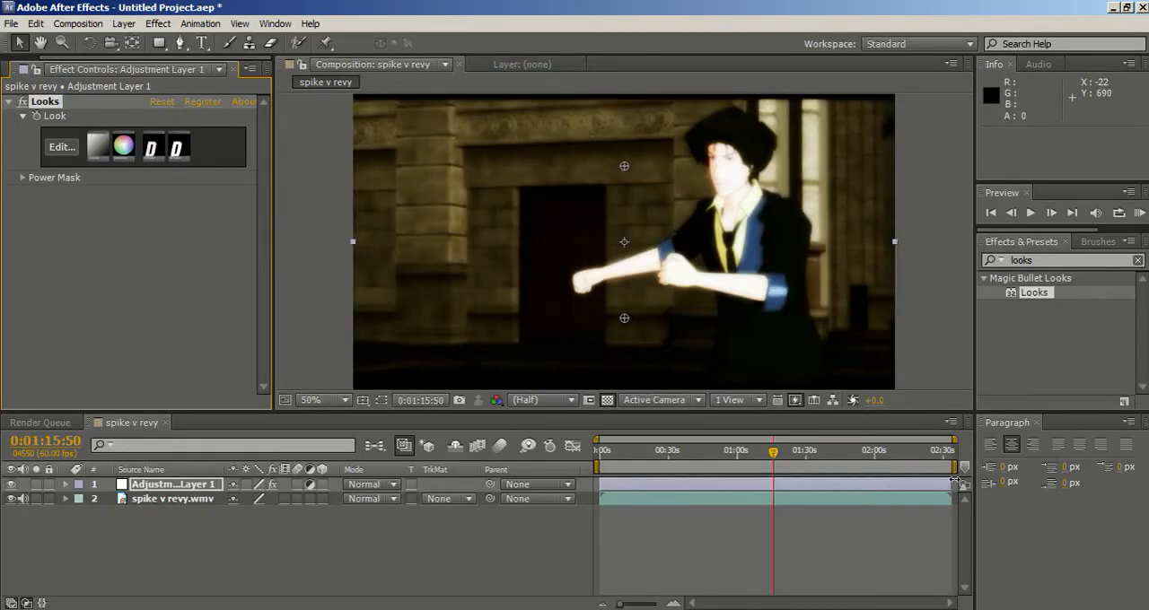
Shorten the adjustment layer to end at about 0:01:05:28, and extend its end back over the whole clip.
left_click_drag(954, 484, 749, 484)
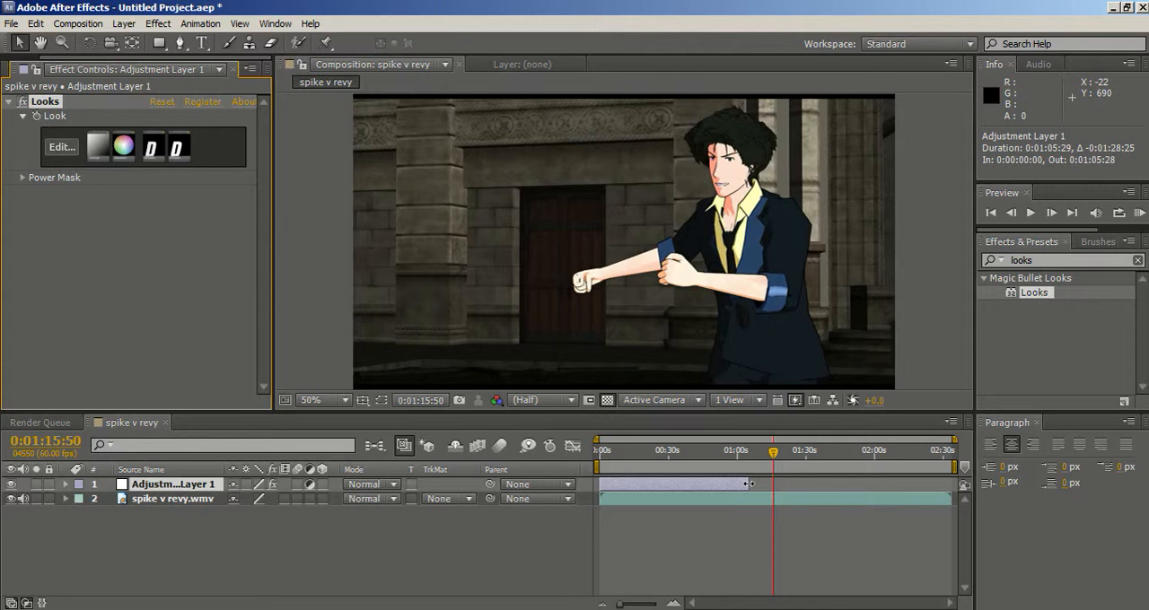
left_click_drag(749, 483, 965, 496)
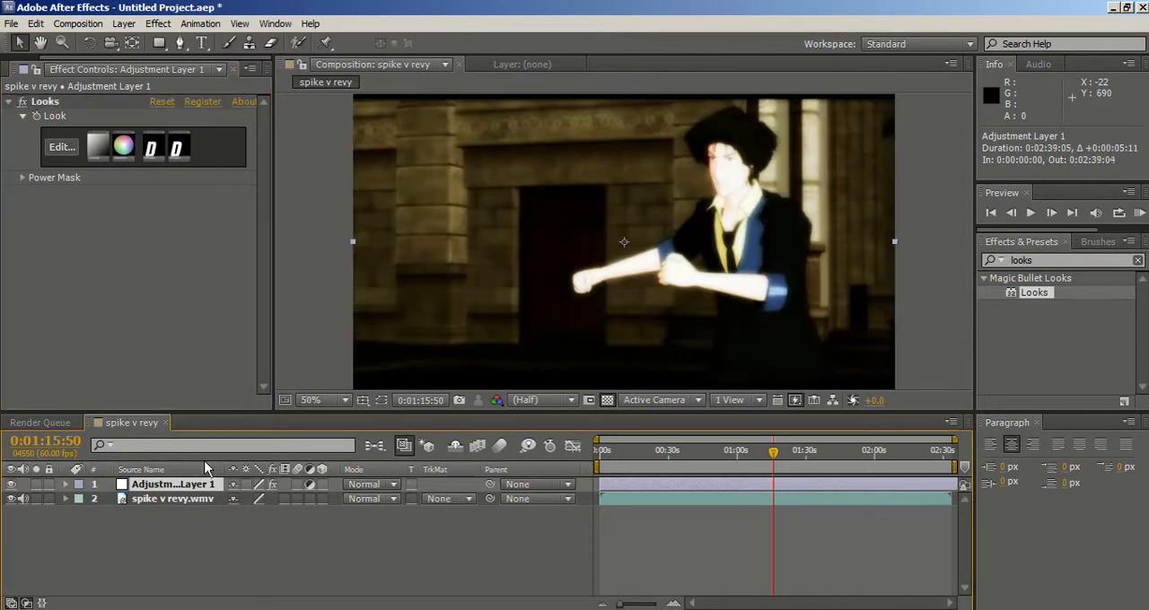
Replace the adjustment layer's look with Berlin from Classic Music Videos and apply it to the composition.
left_click(61, 148)
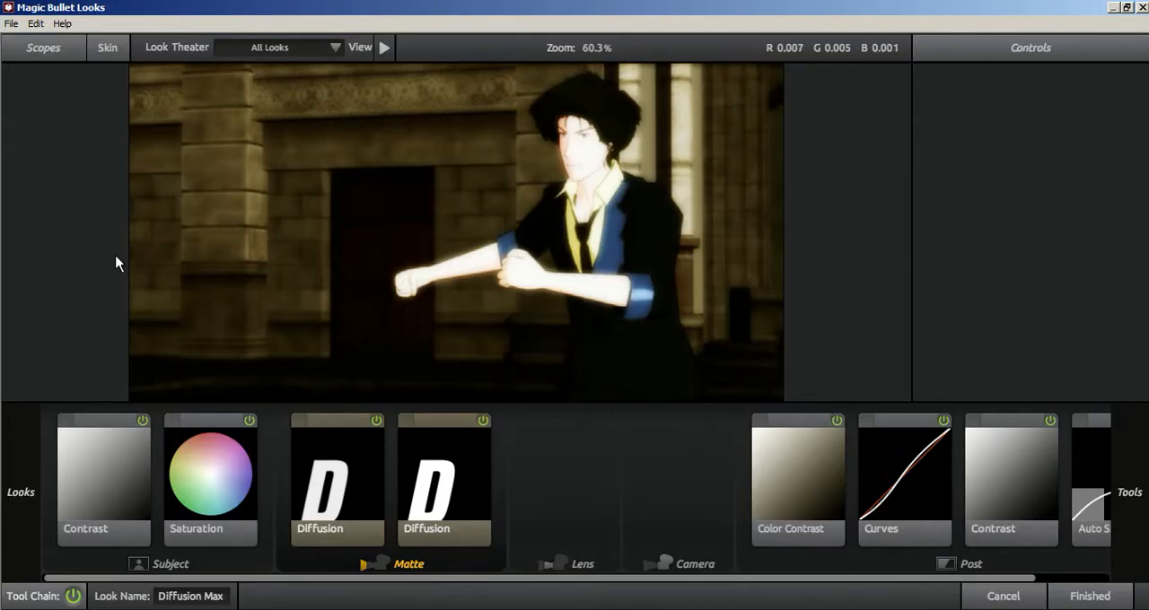
mouse_move(5, 230)
scroll(89, 273, "down", 3)
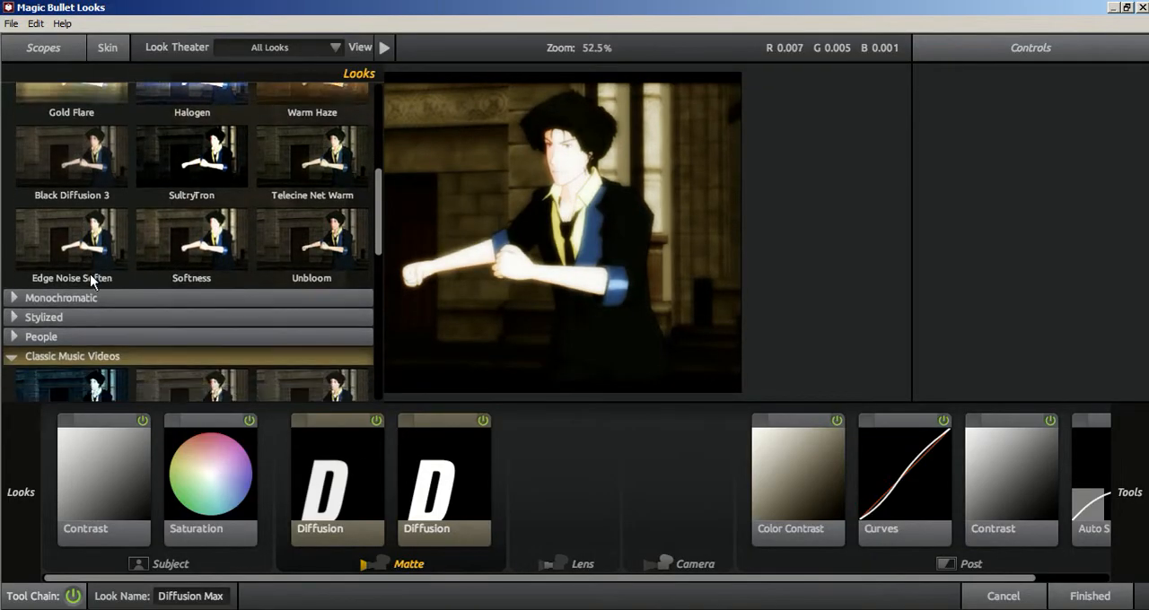
scroll(39, 339, "down", 1)
left_click(79, 286)
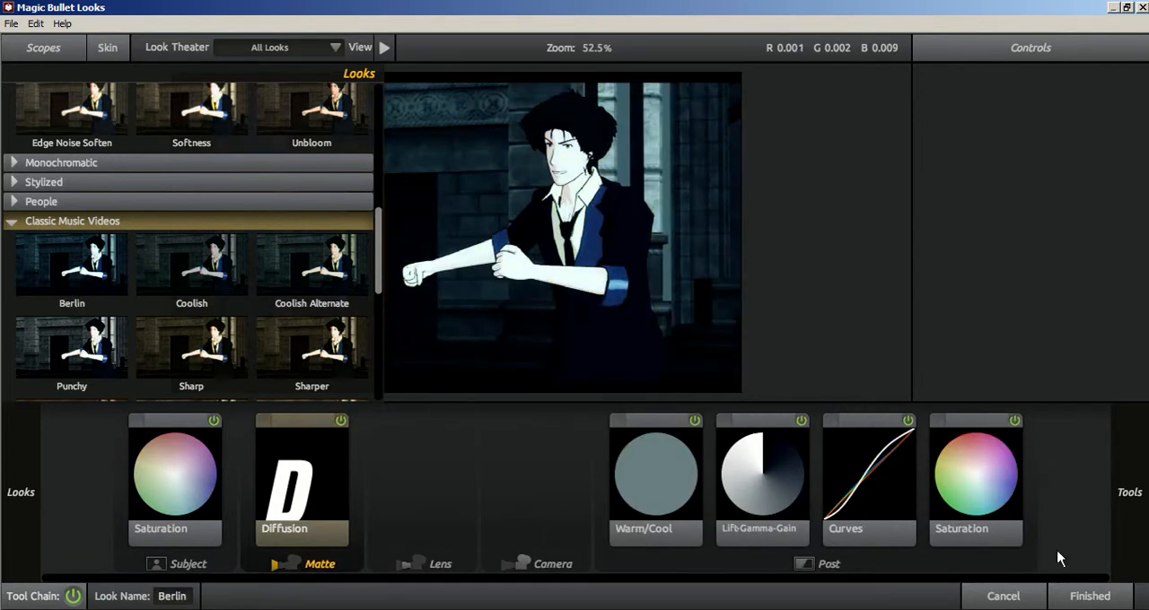
left_click(1082, 597)
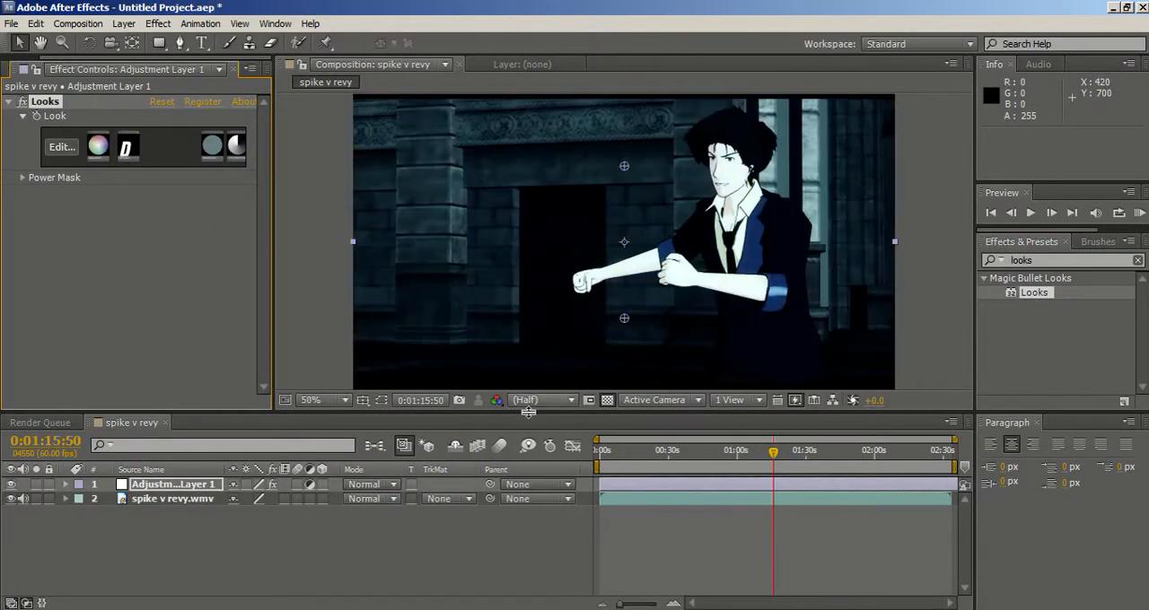
Preview the graded footage at about 0:00:21:27 and return the playhead to the start of the composition.
left_click(653, 453)
mouse_move(653, 456)
left_mouse_down()
mouse_move(610, 457)
mouse_move(650, 458)
left_mouse_up()
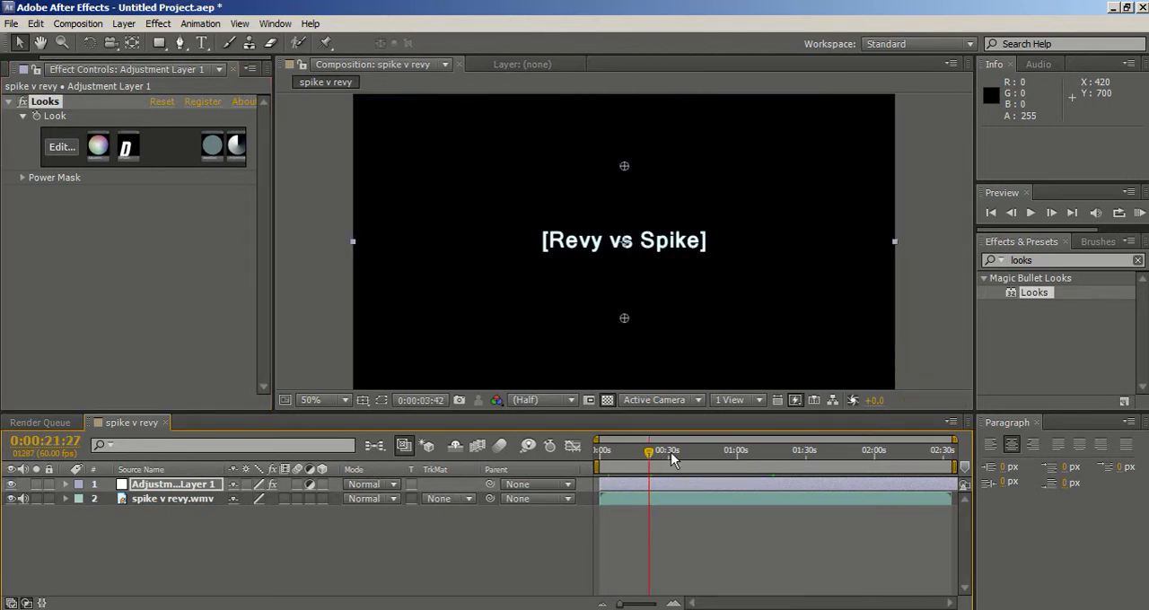
key("Home")
Browse the Classic Music Videos looks on the opening title frame and return to the composition with Berlin kept.
left_click(56, 148)
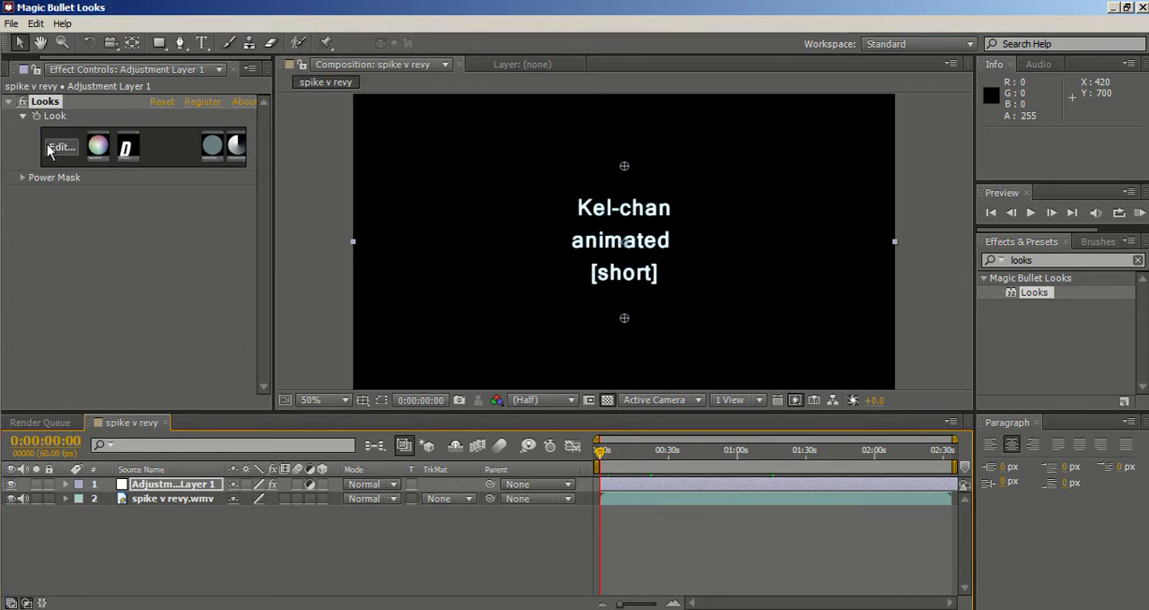
mouse_move(2, 157)
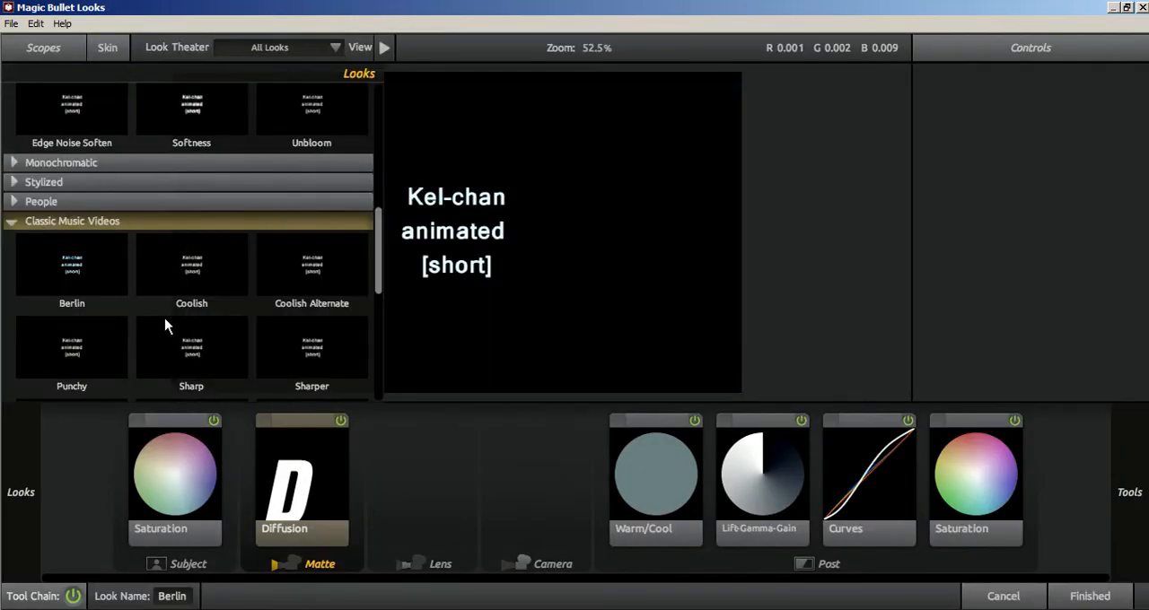
scroll(166, 318, "down", 1)
scroll(170, 312, "down", 2)
left_click(1100, 593)
Check the Berlin look at several points along the clip, finishing at about 0:01:17:19.
left_click(656, 451)
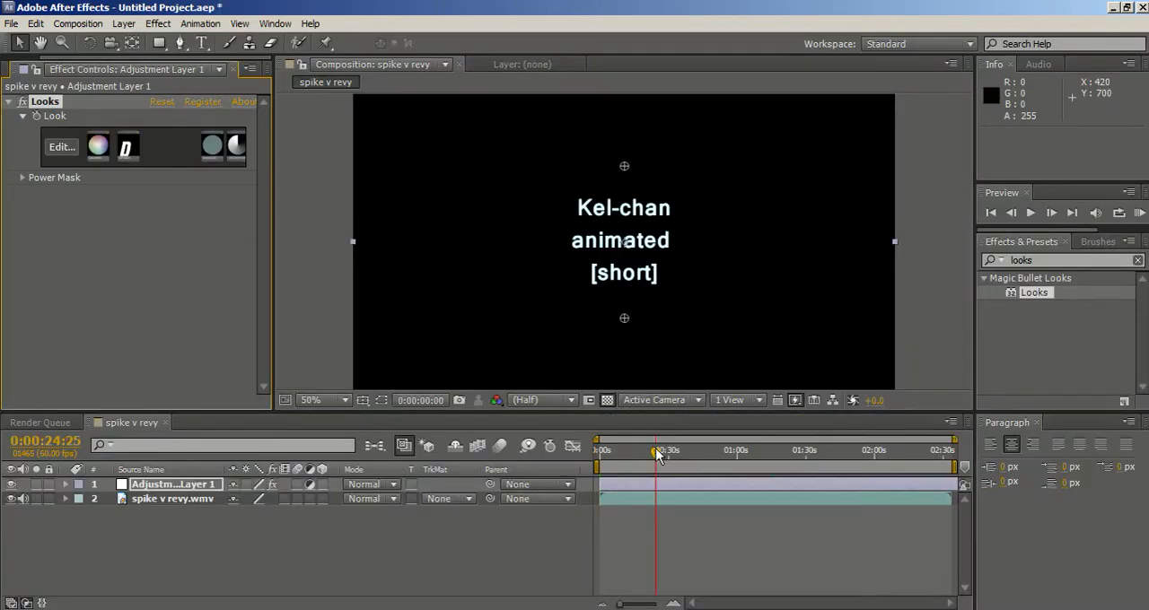
left_click(692, 451)
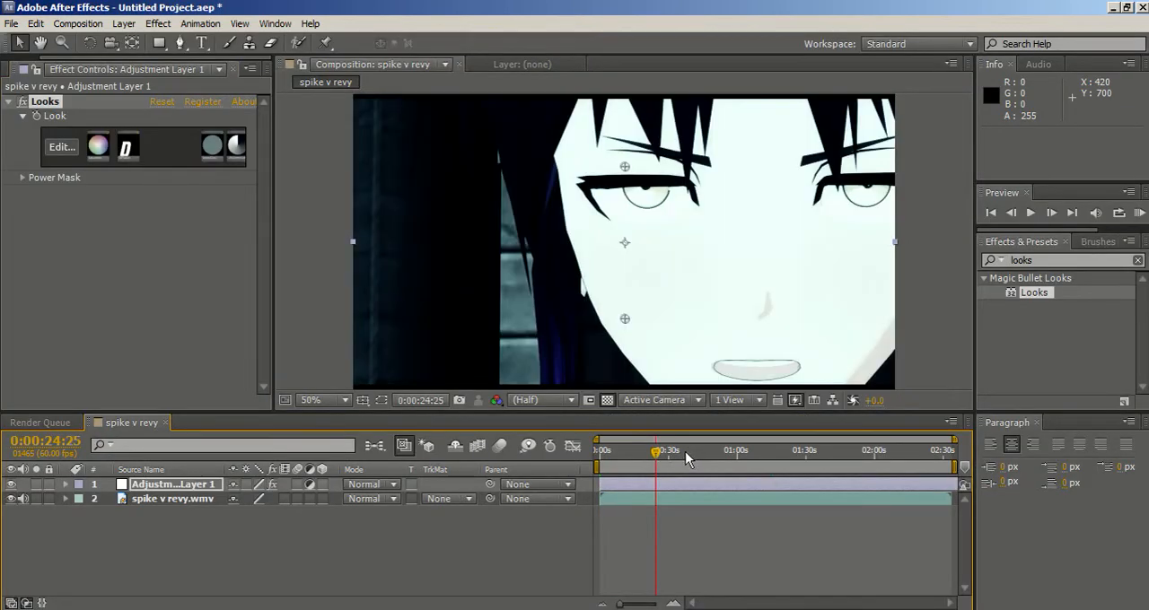
left_click(676, 451)
left_click(648, 452)
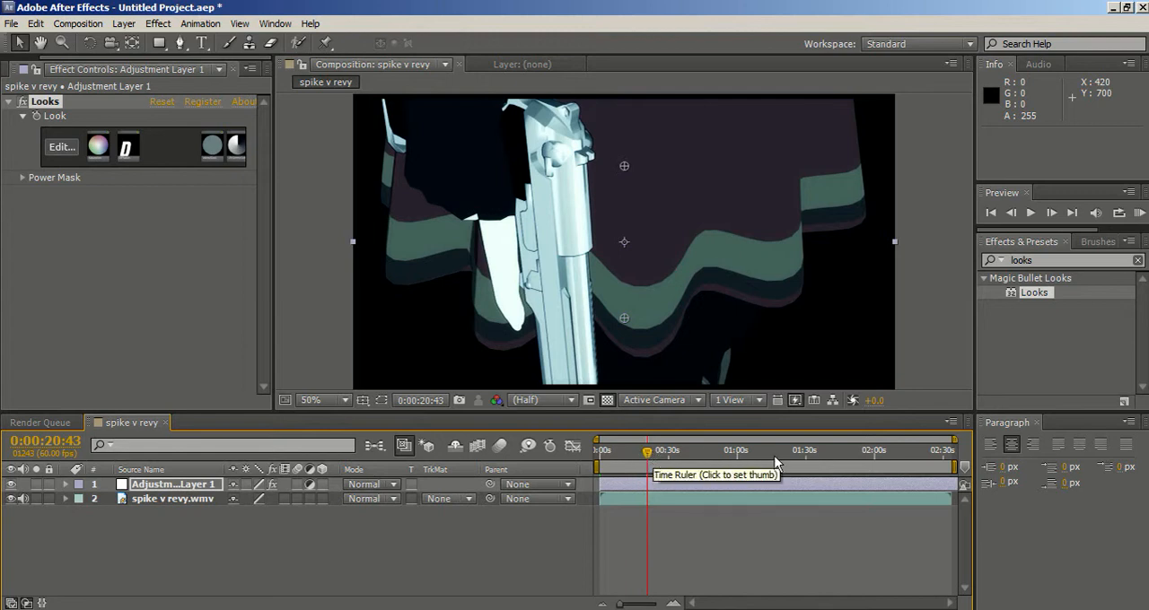
left_click(874, 455)
left_click(887, 455)
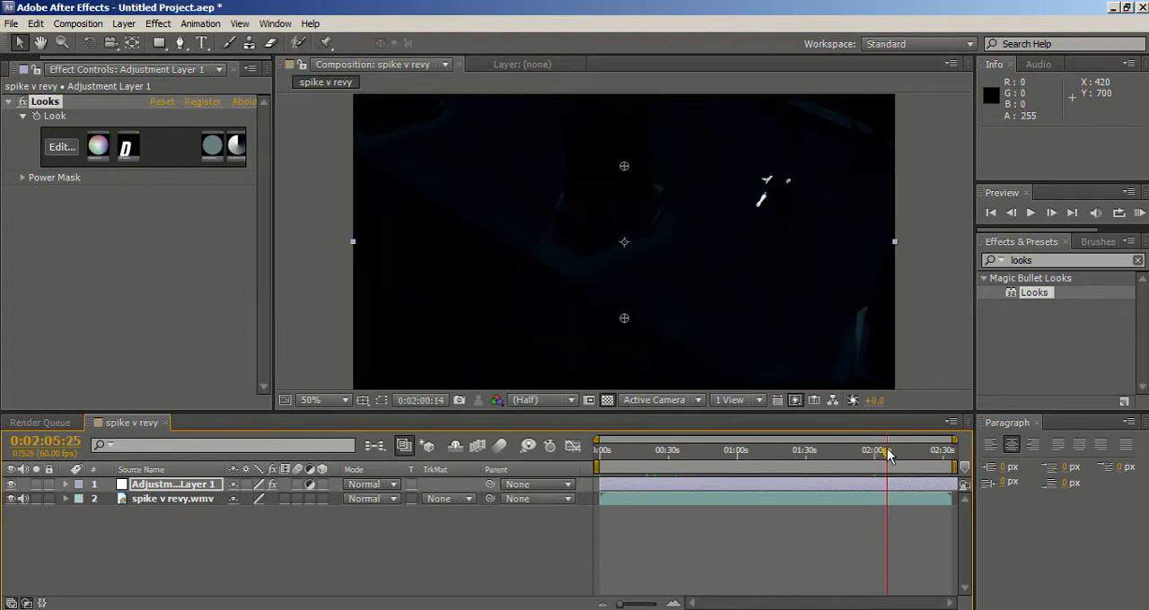
left_click(899, 453)
left_click(916, 456)
left_click(892, 458)
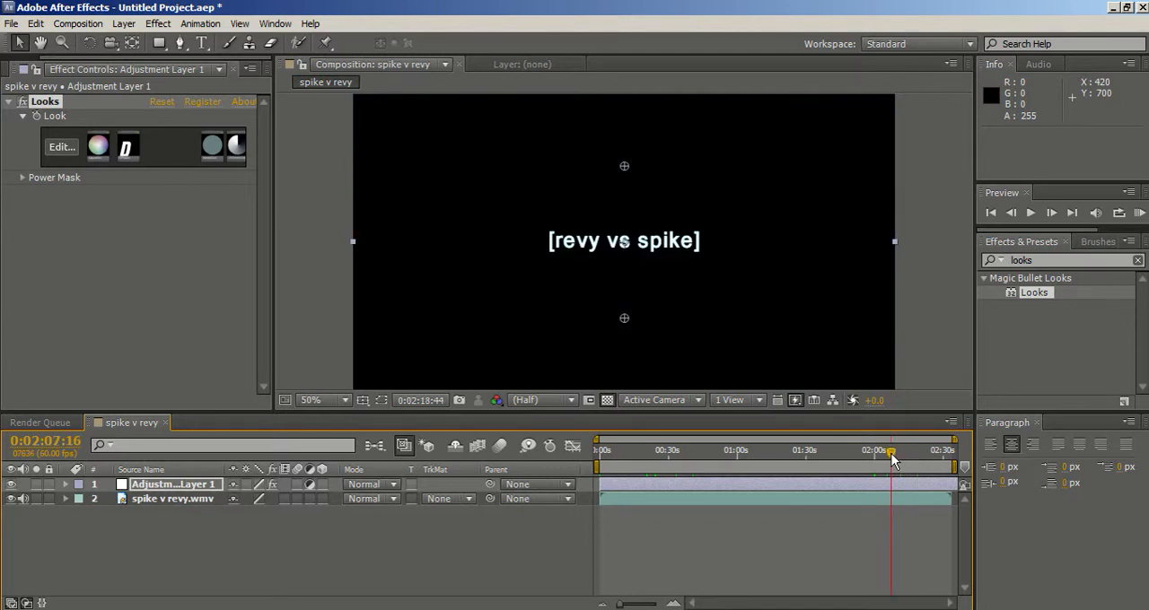
left_click(836, 457)
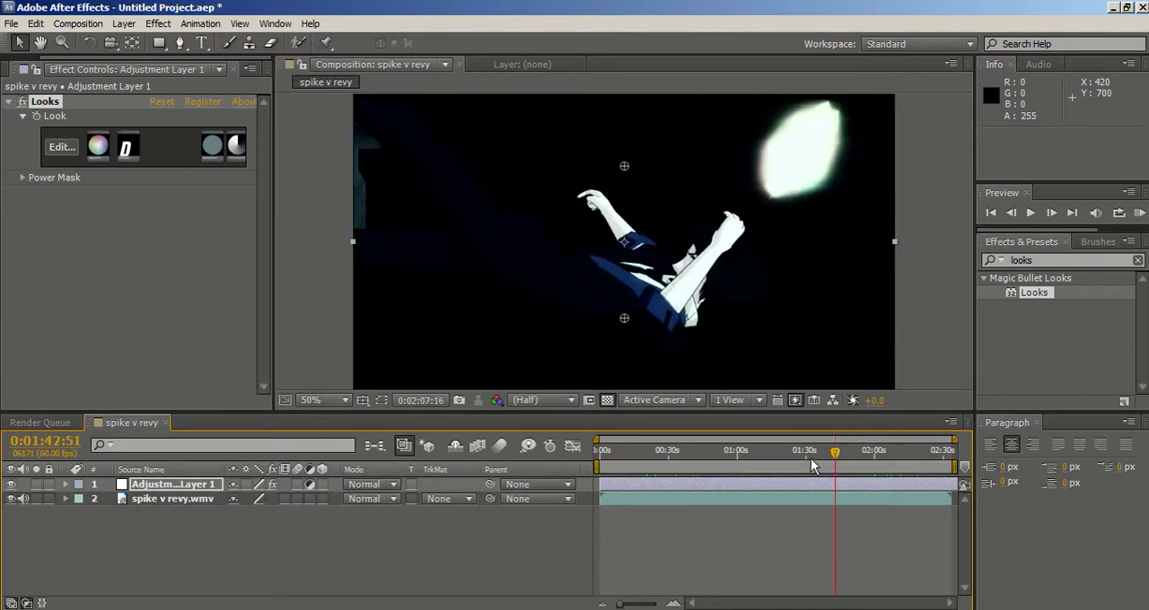
left_click(801, 467)
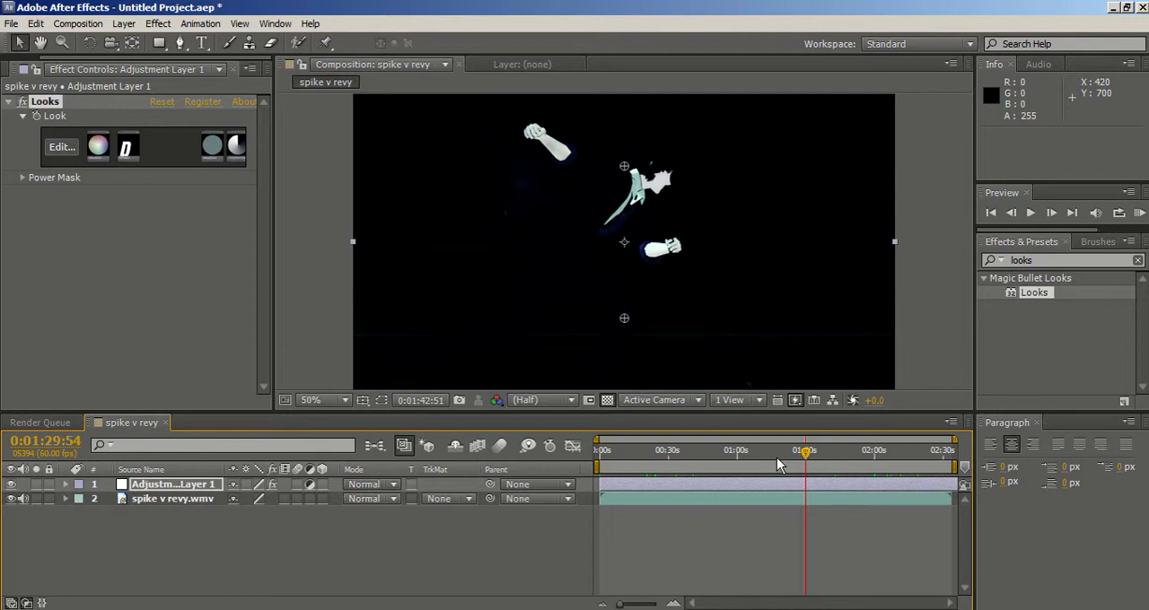
left_click(778, 465)
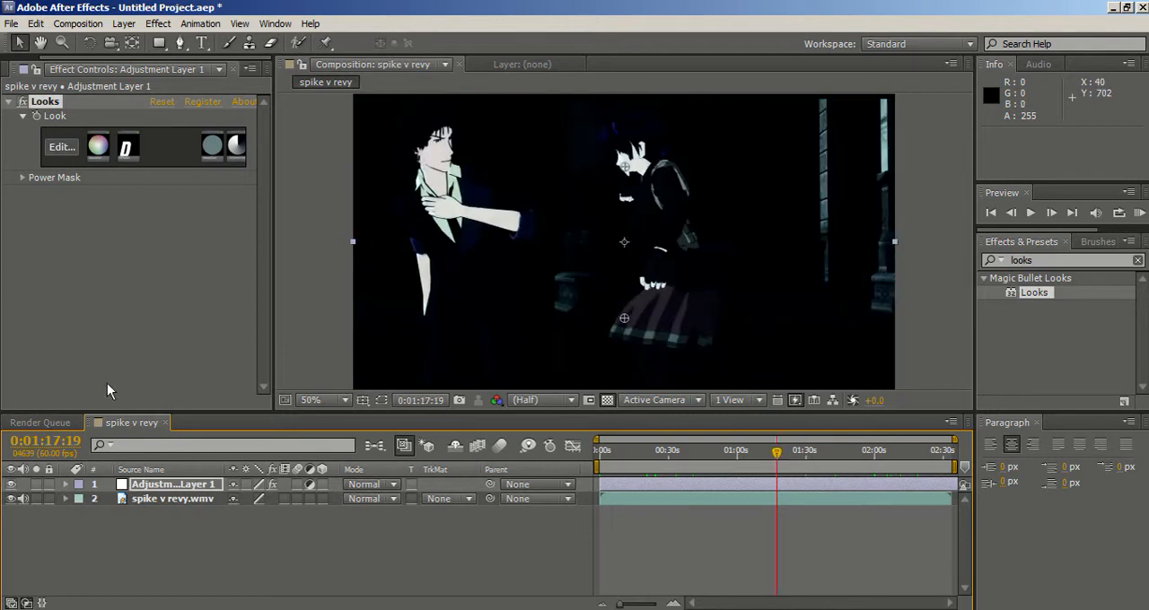
Try the Classic Music Videos look Dream Look on the frame at 0:01:17:19 and browse the category's remaining looks.
left_click(61, 153)
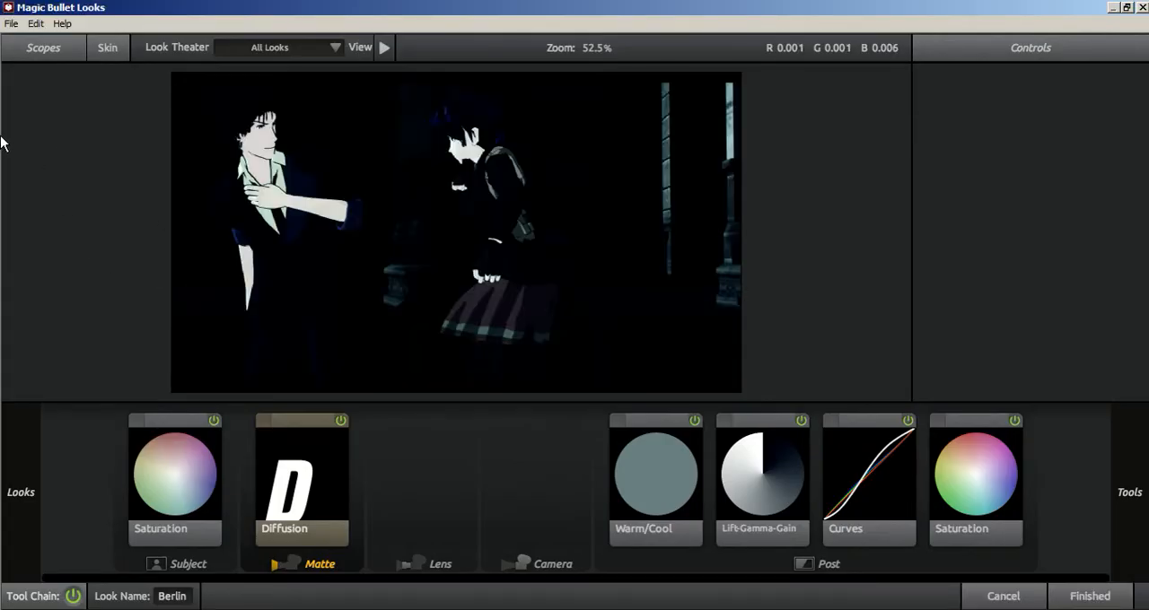
mouse_move(2, 142)
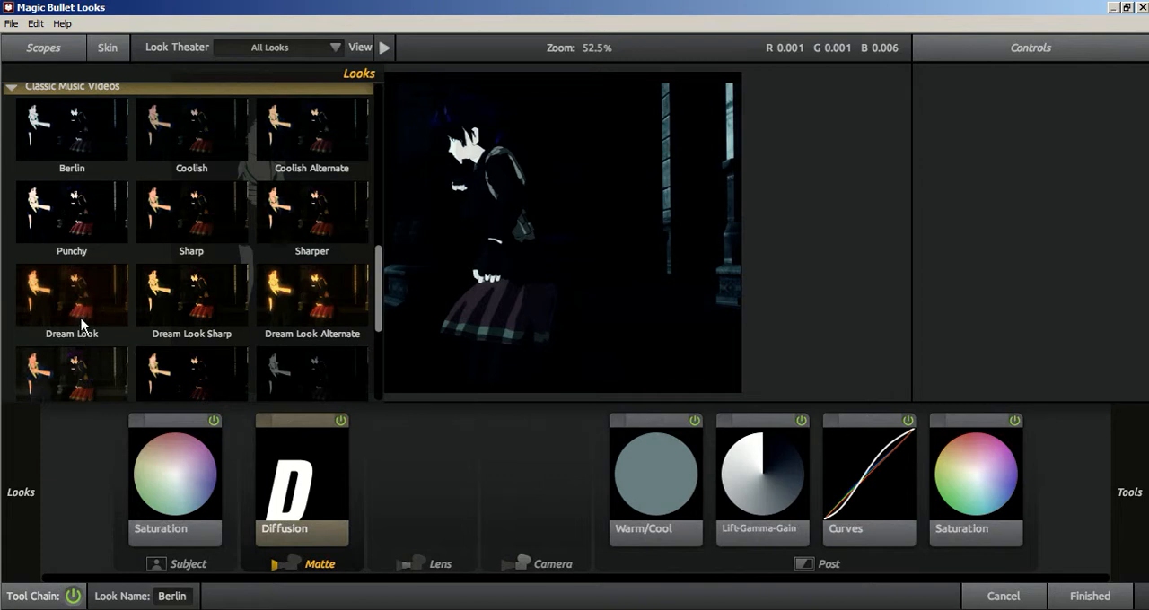
left_click(80, 324)
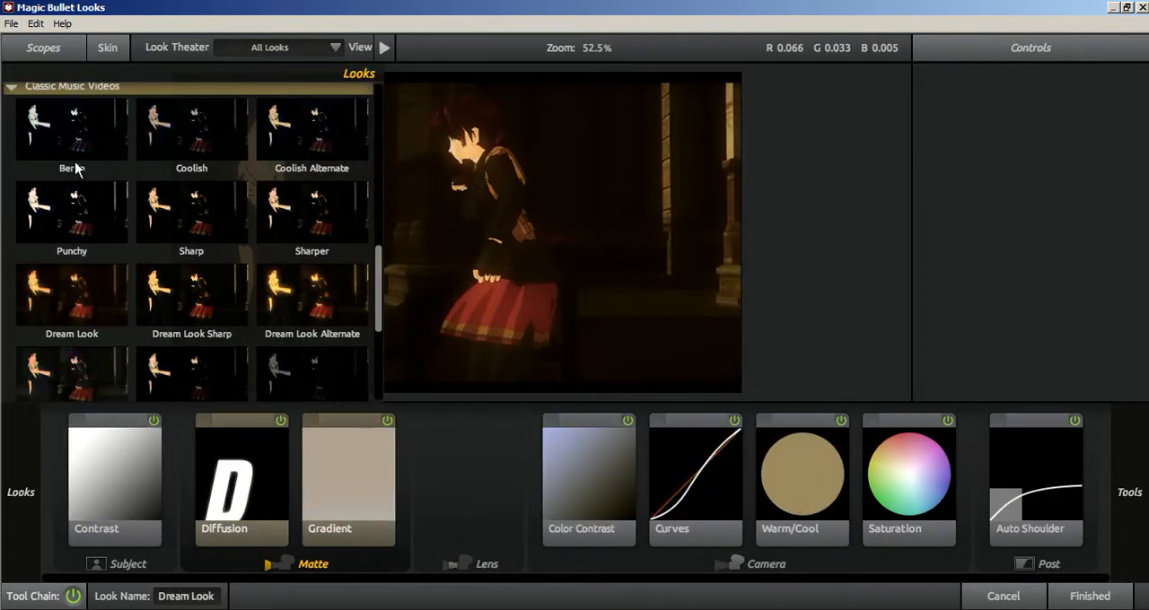
scroll(131, 215, "down", 3)
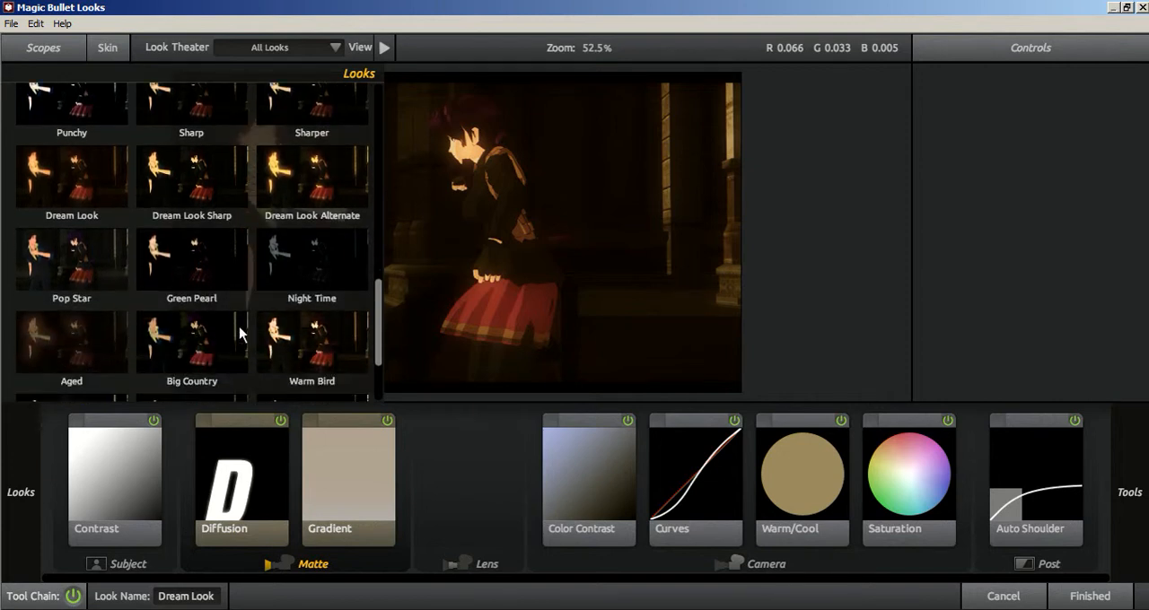
scroll(99, 355, "down", 2)
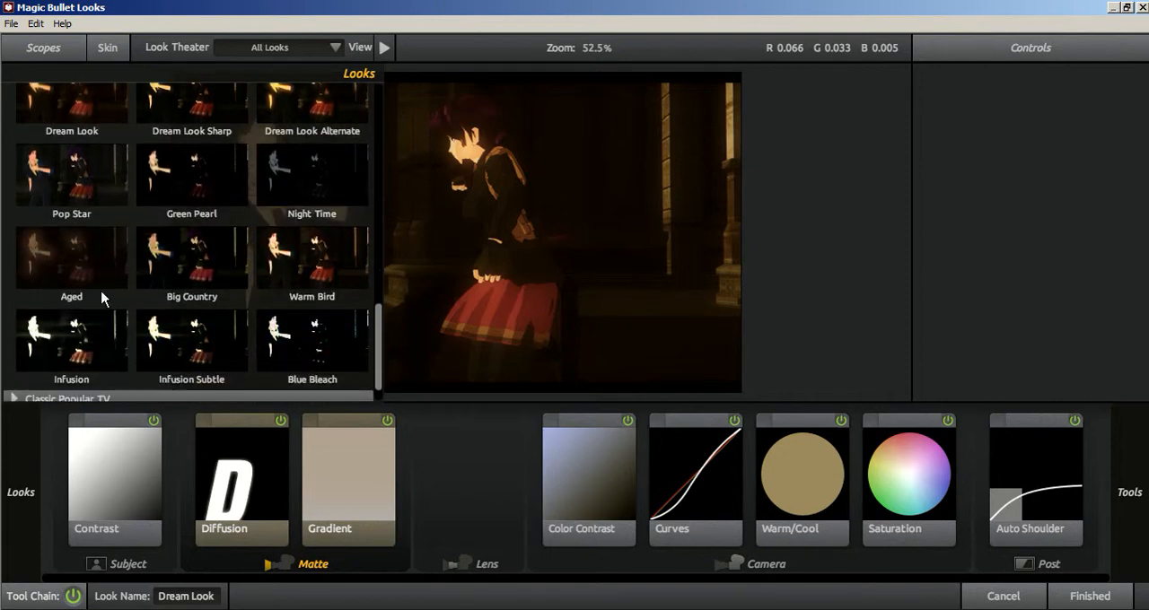
Collapse the Classic Music Videos and Diffusion and Light categories and expand the Stylized looks.
scroll(102, 298, "up", 10)
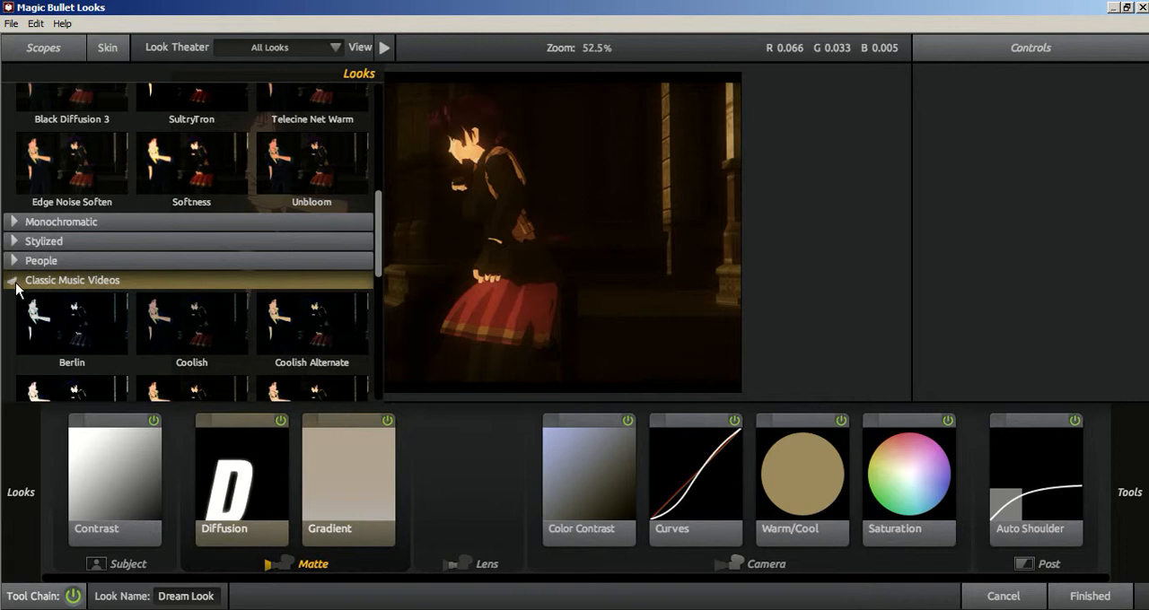
scroll(17, 289, "up", 8)
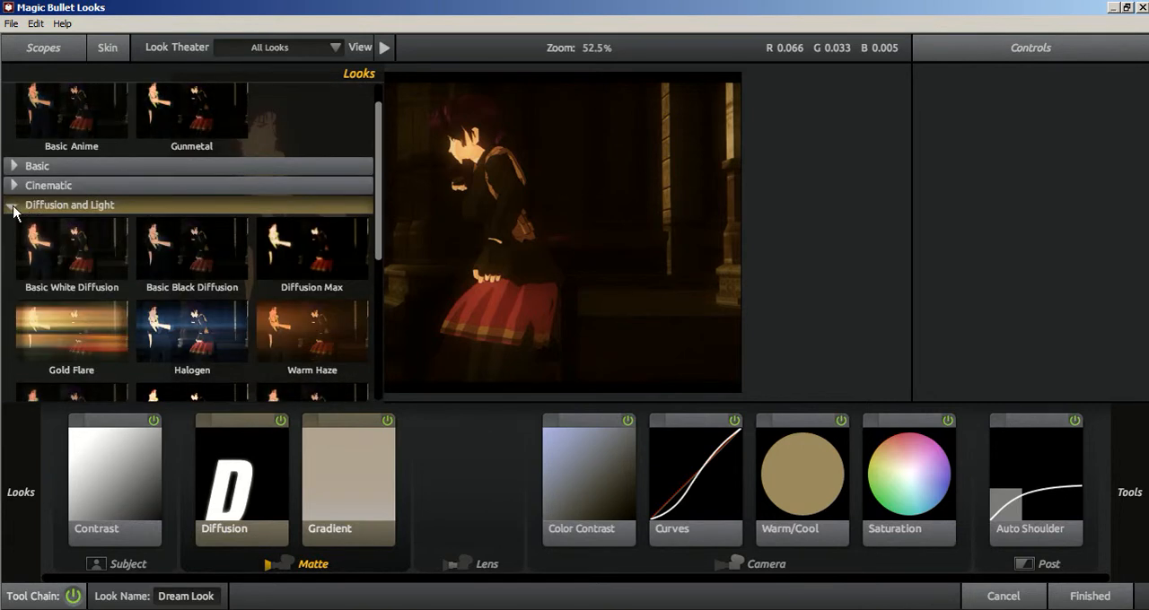
left_click(14, 208)
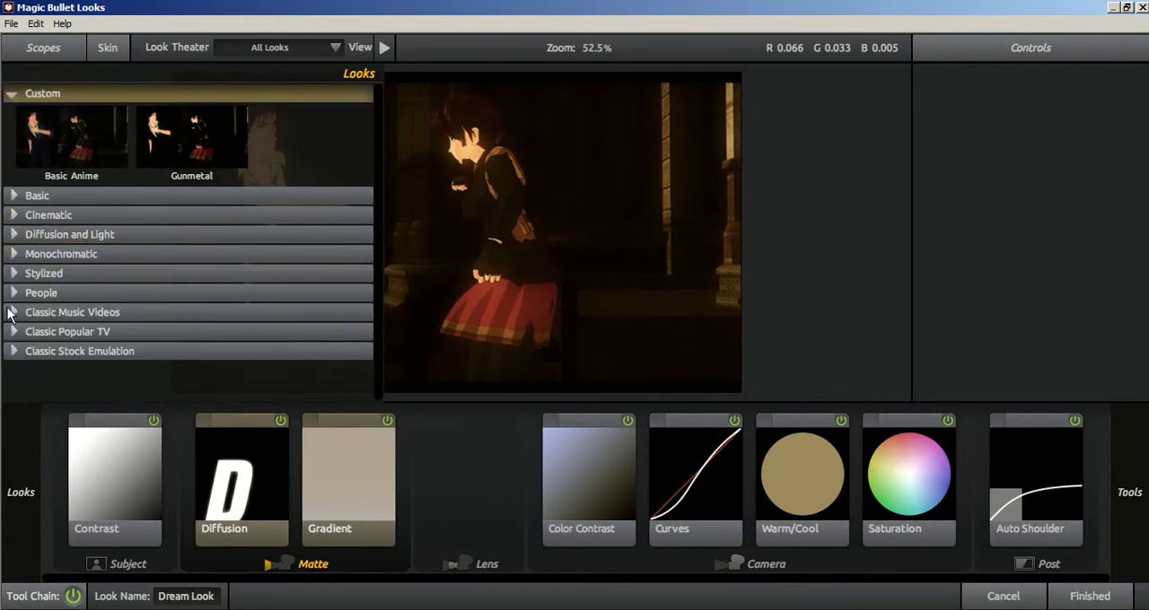
left_click(9, 273)
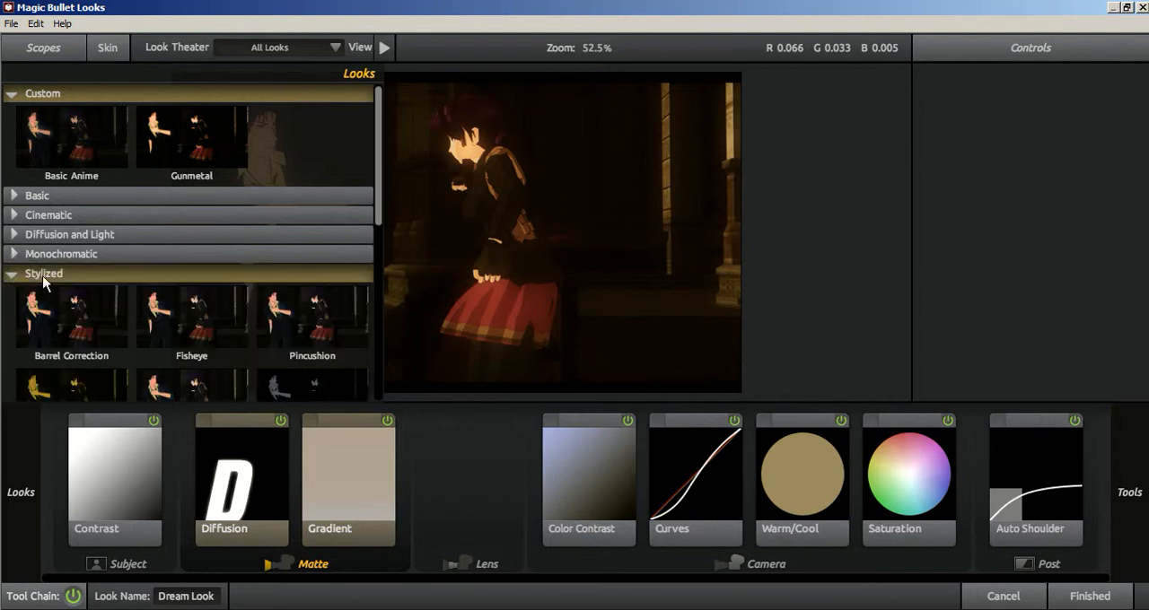
Try the Stylized looks Artistic, Grad Deep Blue, Multi Grad Cool, Benumbed and Warm Spot Focus, and go back to Artistic.
scroll(176, 330, "down", 1)
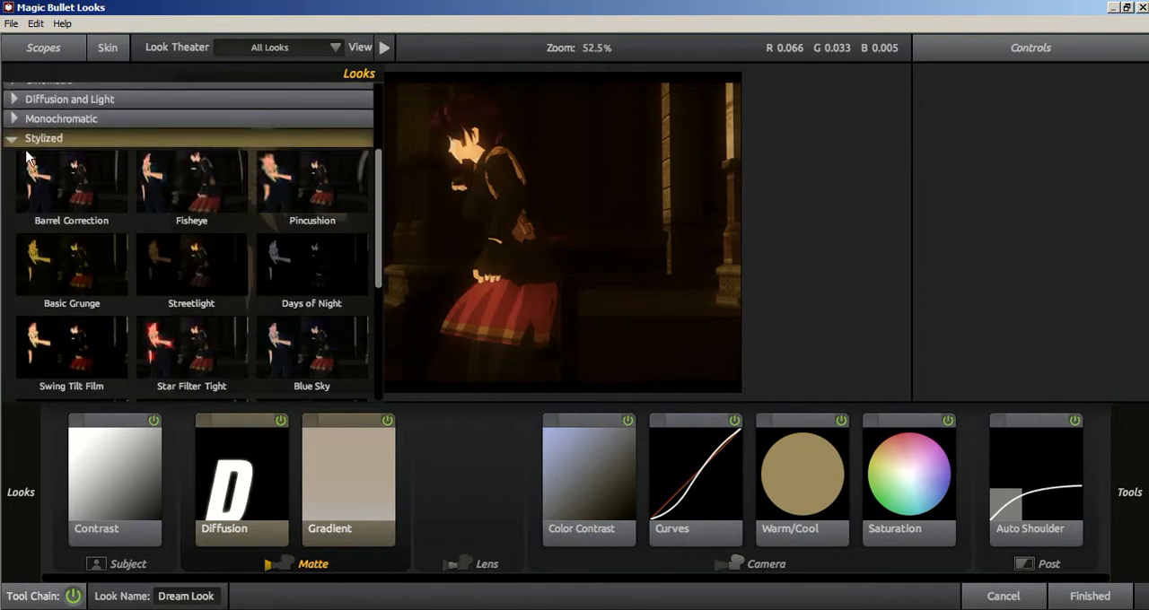
scroll(27, 157, "down", 2)
left_click(78, 319)
scroll(274, 336, "down", 1)
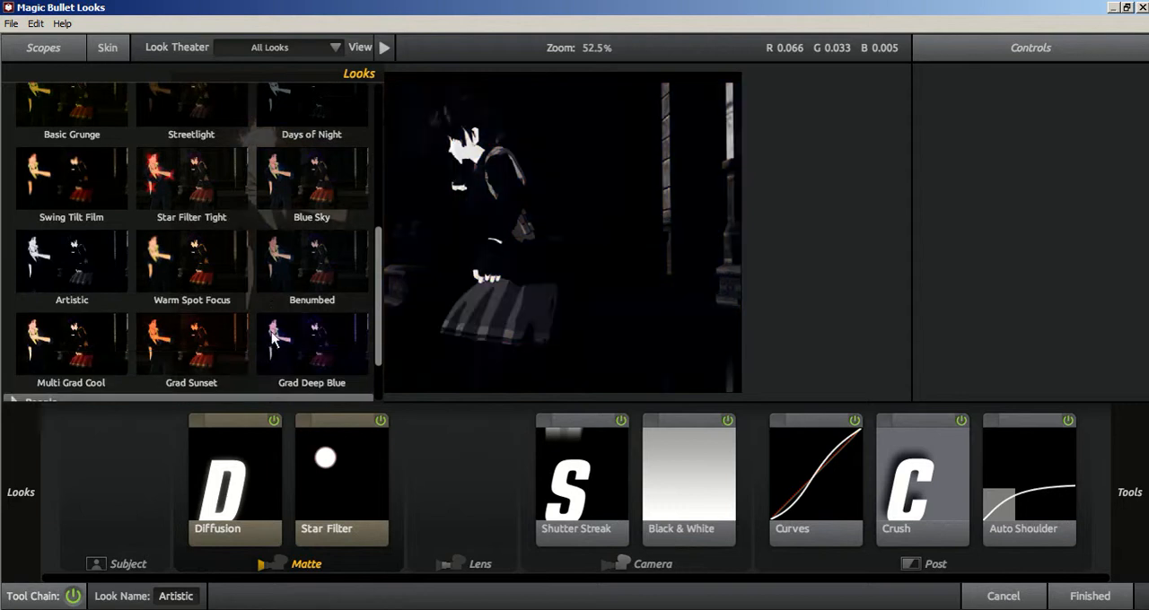
left_click(315, 352)
left_click(85, 351)
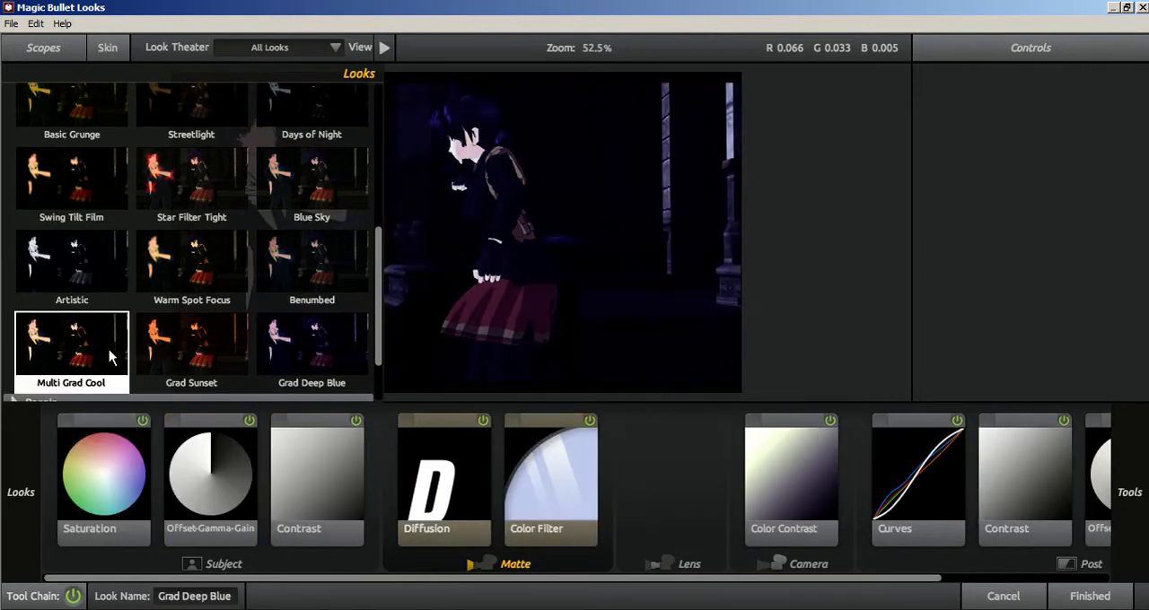
left_click(307, 293)
left_click(206, 264)
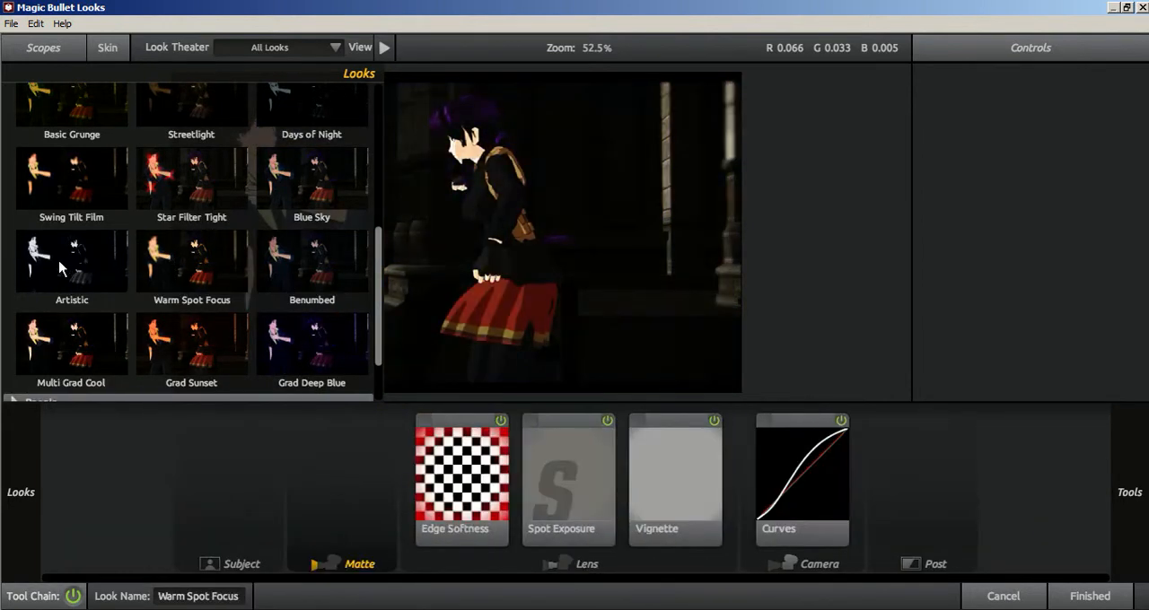
left_click(67, 269)
Try the Stylized looks Days of Night and Fisheye, and replace them with Barrel Correction.
scroll(216, 251, "up", 2)
left_click(318, 153)
scroll(234, 224, "up", 2)
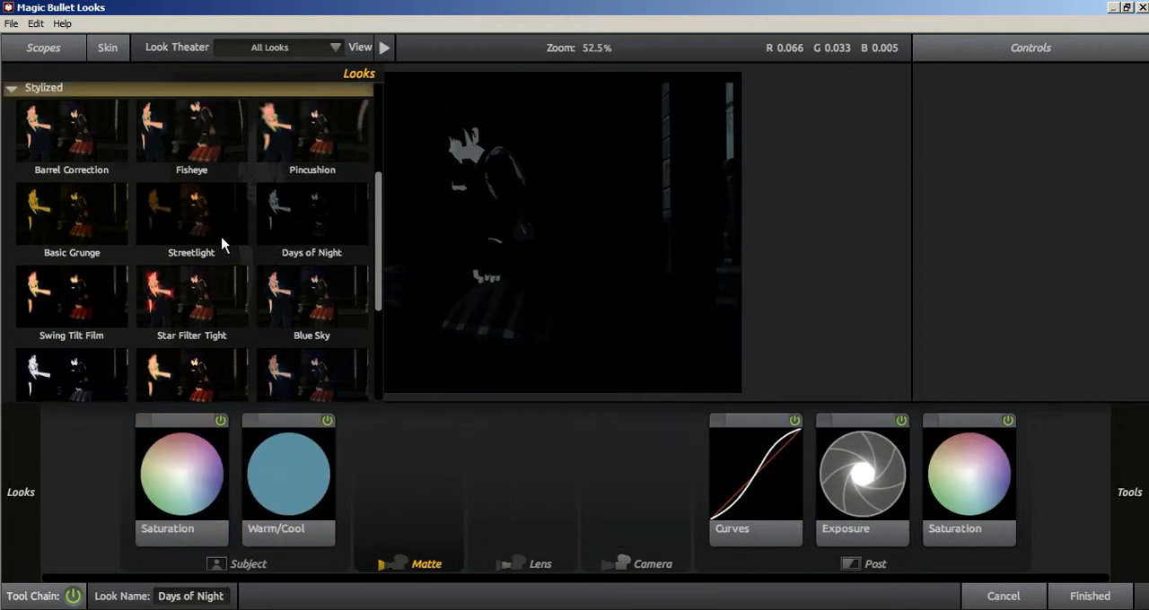
left_click(158, 170)
left_click(49, 164)
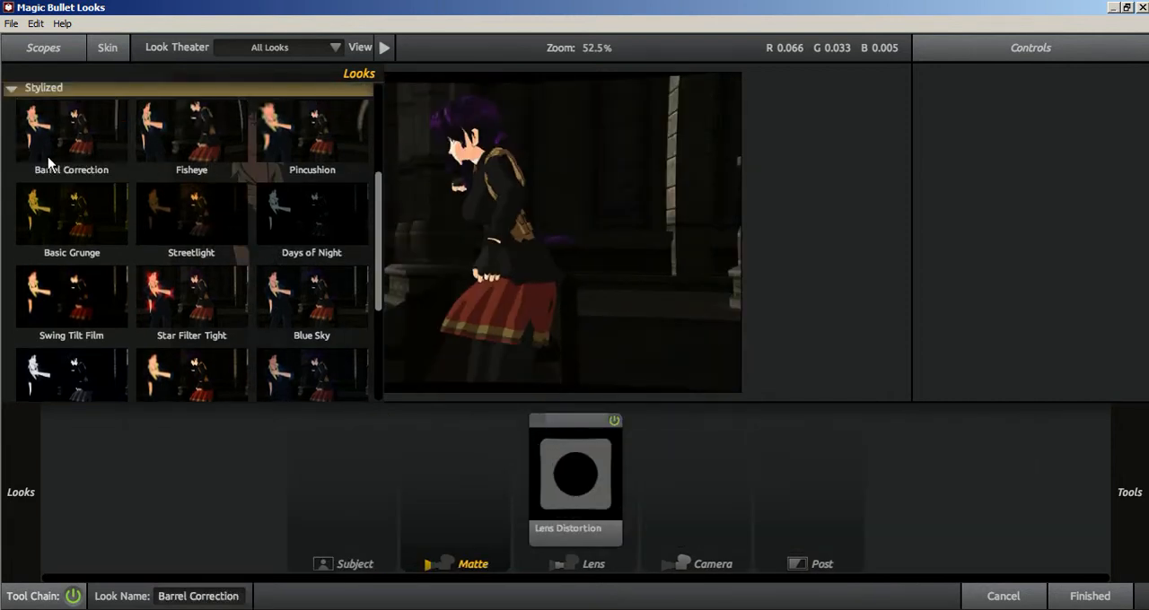
Collapse the Stylized looks and briefly check the Cinematic, Classic Music Videos and Stylized categories.
left_click(13, 91)
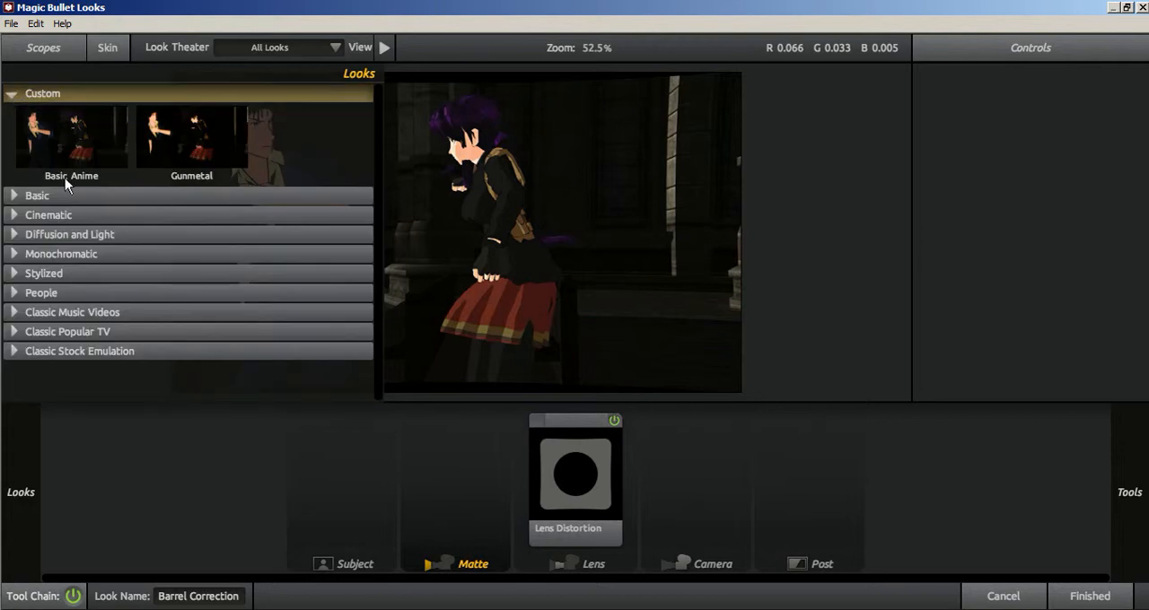
left_click(11, 215)
left_click(12, 216)
left_click(12, 314)
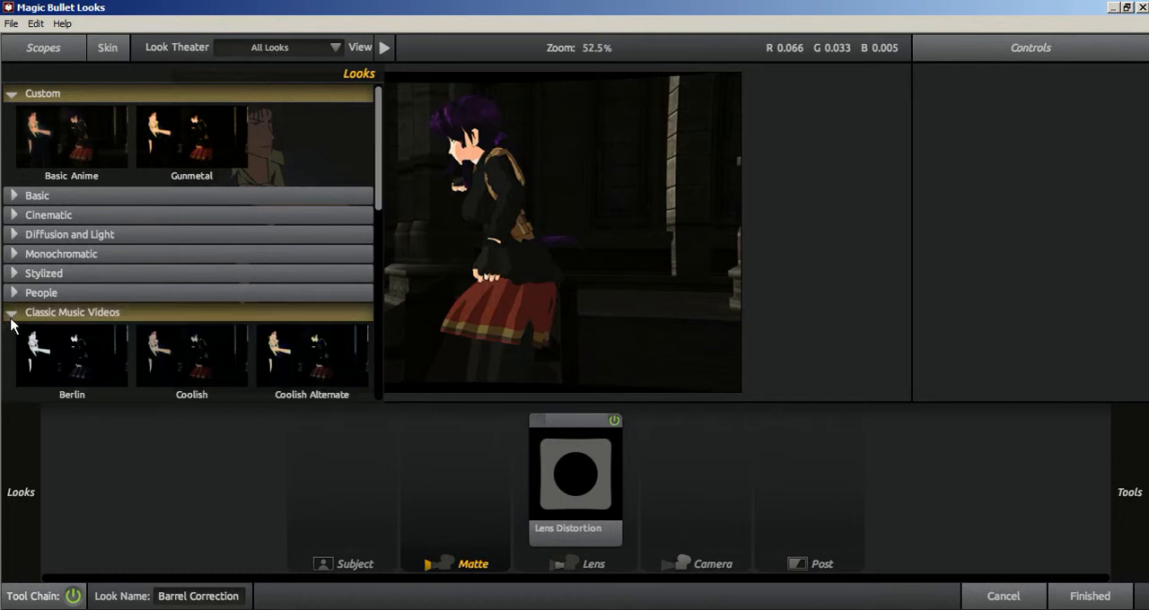
scroll(188, 343, "down", 1)
scroll(189, 344, "down", 1)
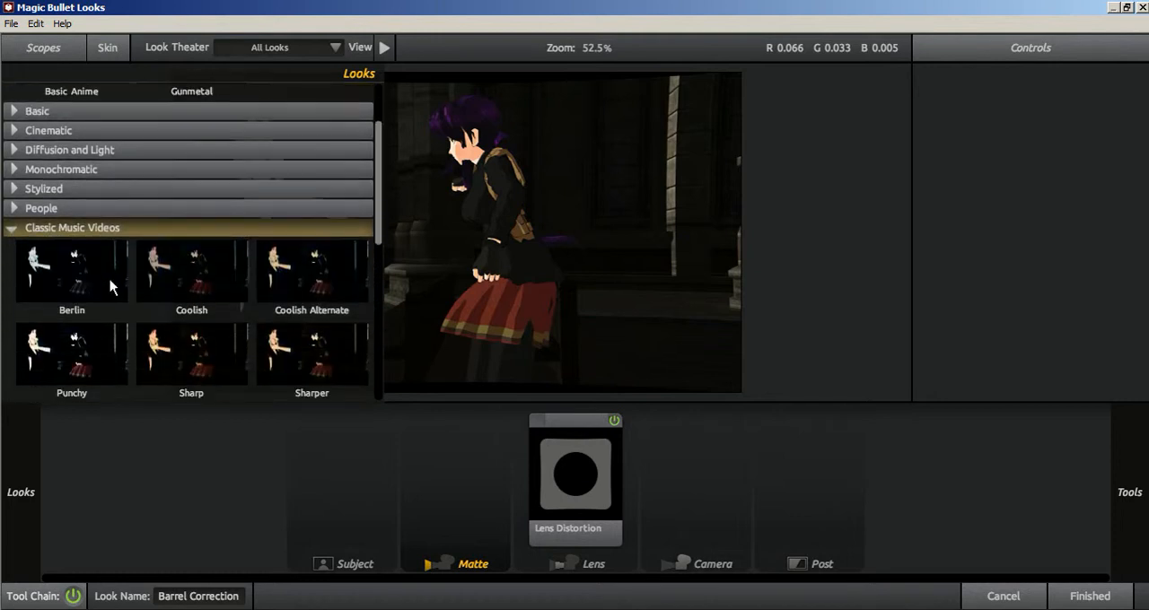
left_click(12, 228)
left_click(13, 269)
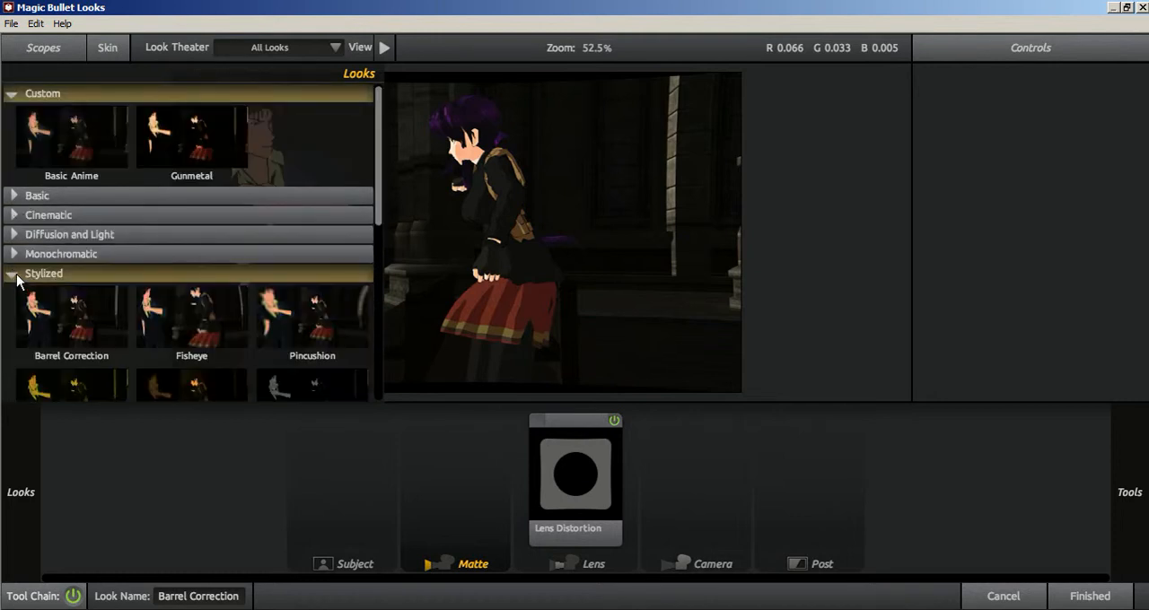
left_click(13, 275)
Expand the Cinematic category and browse its looks.
left_click(18, 217)
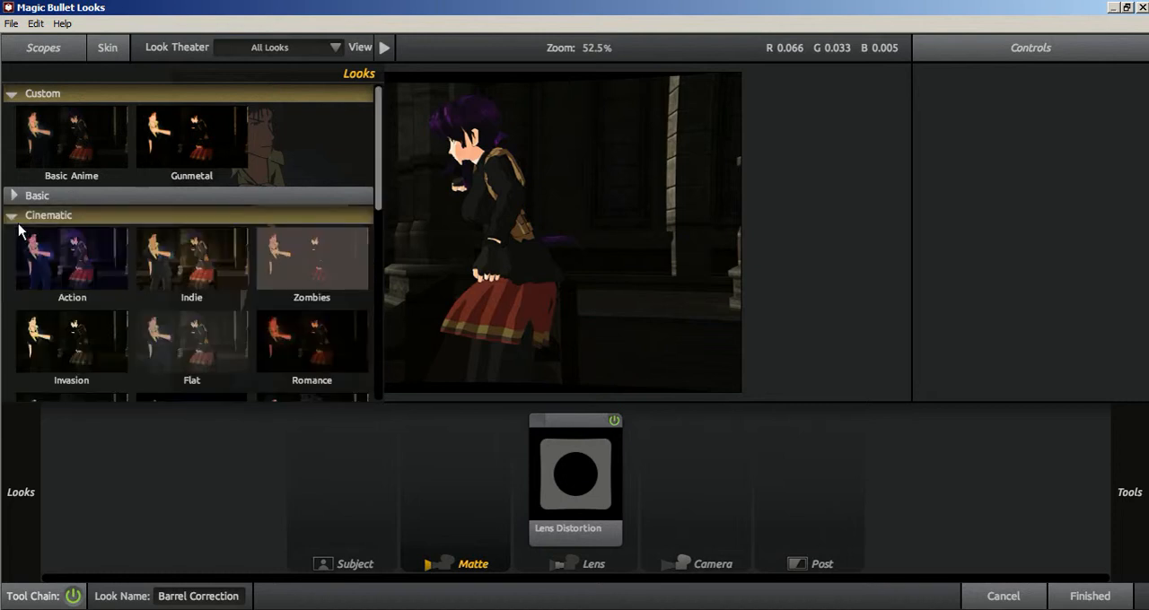
scroll(36, 252, "down", 3)
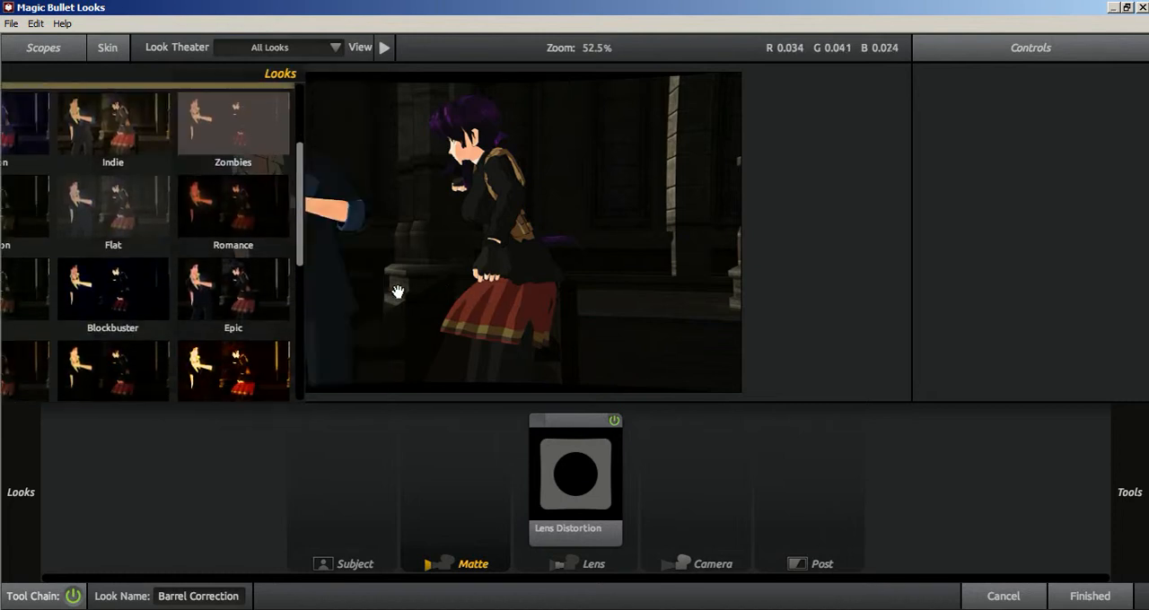
mouse_move(2, 236)
scroll(54, 283, "down", 5)
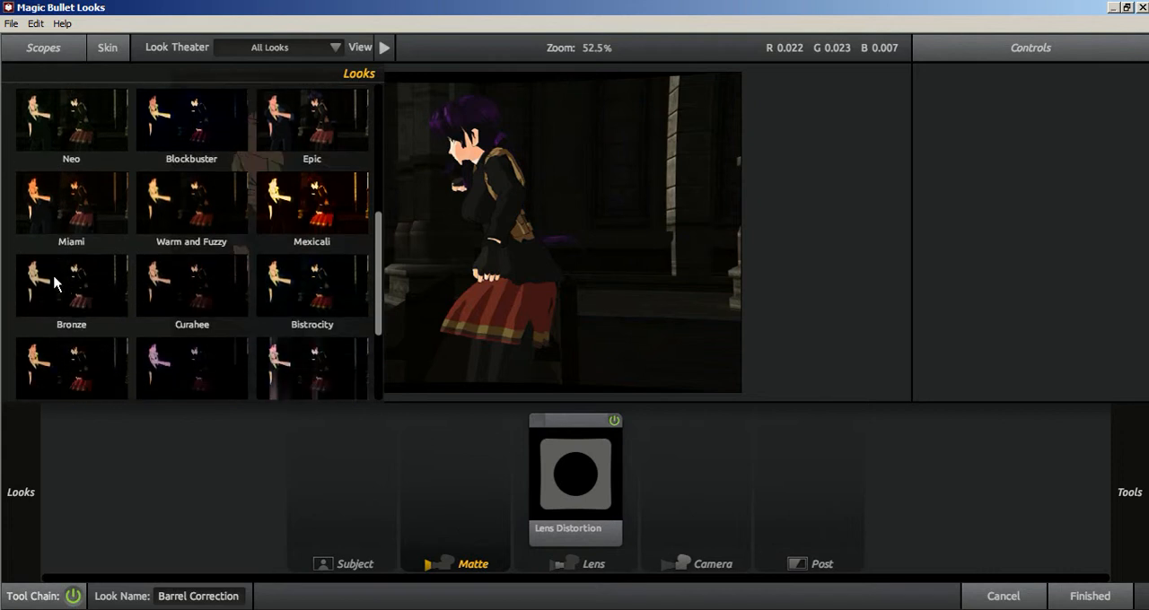
scroll(225, 249, "up", 5)
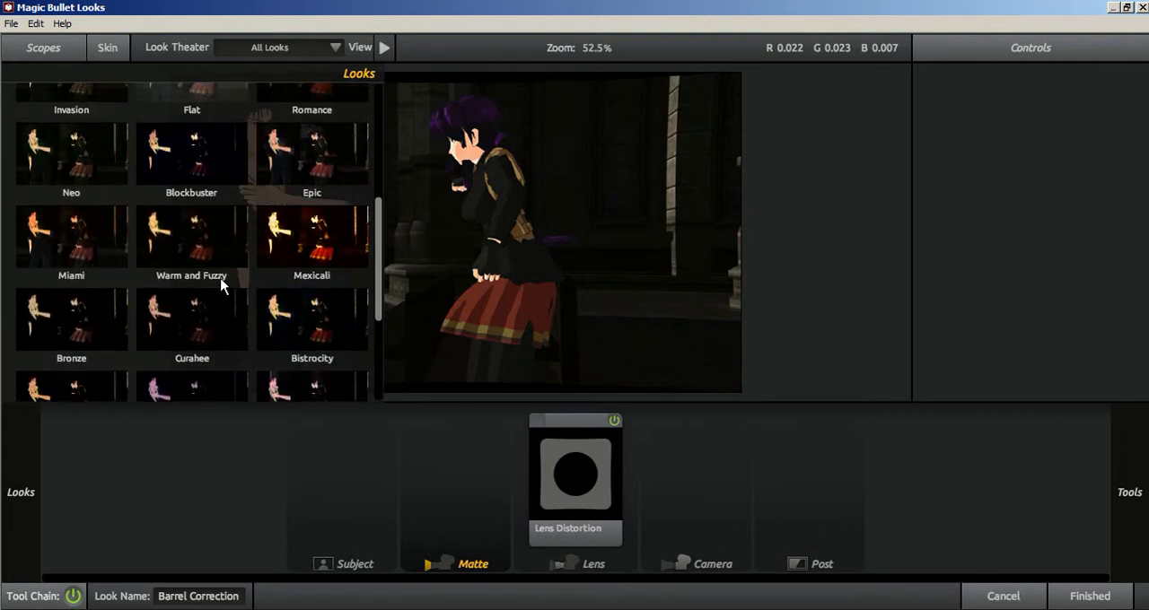
scroll(75, 231, "up", 2)
scroll(278, 249, "down", 3)
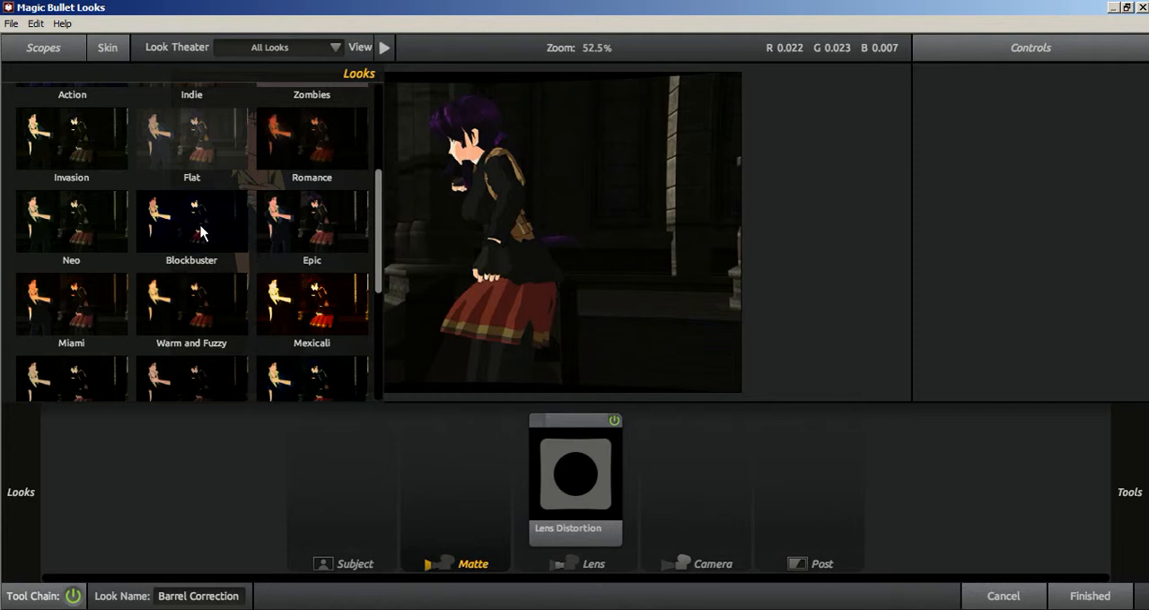
Try the Cinematic look Blockbuster and set its Diffusion size to 15.87%.
left_click(200, 232)
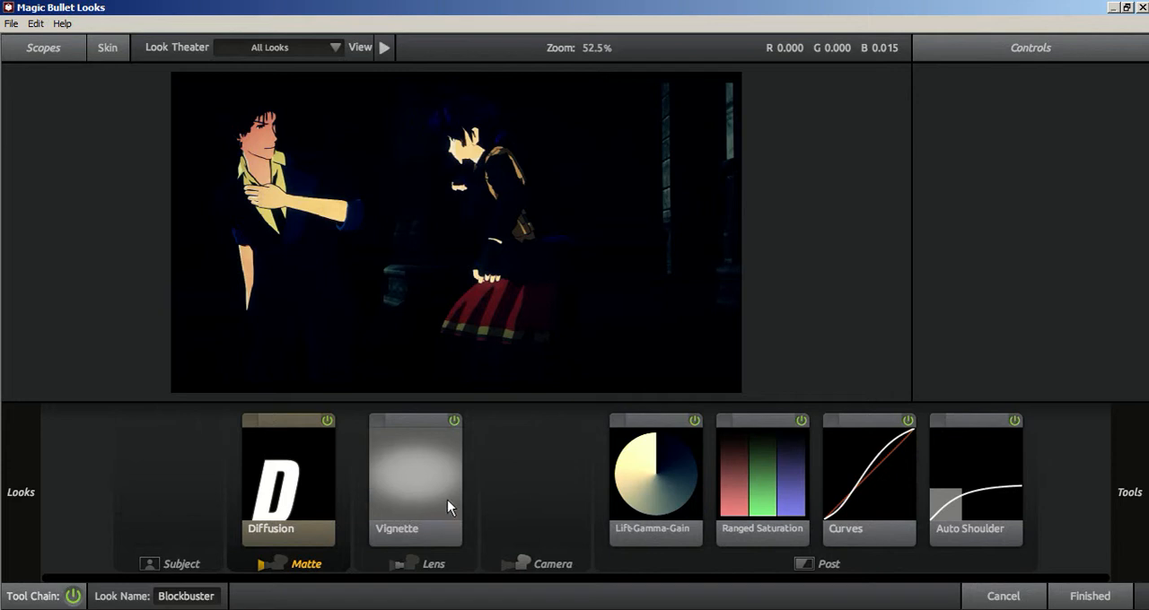
left_click(327, 495)
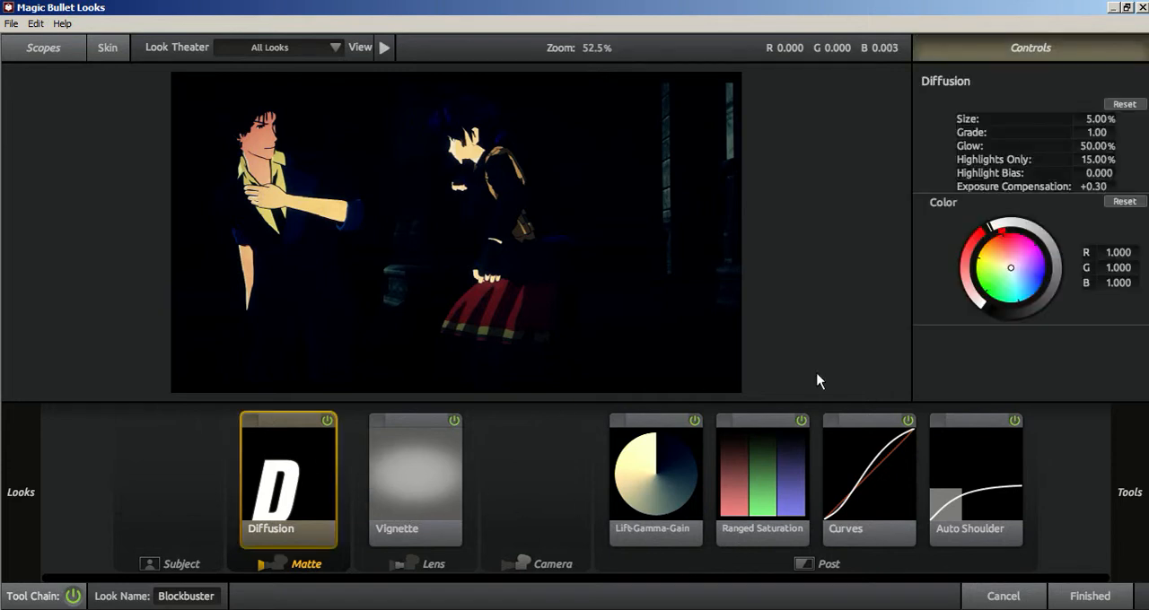
left_click_drag(1099, 120, 1131, 119)
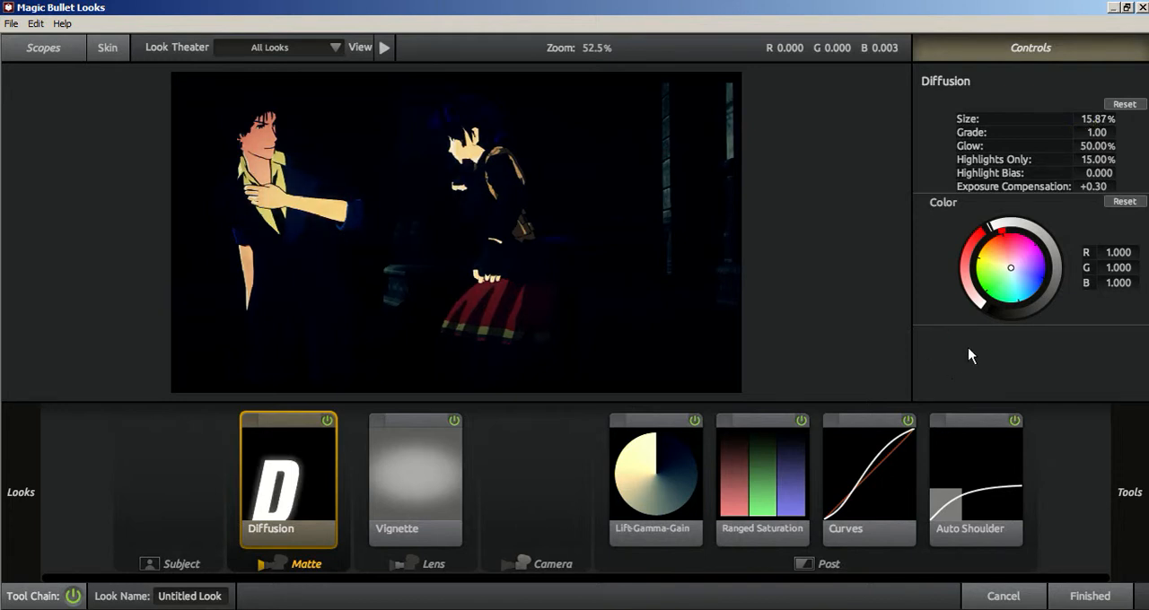
Shift Blockbuster's Lift-Gamma-Gain colours, setting Lift to 0.931, 1.006, 1.033 and Gamma to 0.799, 0.800, 0.799.
left_click(635, 486)
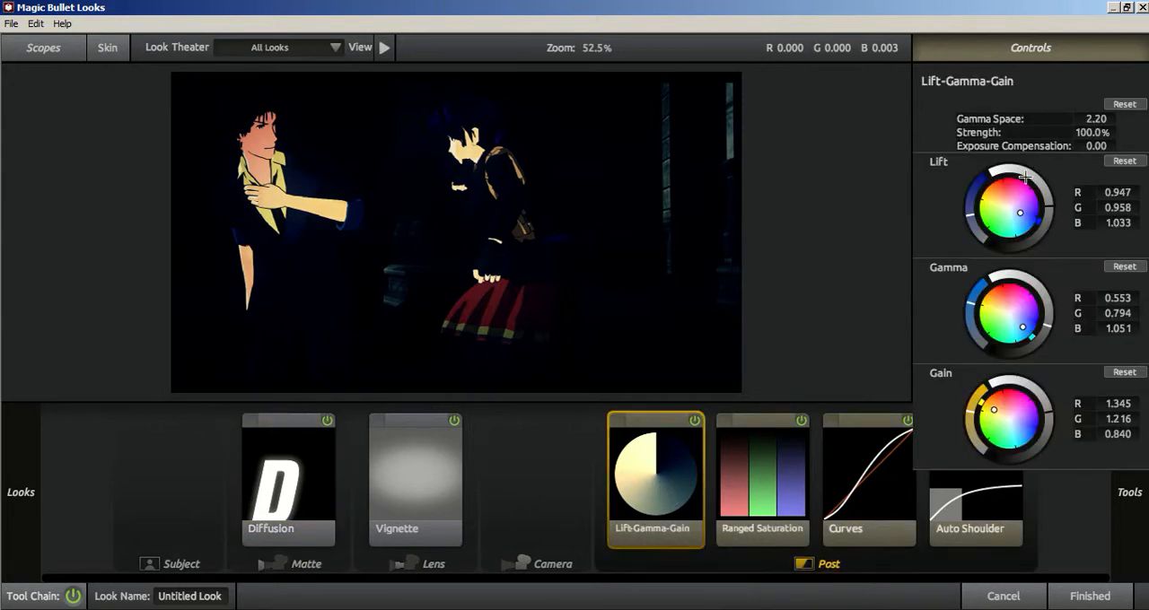
mouse_move(1023, 214)
left_mouse_down()
mouse_move(1005, 205)
mouse_move(1015, 218)
left_mouse_up()
left_click_drag(1022, 326, 1007, 315)
Try the Cinematic look Mexicali and replace it with Bistrocity.
scroll(207, 336, "down", 2)
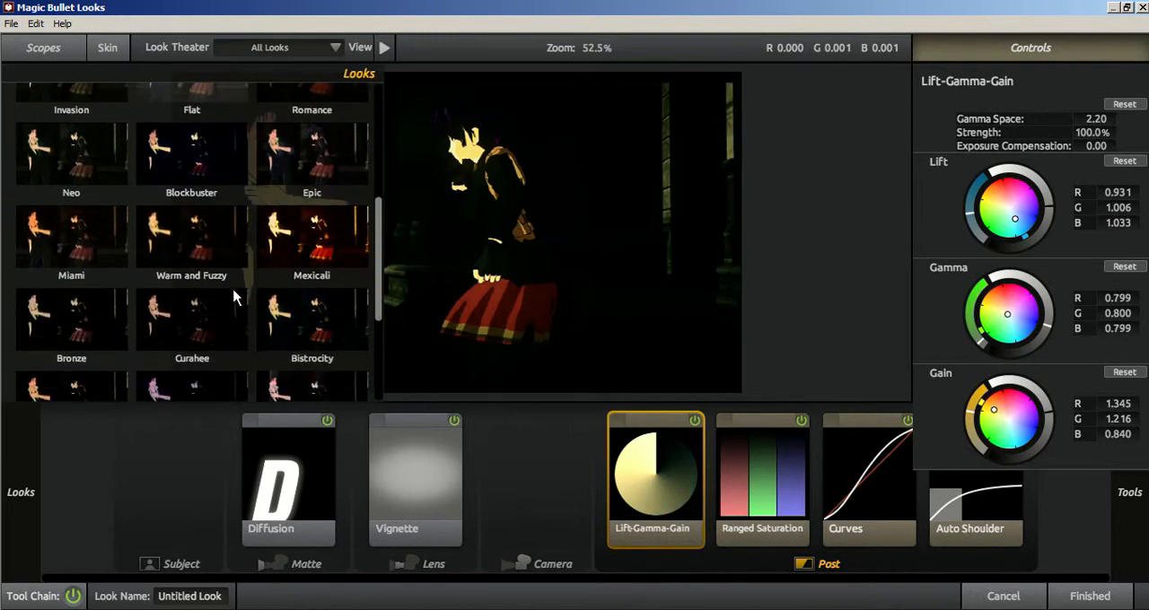
left_click(279, 252)
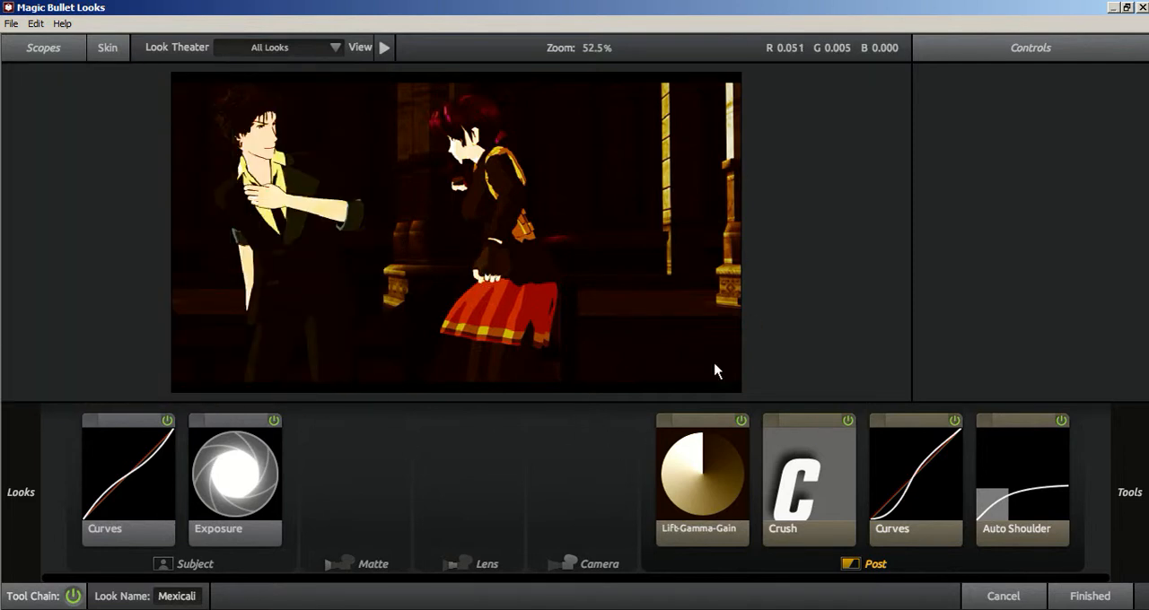
mouse_move(3, 269)
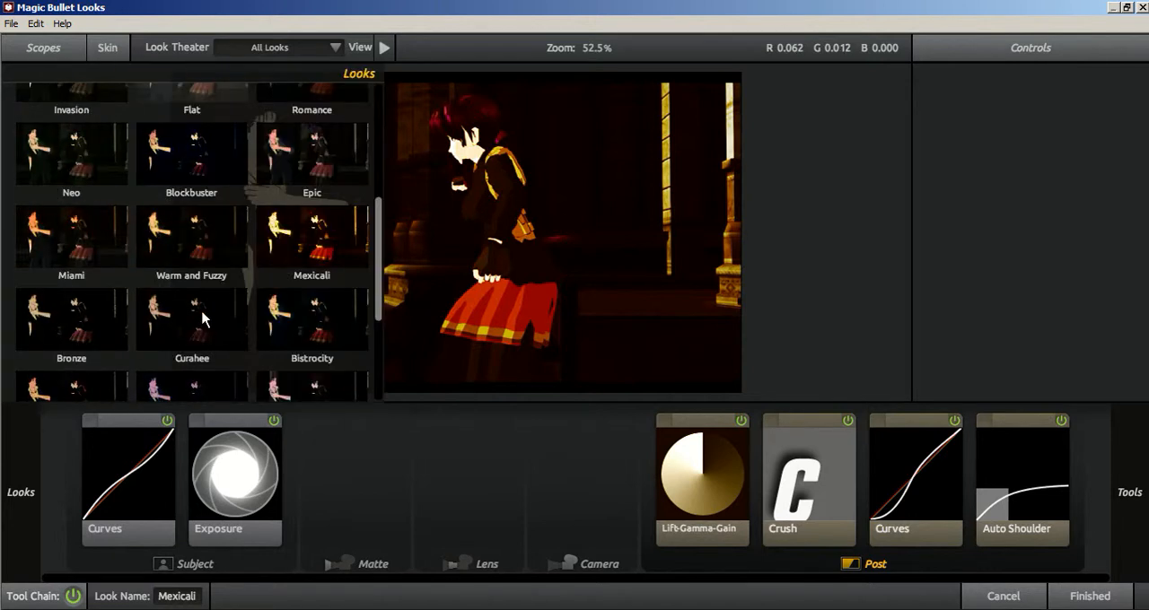
left_click(314, 330)
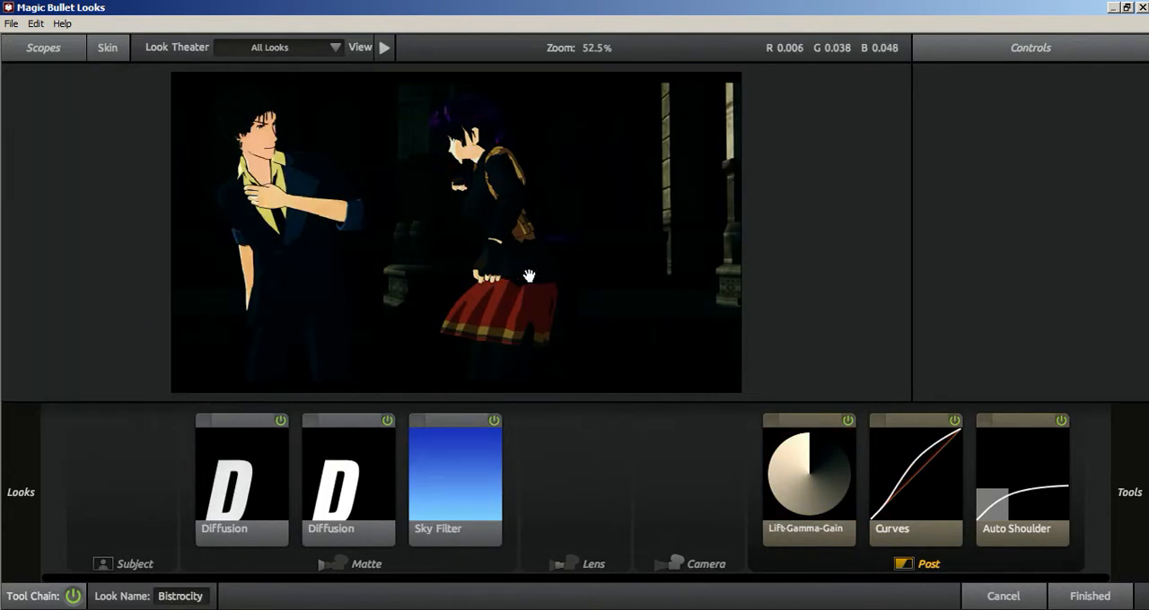
Apply the Bistrocity look to the adjustment layer, check it at 0:00:51:25, and undo the look change.
left_click(1092, 596)
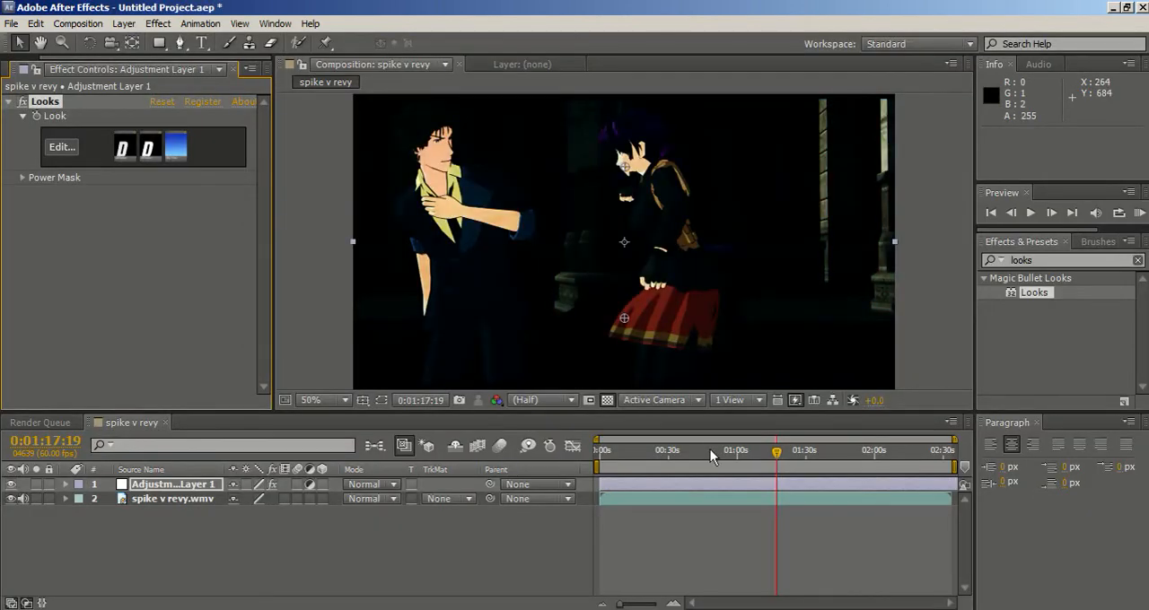
left_click(717, 454)
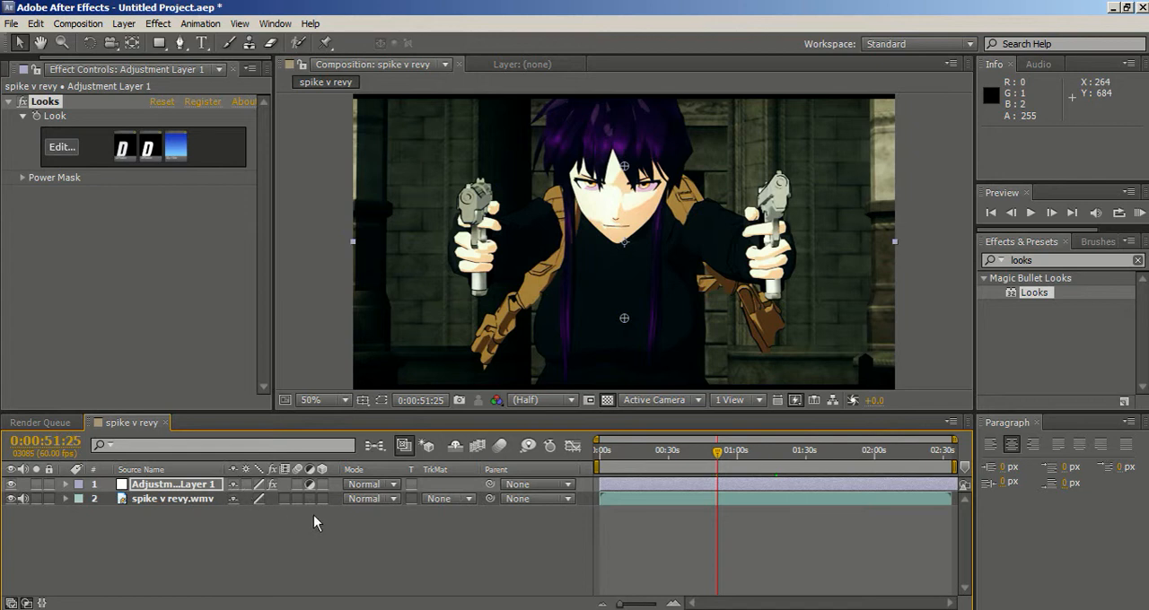
key("End")
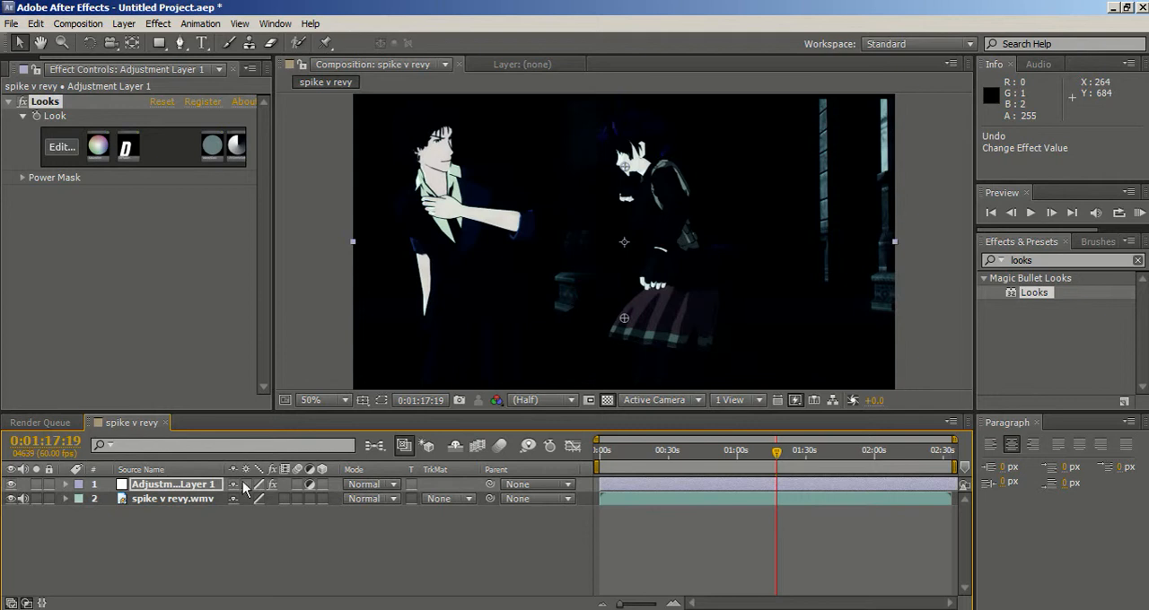
Examine the Looks effect's properties under Adjustment Layer 1 in the timeline.
left_click(198, 486)
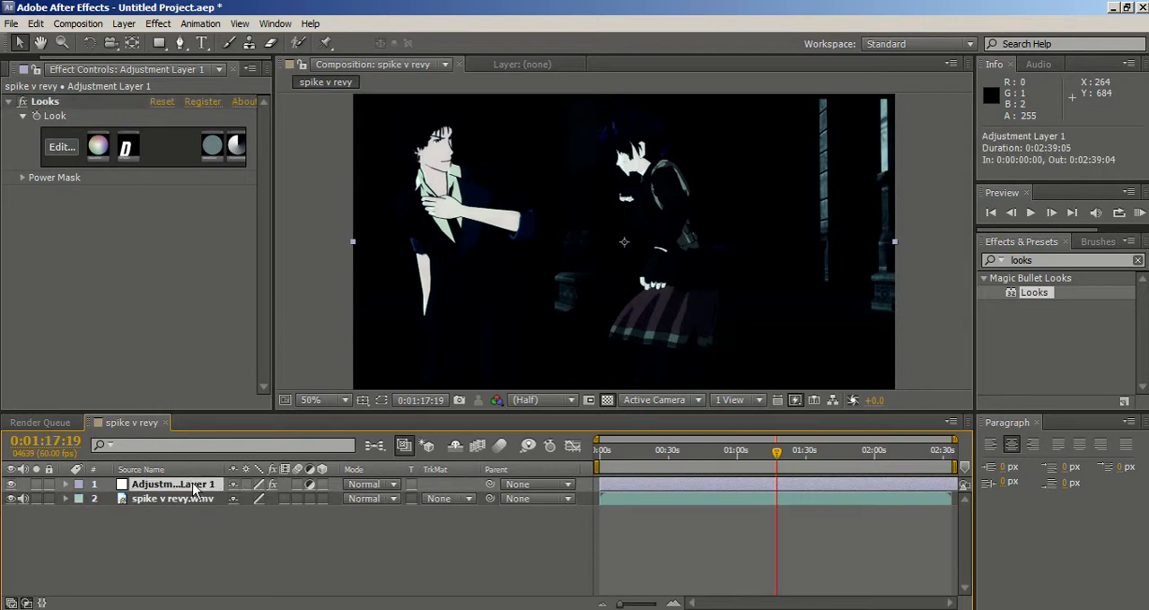
left_click(66, 482)
left_click(66, 485)
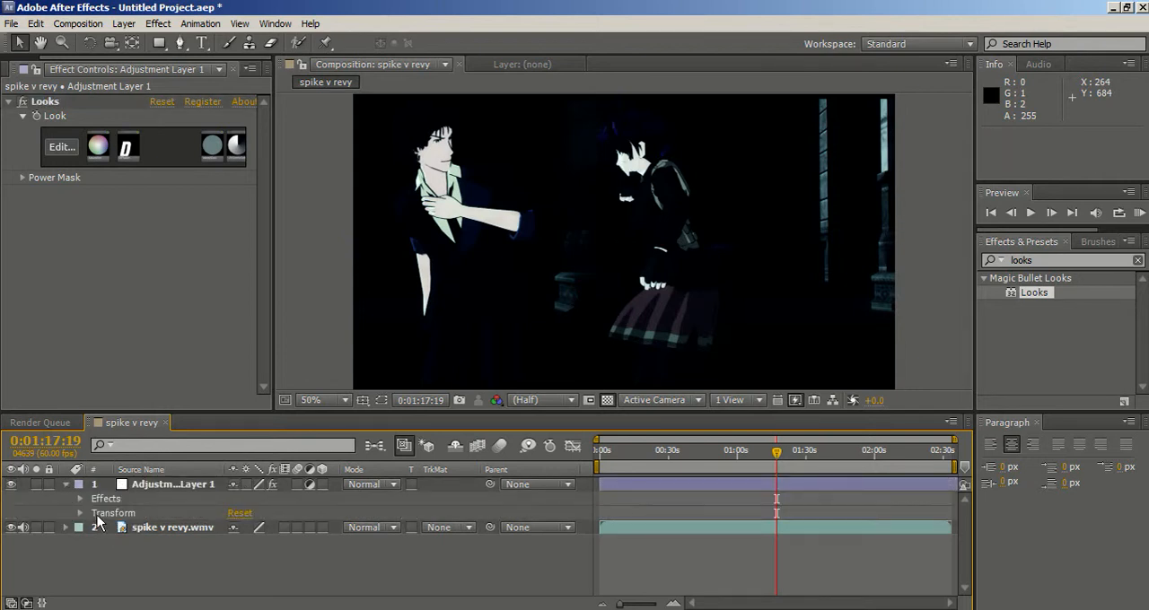
left_click(80, 499)
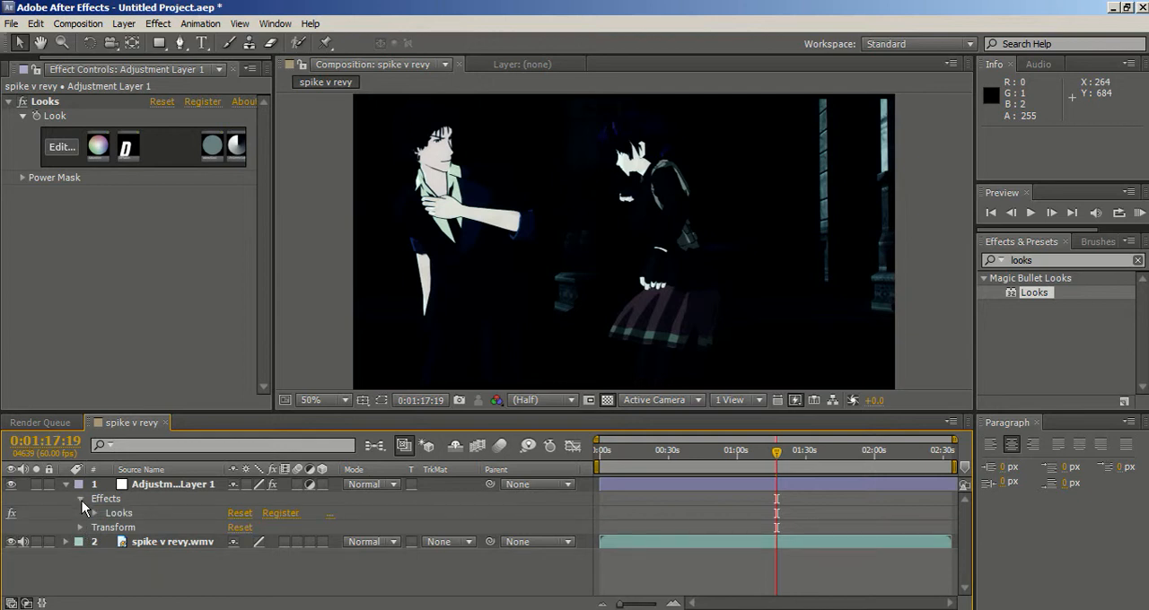
left_click(94, 514)
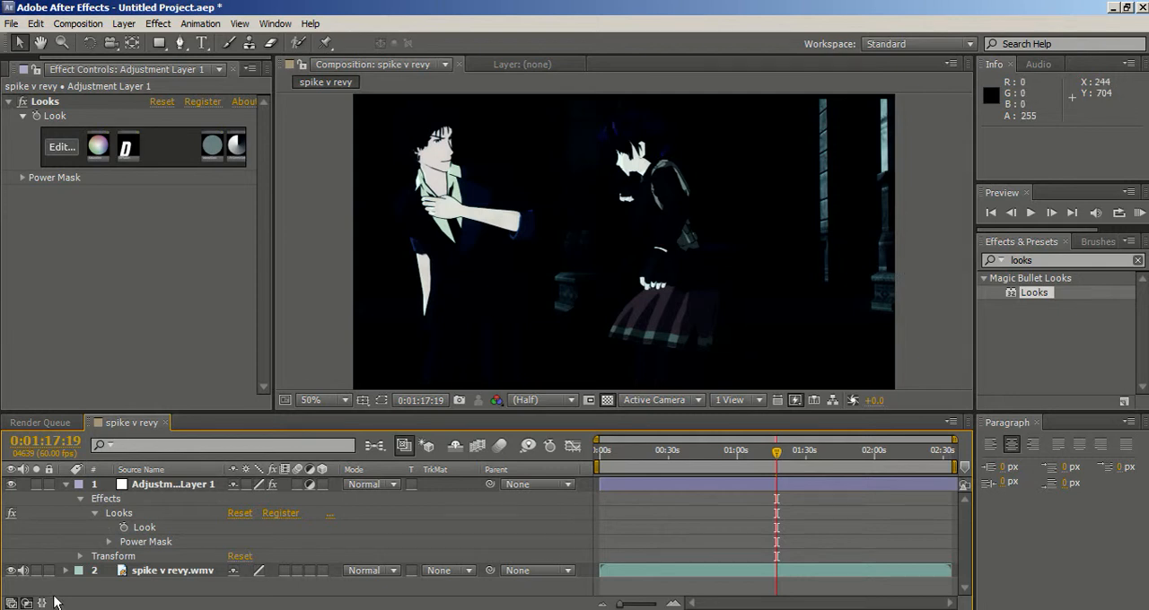
left_click(95, 514)
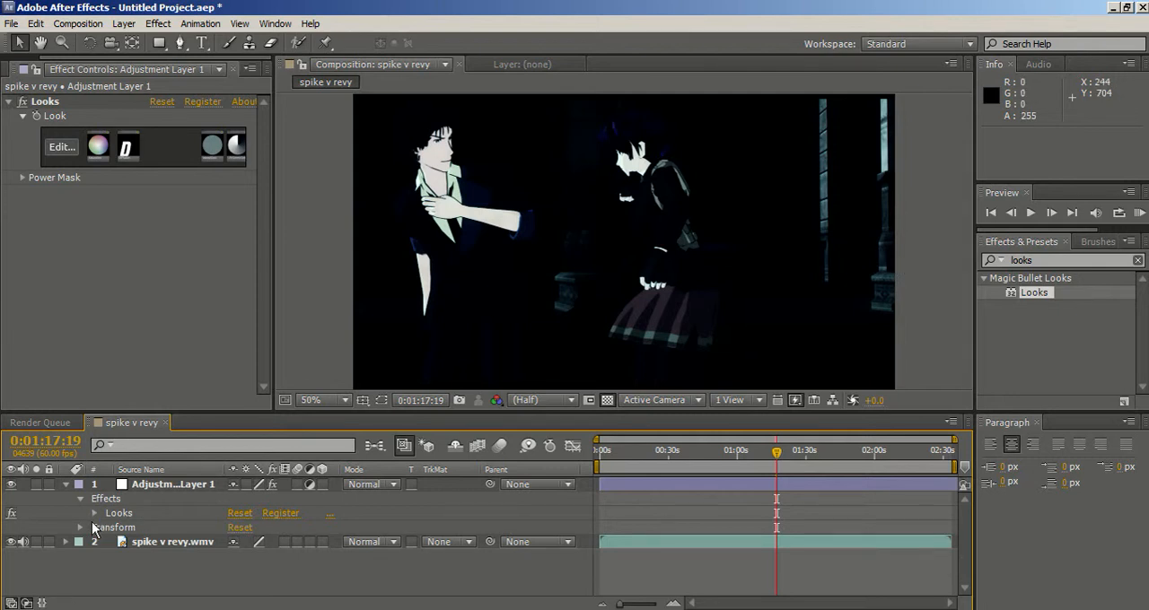
Set the opacity of Adjustment Layer 1 to 69% in its Transform properties.
left_click(80, 528)
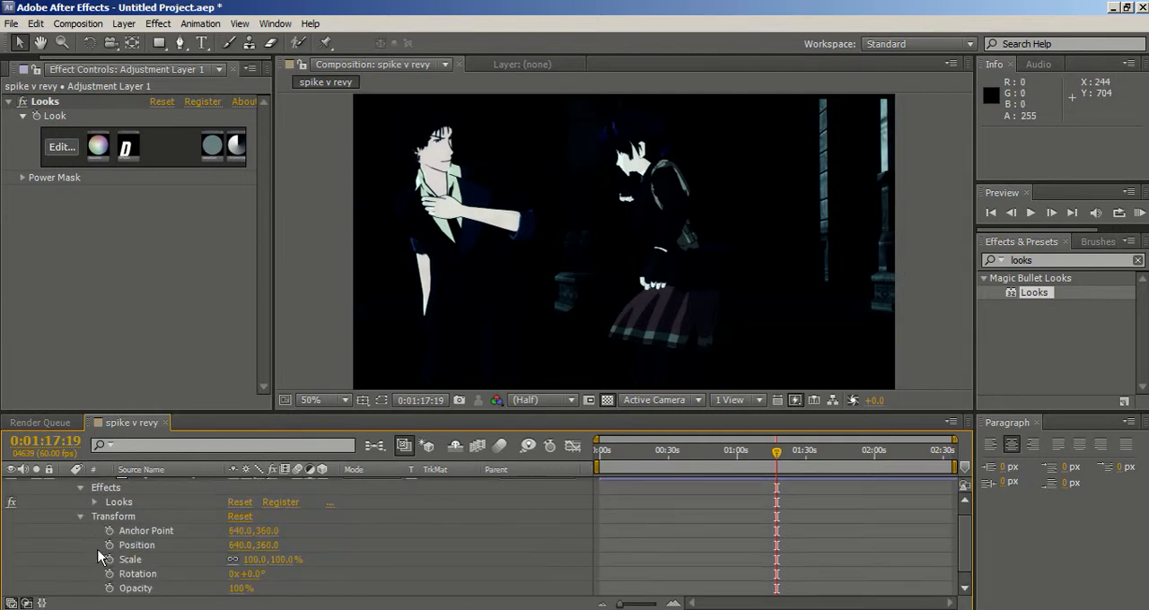
scroll(99, 556, "down", 1)
left_click(248, 577)
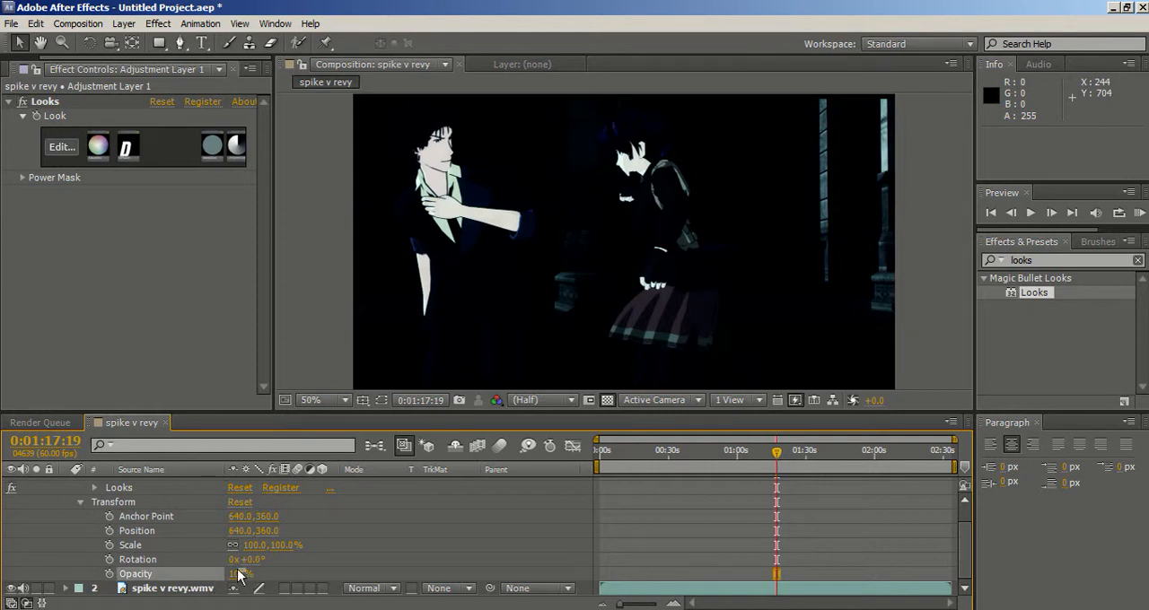
left_click_drag(238, 581, 203, 573)
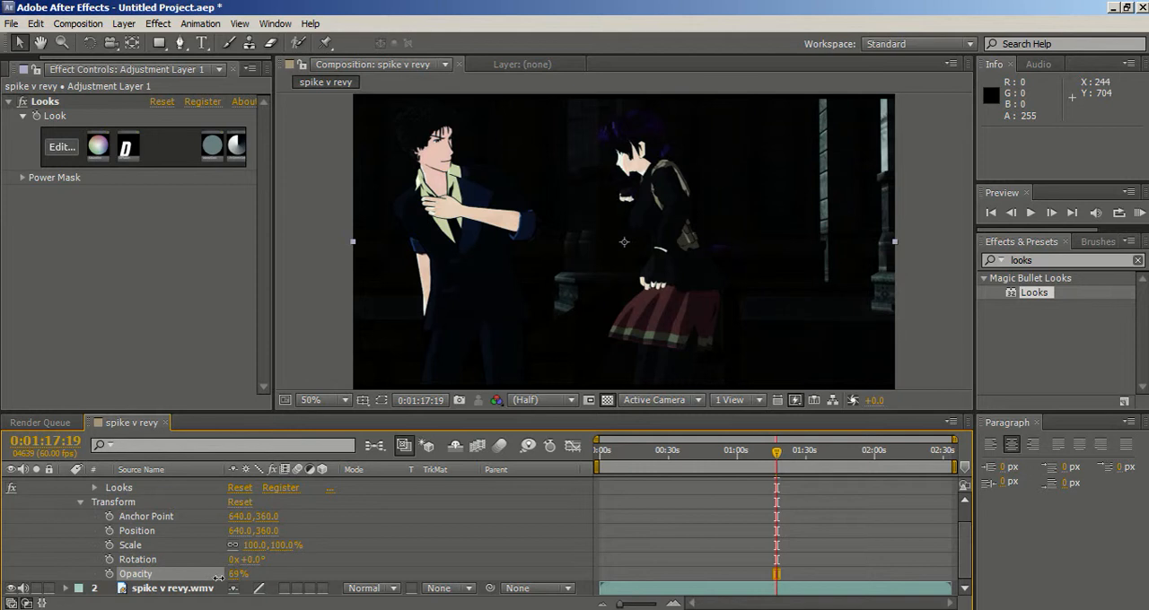
Check the softened look on several frames of the footage, including 0:00:57:21, 0:00:17:01, 0:00:24:03 and 0:01:58:01.
left_click(717, 453)
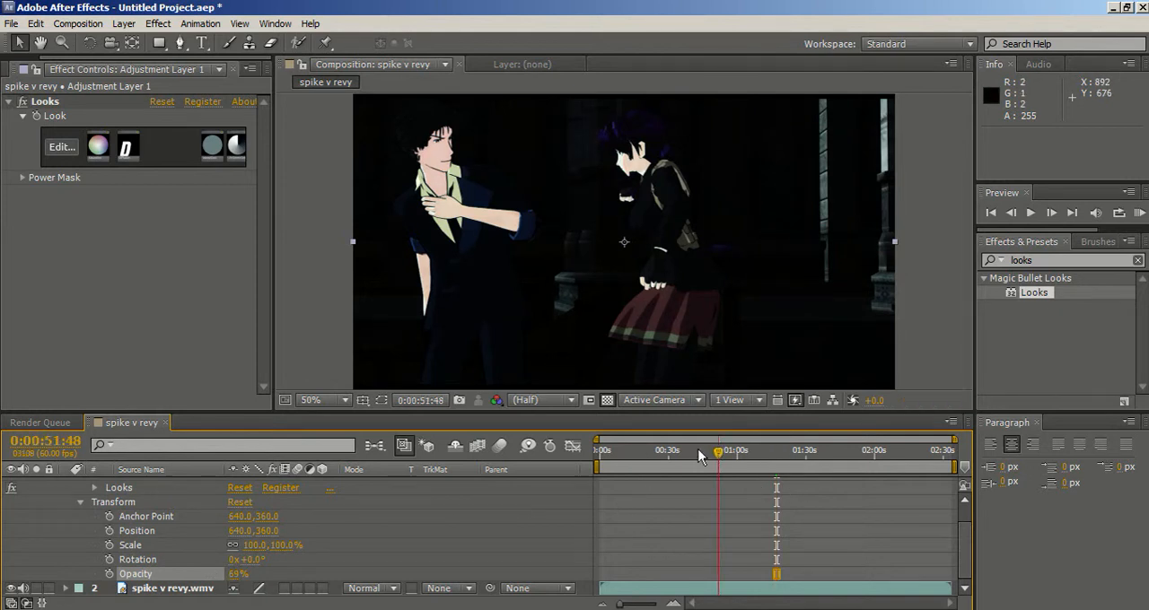
left_click(699, 453)
left_click(714, 452)
left_click(730, 454)
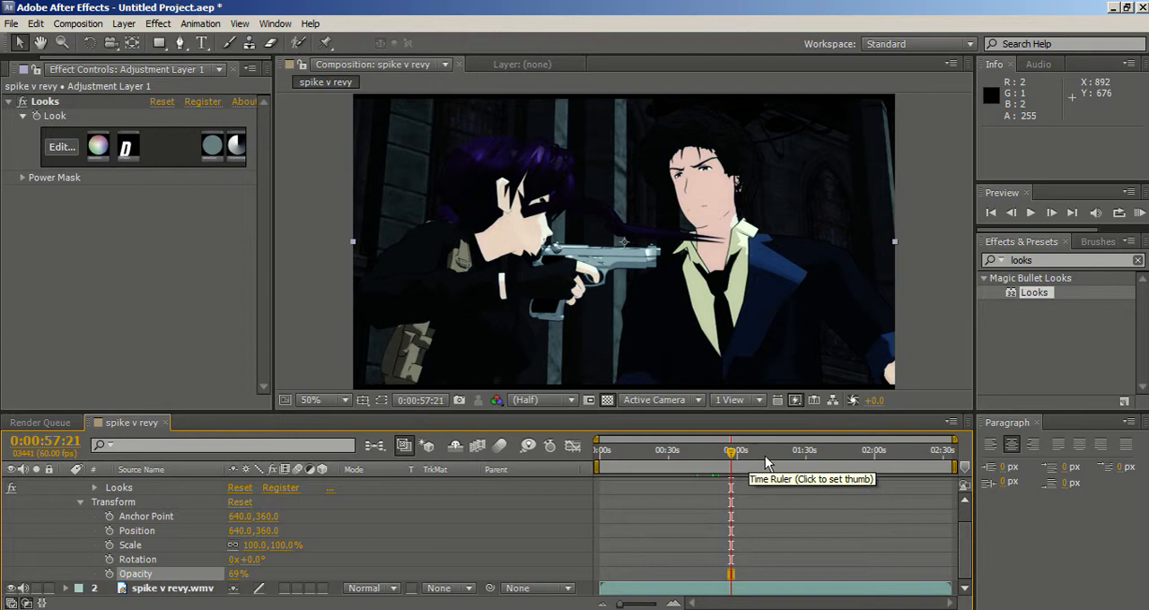
left_click(794, 451)
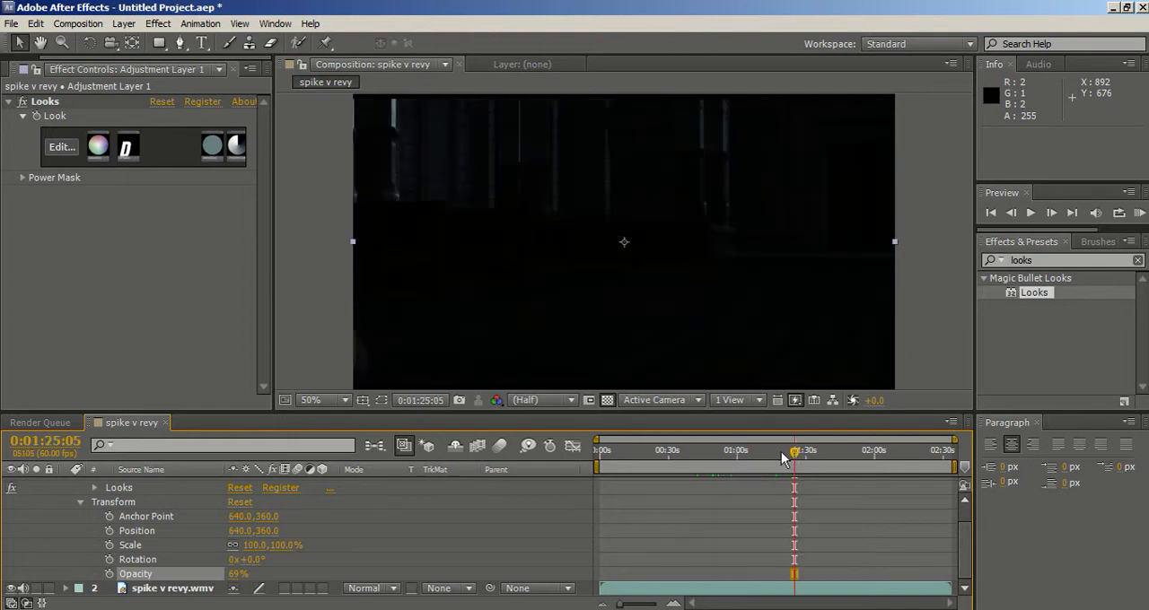
left_click(775, 451)
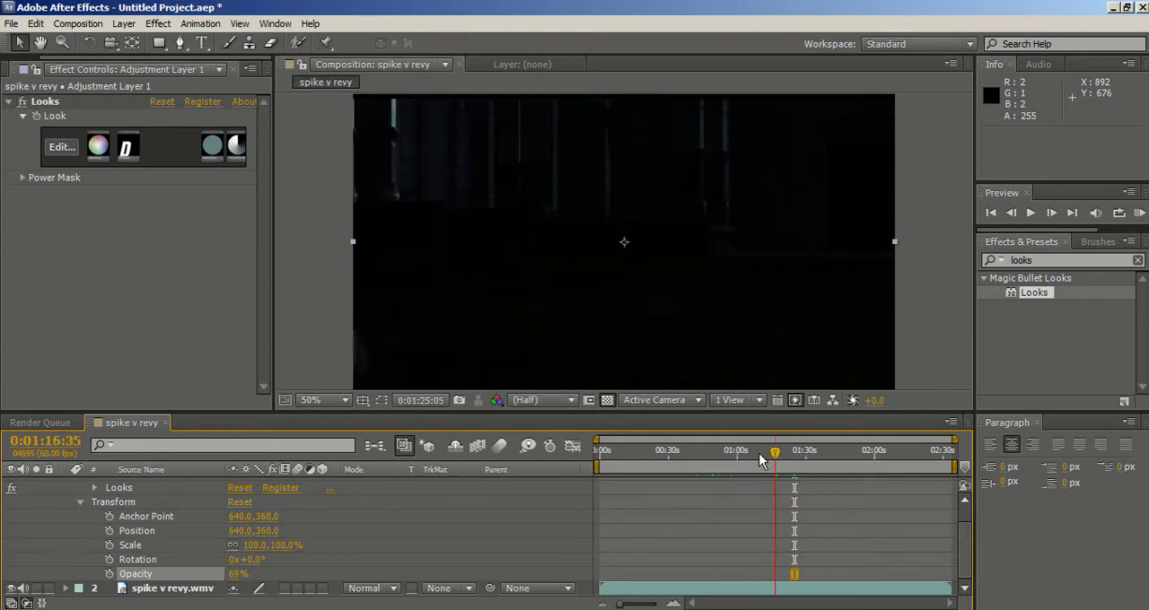
left_click(639, 455)
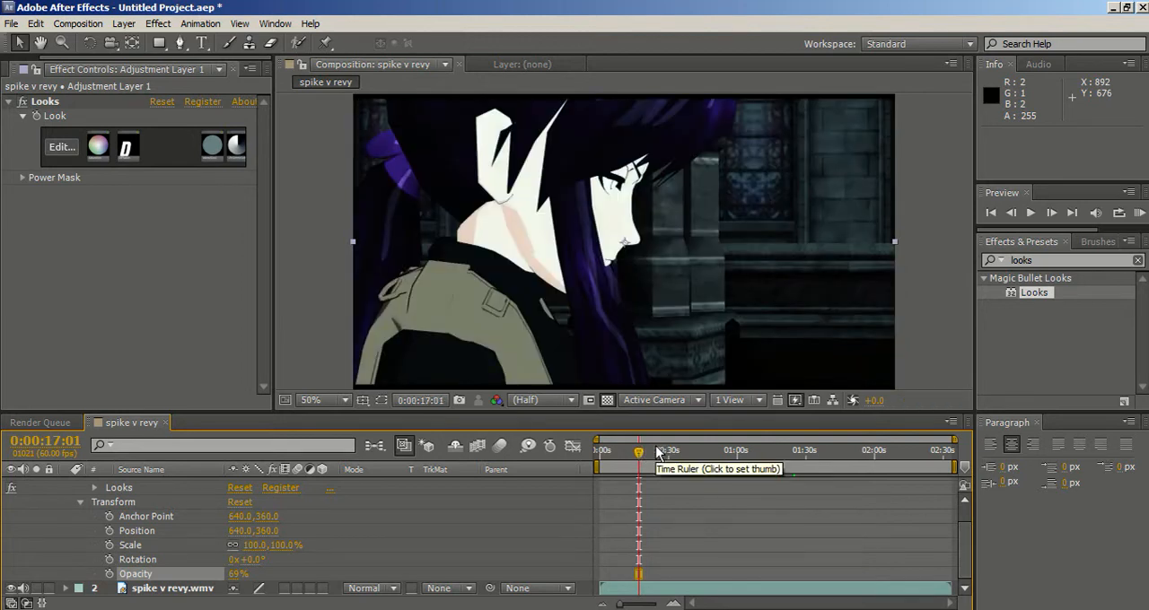
left_click(656, 453)
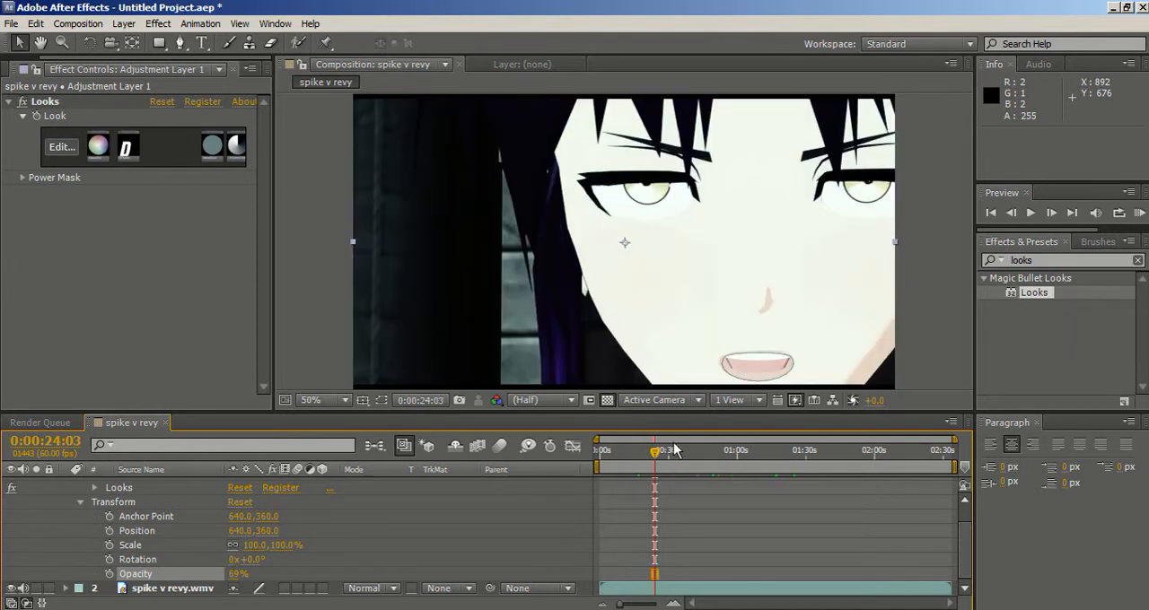
left_click(868, 453)
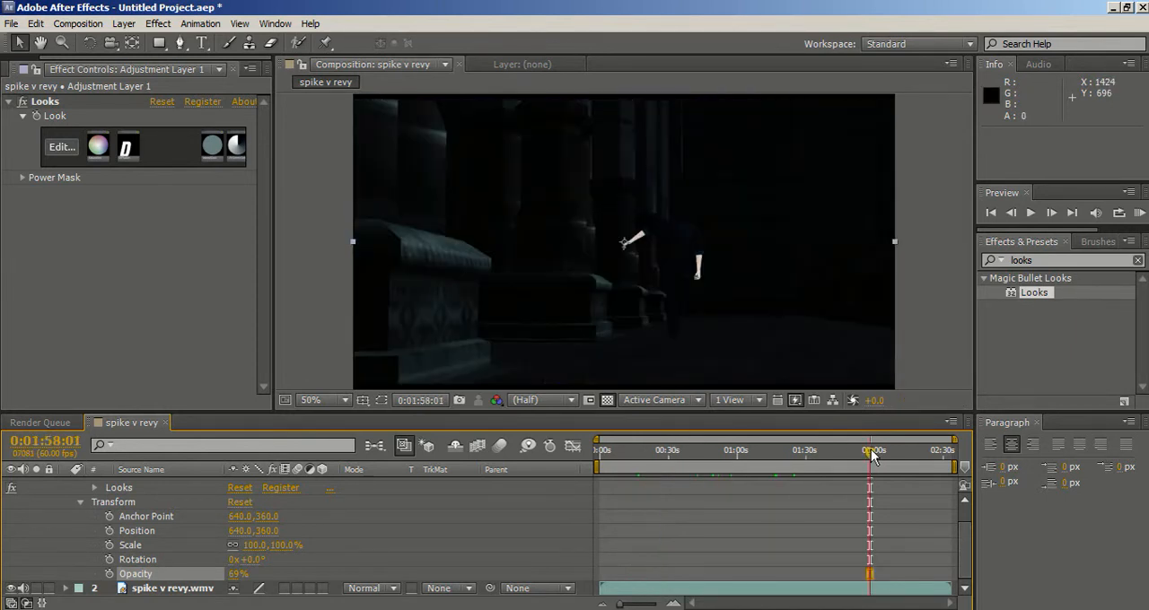
Replace the adjustment layer's look with the custom Basic Anime preset, previewing it on the frame at 0:01:44:42.
left_click(838, 450)
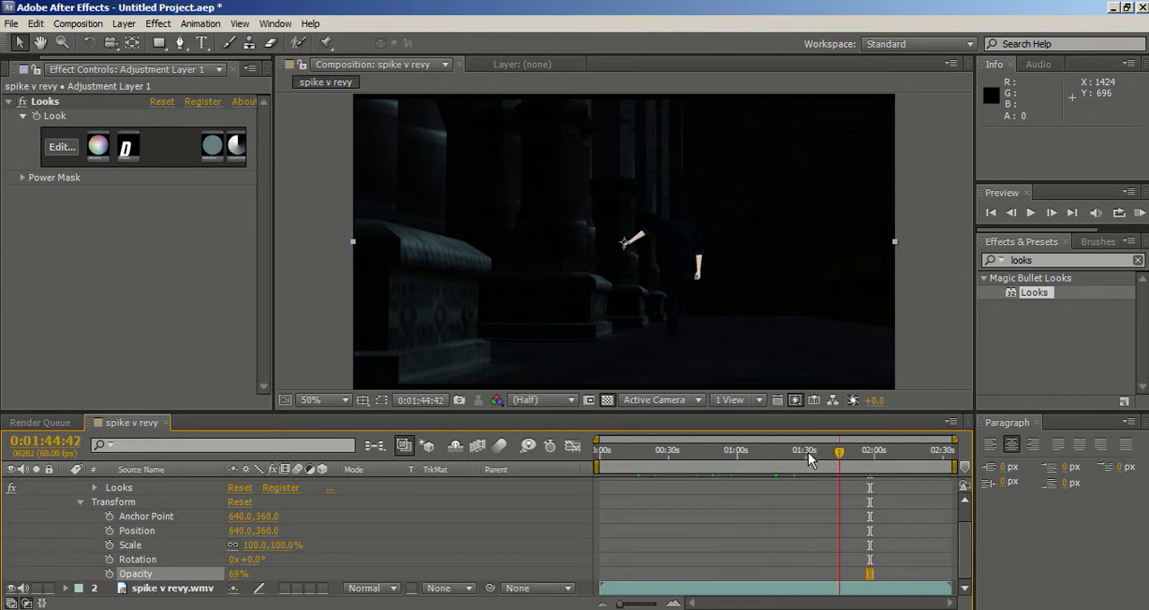
left_click(79, 149)
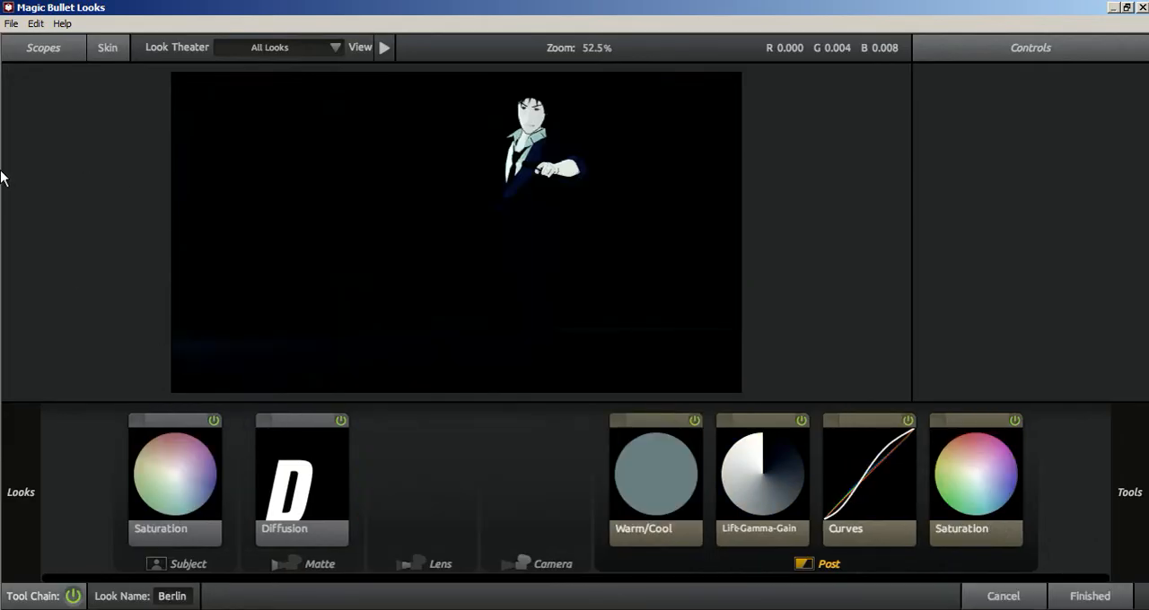
mouse_move(52, 174)
scroll(46, 325, "up", 5)
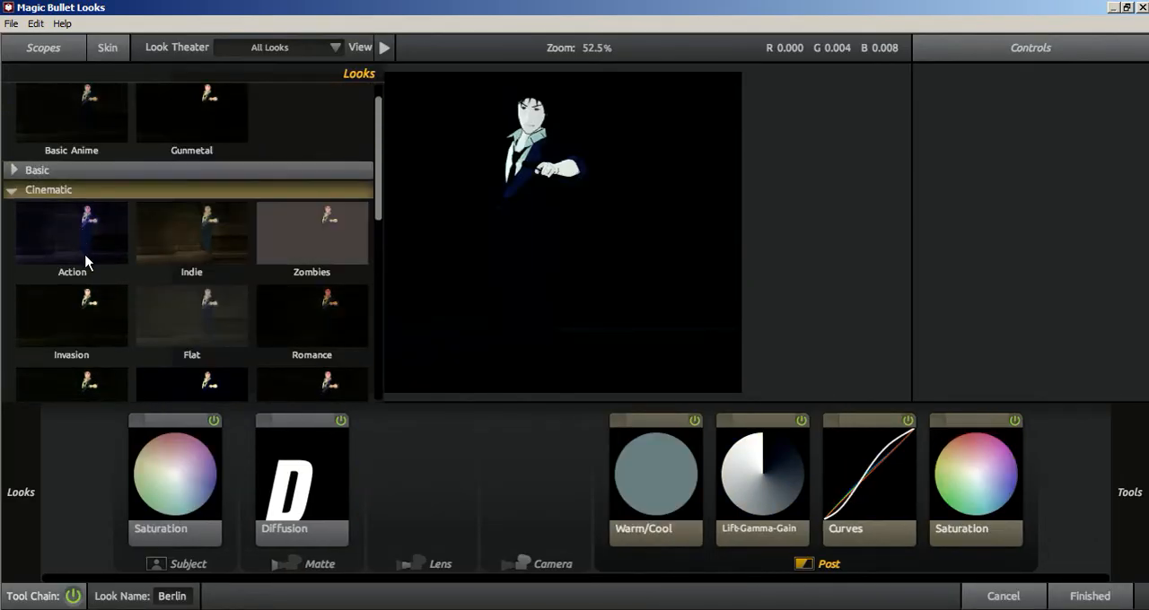
scroll(85, 261, "up", 1)
left_click(75, 142)
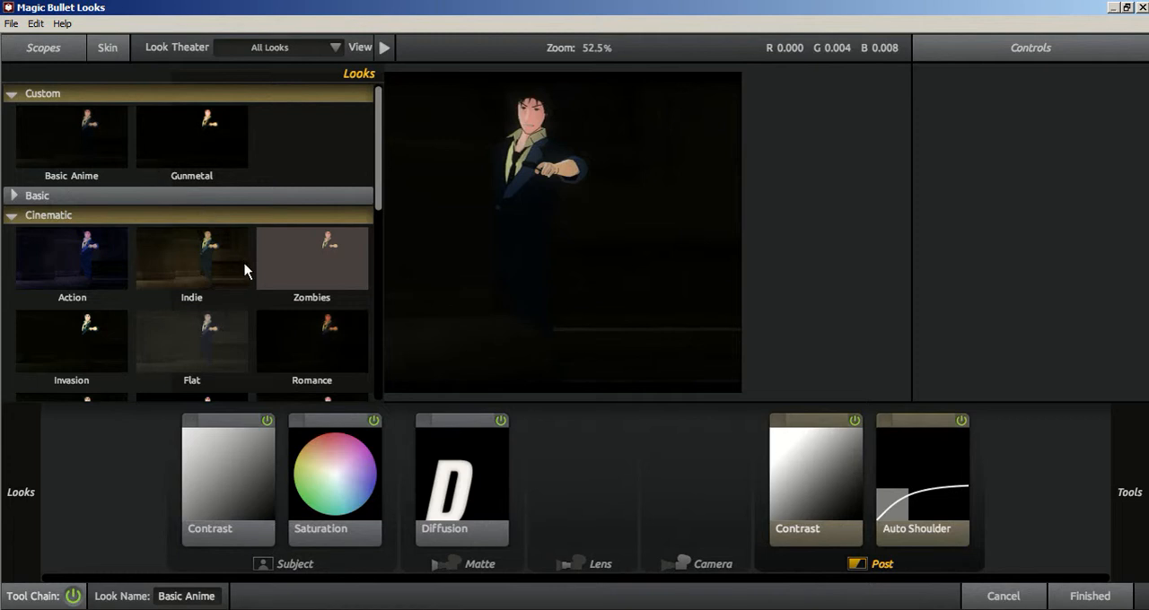
left_click(1072, 595)
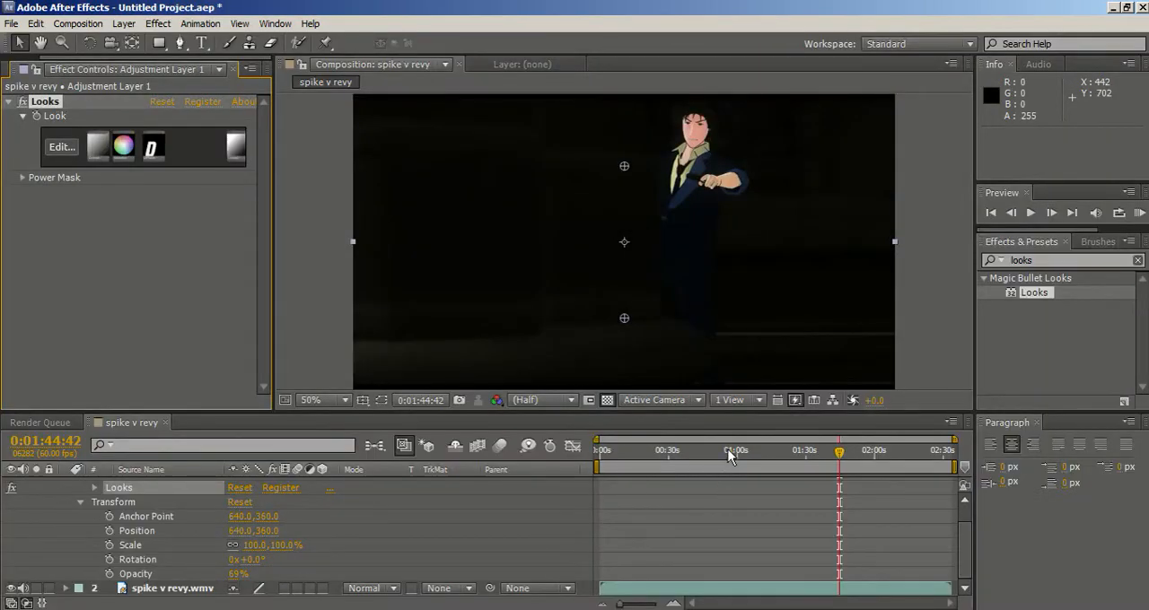
Check the Basic Anime look on several earlier frames of the footage, ending at 0:00:19:36.
left_click(729, 456)
left_click(686, 448)
left_click(644, 453)
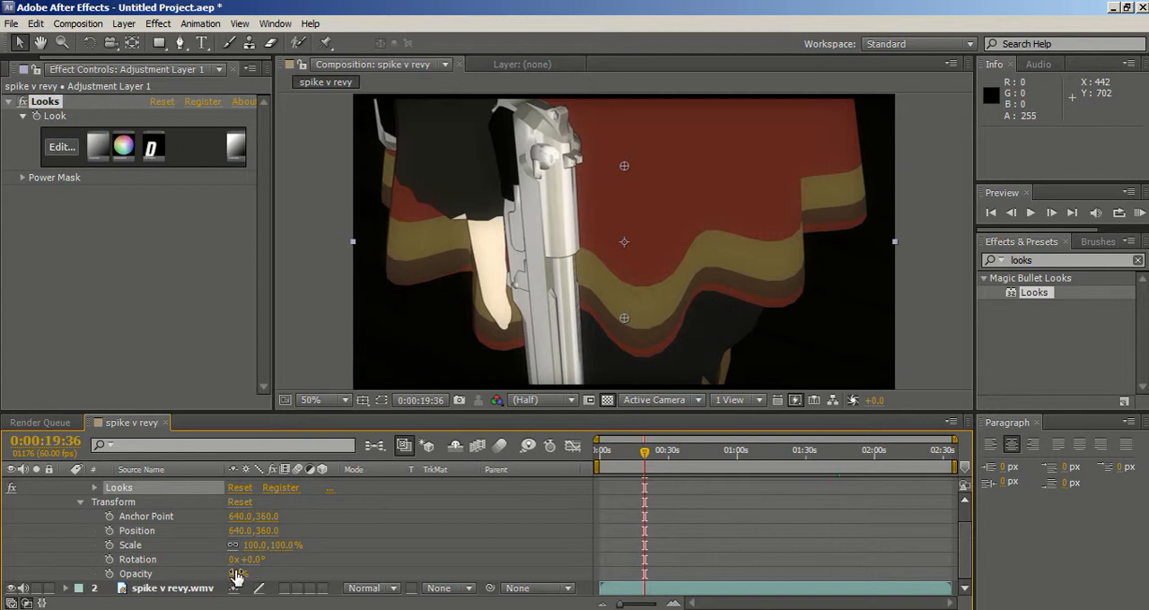
Set the opacity of Adjustment Layer 1 to 100% and check the look at 0:00:29:14, 0:00:34:24 and 0:00:41:26.
left_click_drag(236, 577, 244, 572)
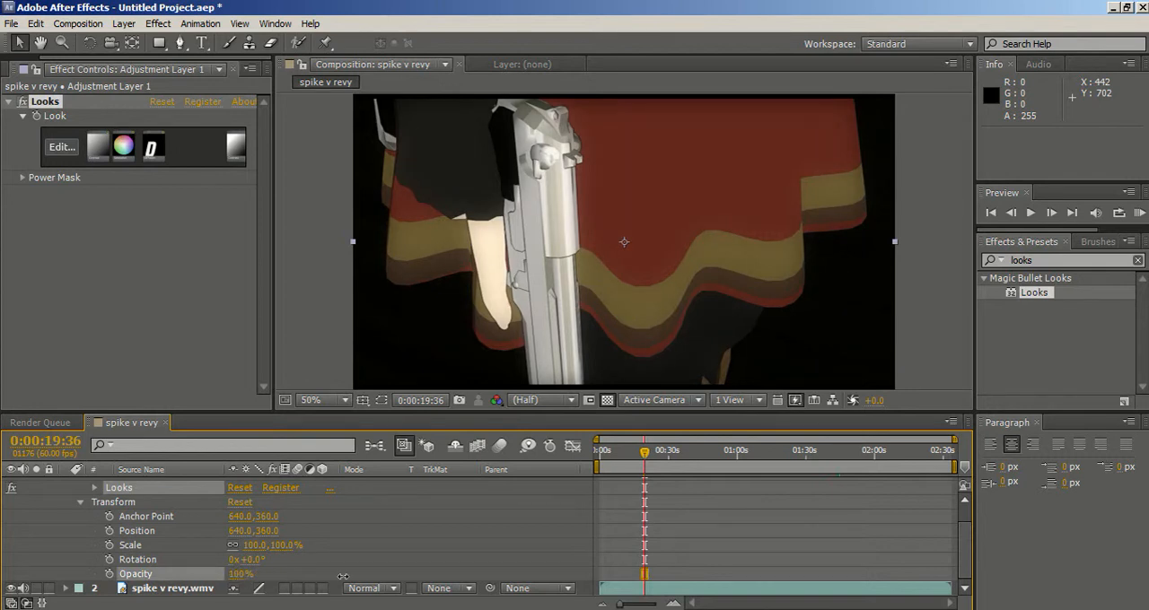
scroll(79, 508, "up", 1)
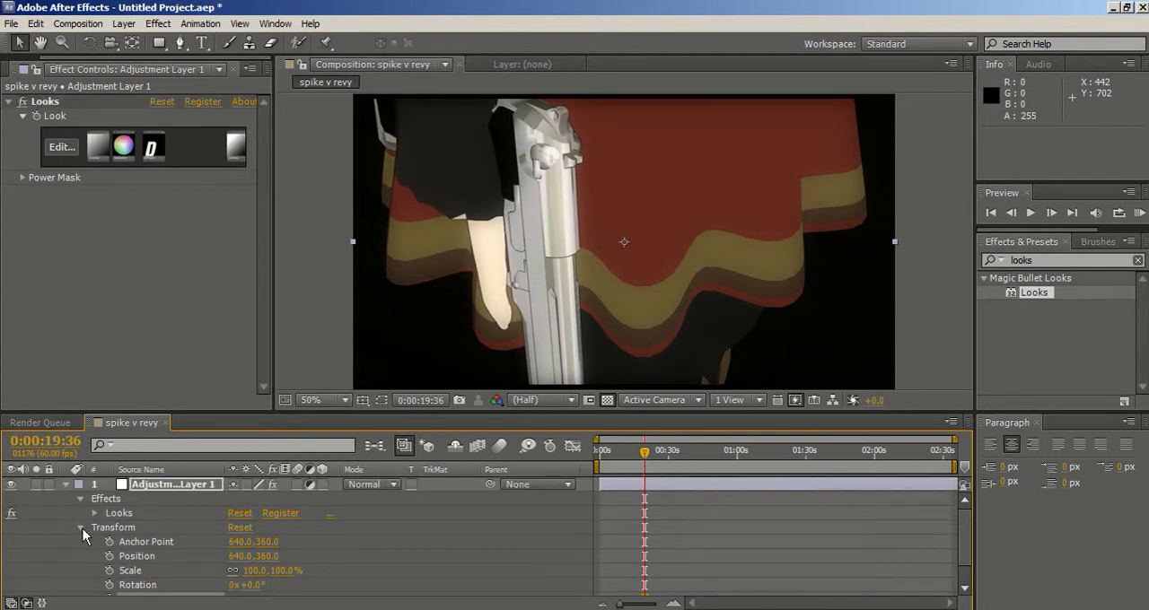
left_click(81, 528)
left_click(666, 458)
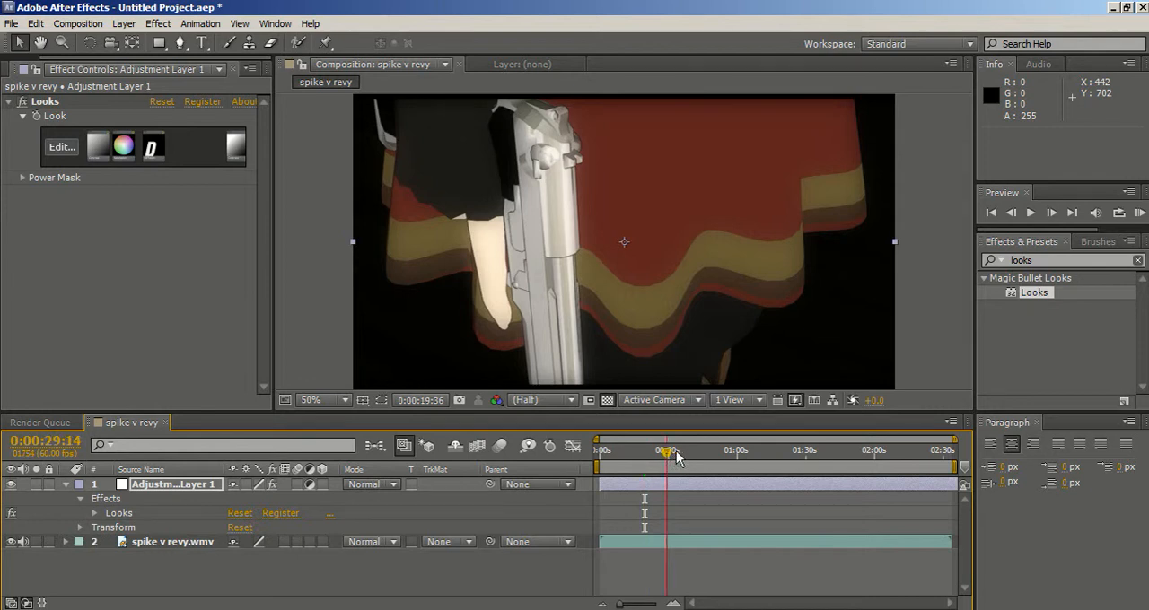
left_click(679, 453)
left_click(695, 456)
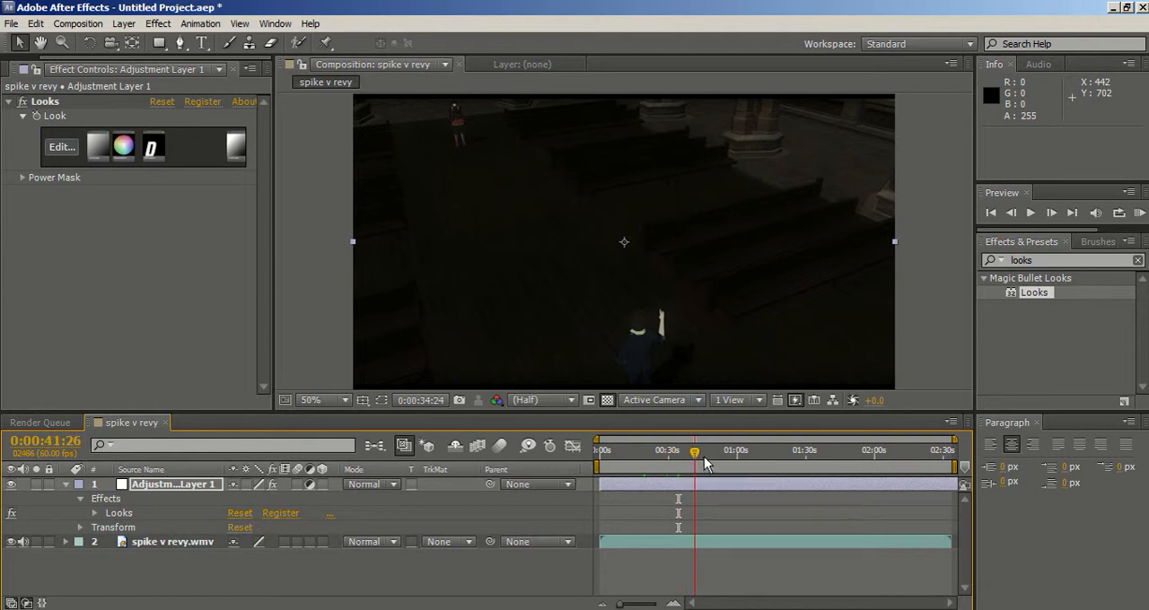
Shift the Saturation tool's component balance towards blue (R 0.482, G 0.531, B 0.609) and view the Diffusion tool's settings.
left_click(60, 147)
left_click(373, 504)
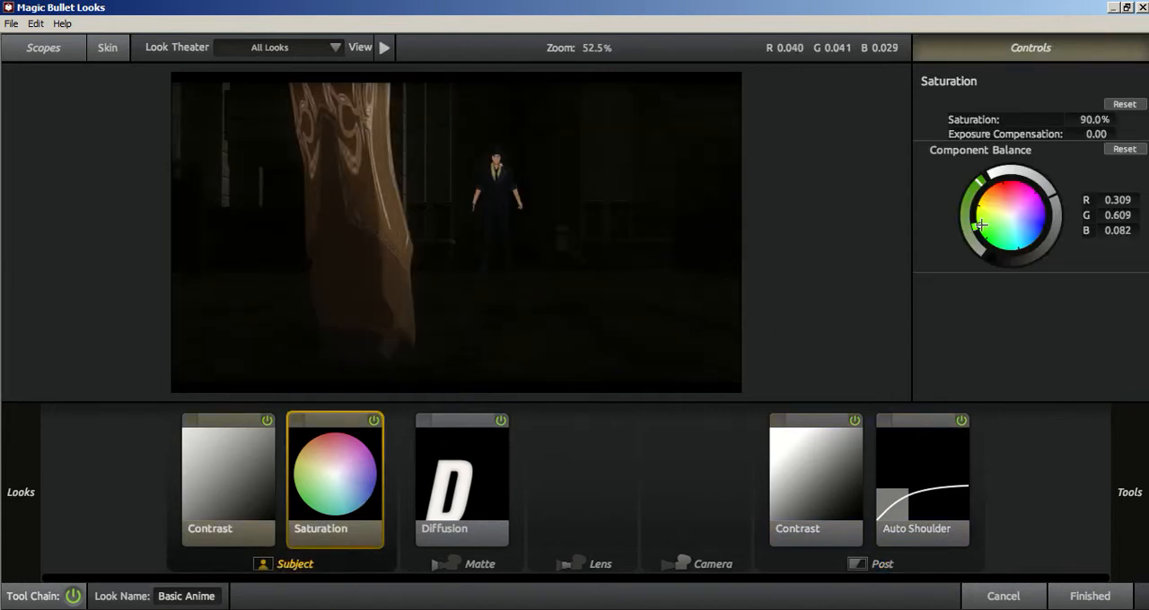
left_click_drag(981, 227, 1024, 228)
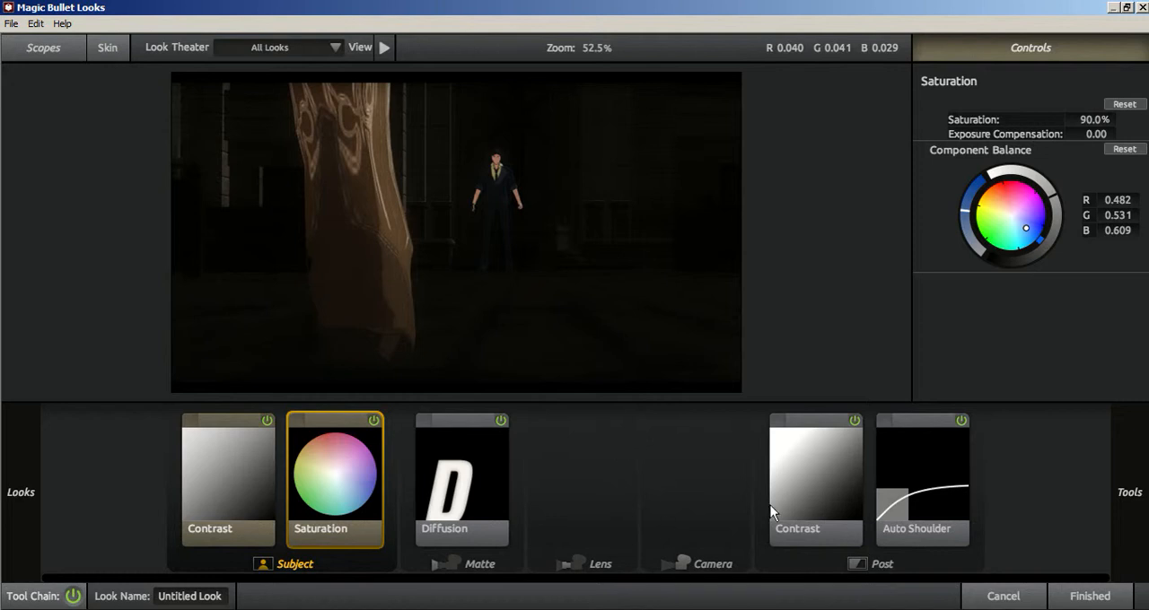
left_click(580, 498)
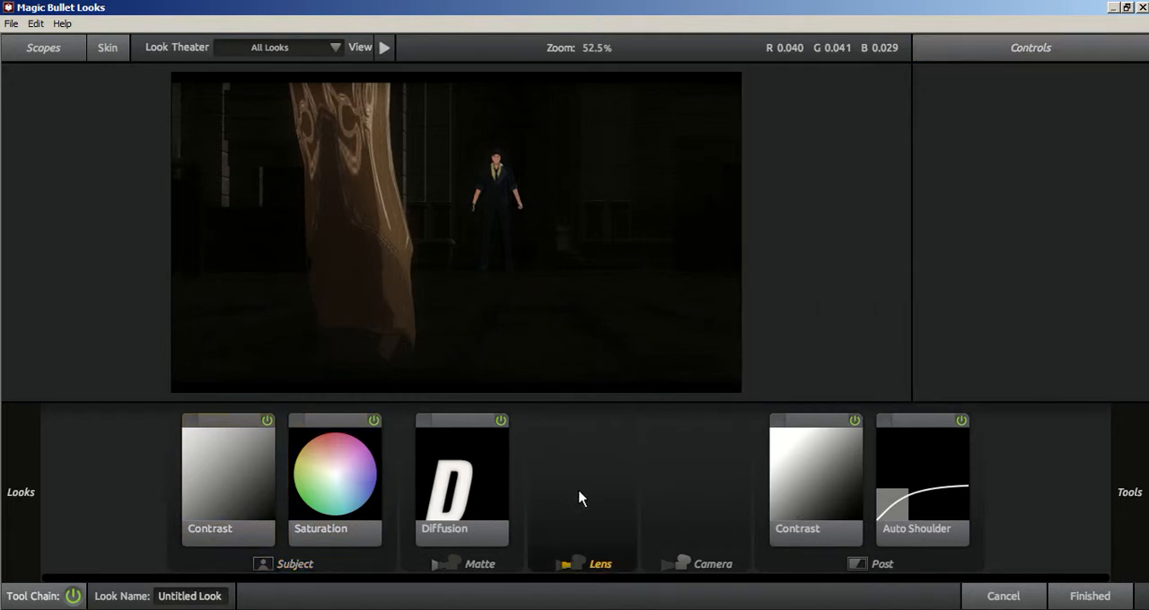
left_click(495, 483)
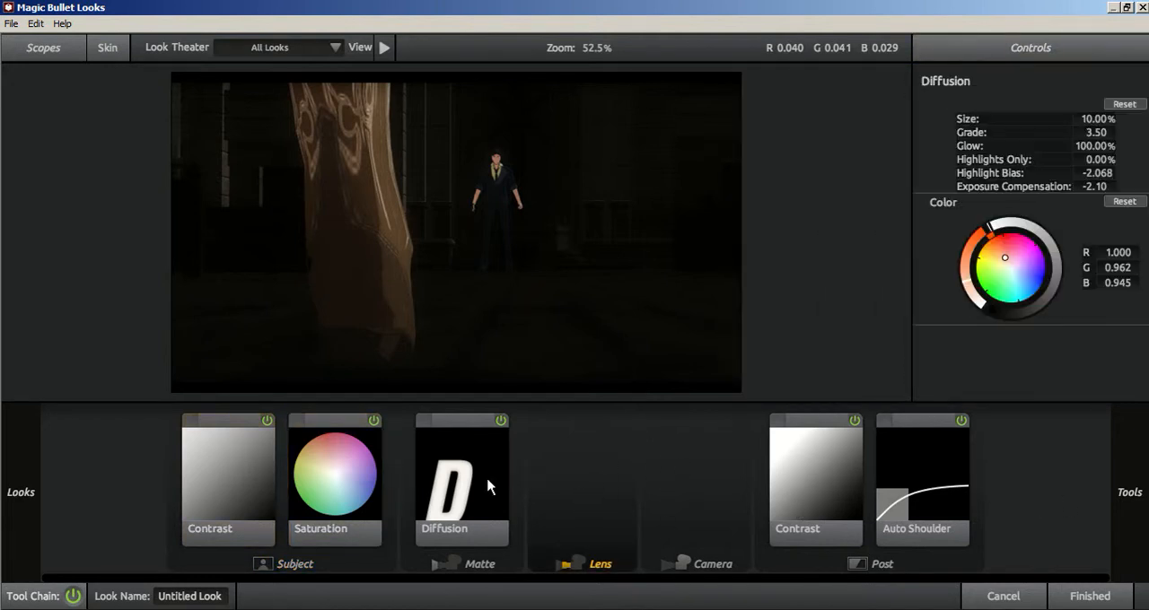
Add a Sky Filter to the look's Matte stage and compare the image with the filter on and off.
mouse_move(1132, 492)
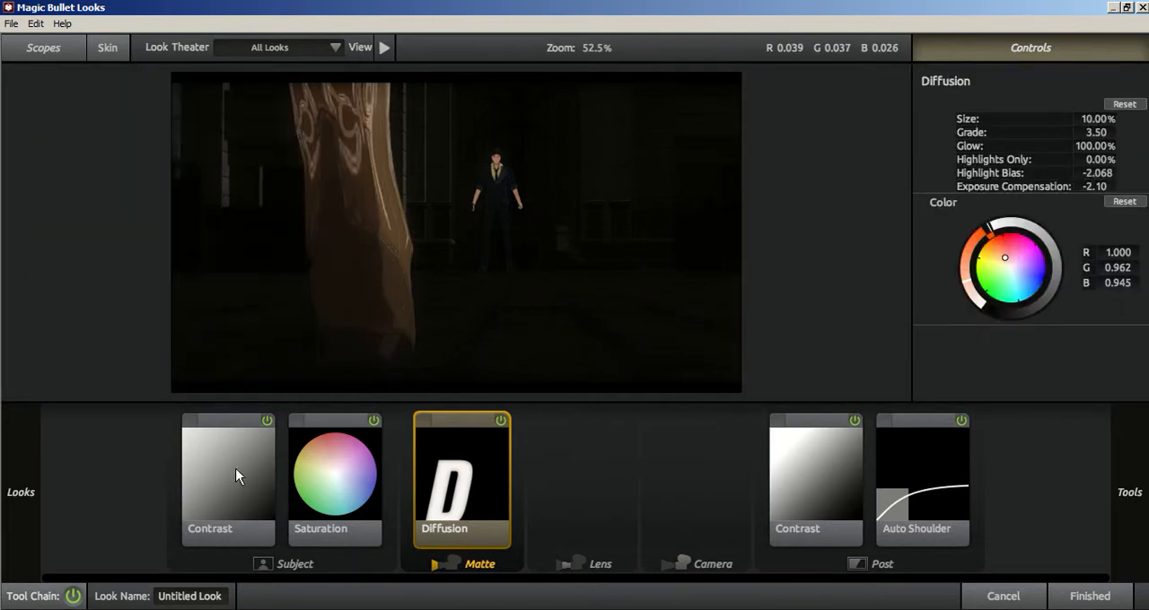
mouse_move(1097, 482)
mouse_move(1125, 430)
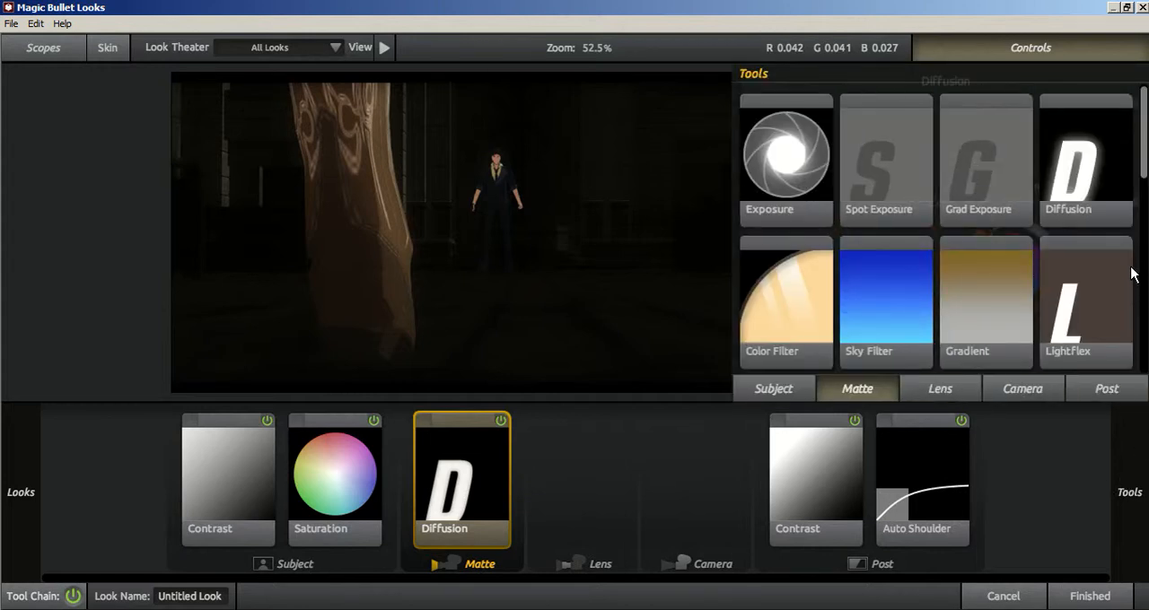
left_click_drag(1143, 168, 1143, 206)
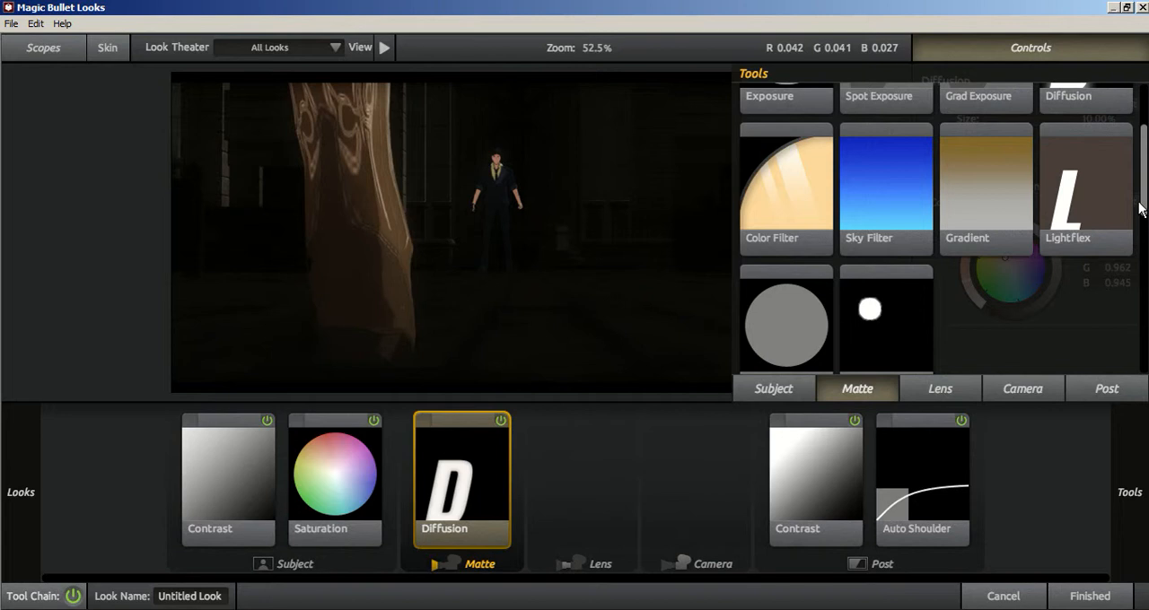
left_click_drag(895, 196, 630, 471)
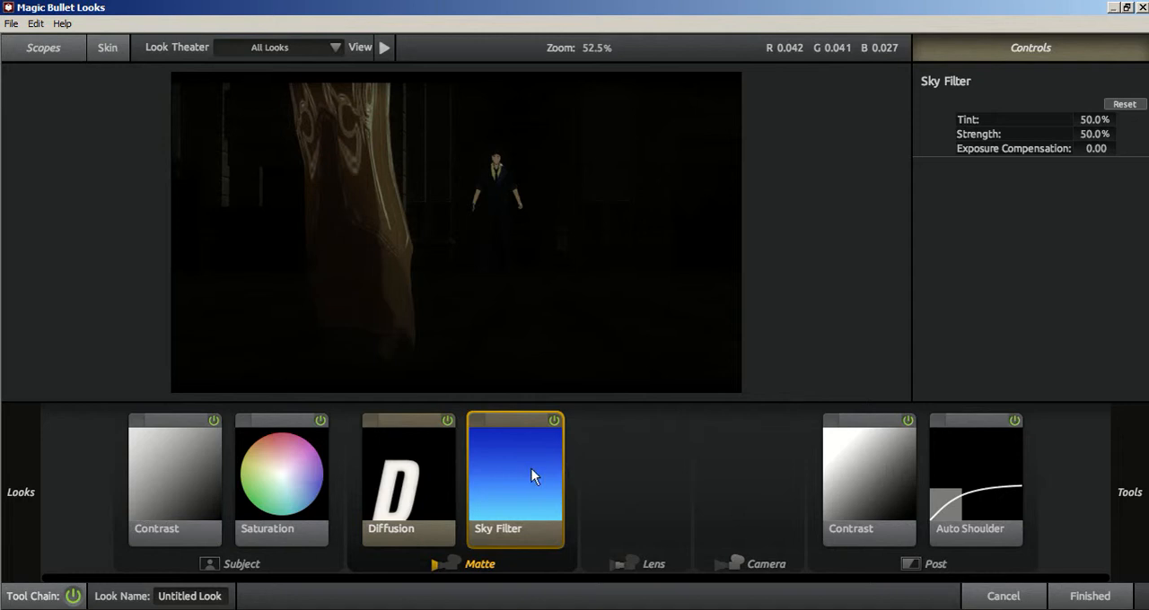
left_click(552, 423)
left_click(552, 422)
left_click(552, 423)
left_click(552, 423)
Try the Sky Filter at strengths of 100% and 24%, and delete the filter from the look.
left_click_drag(1107, 136, 1145, 136)
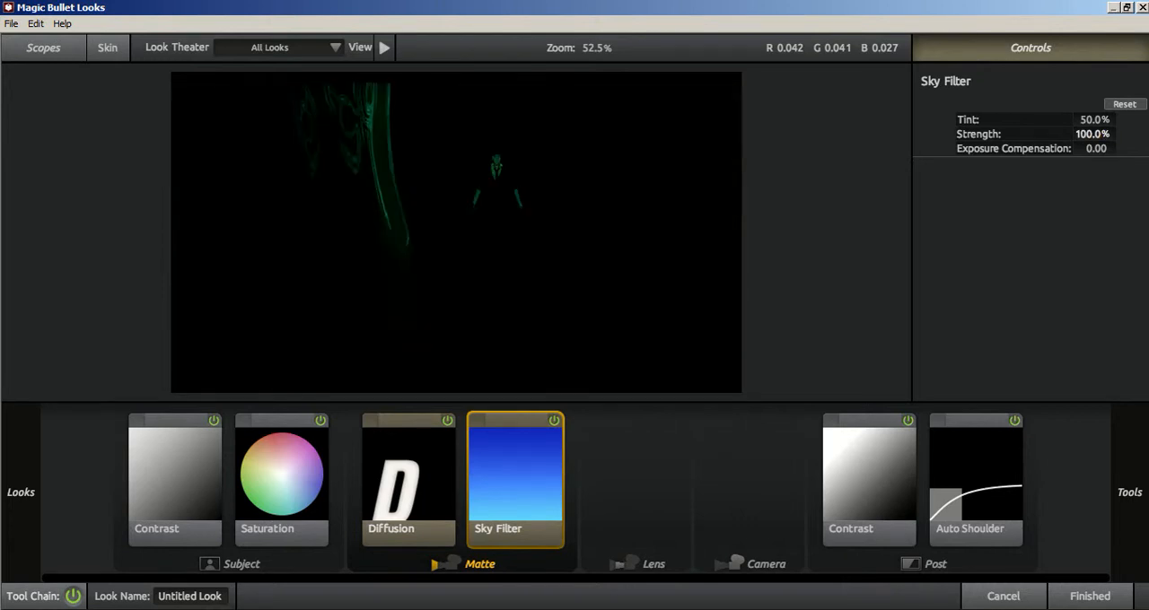
left_click_drag(1055, 135, 1077, 136)
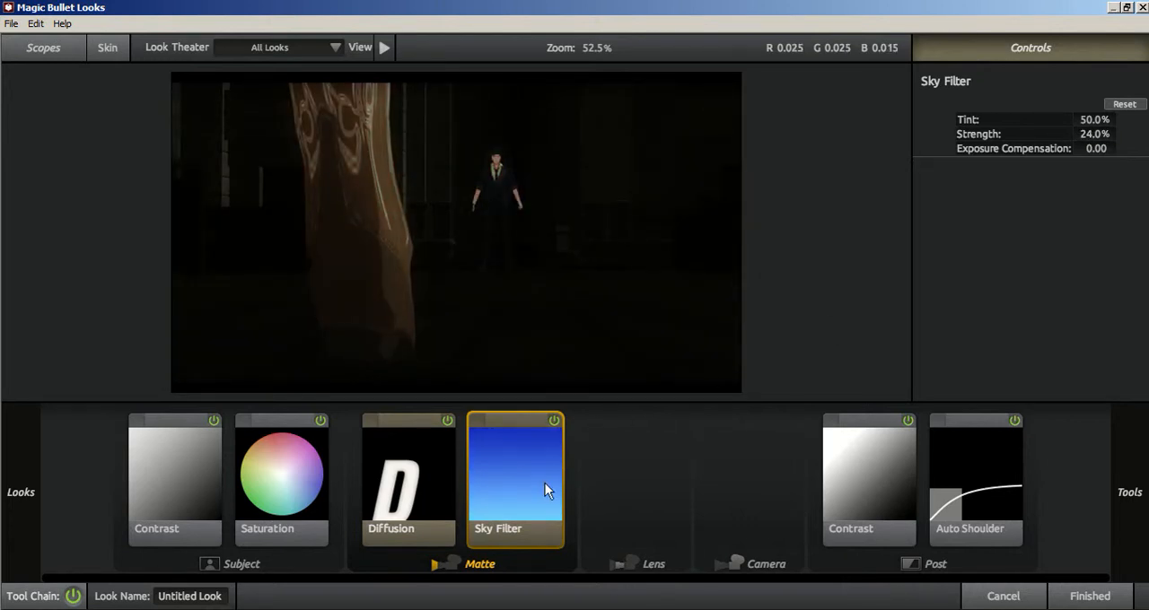
key("Delete")
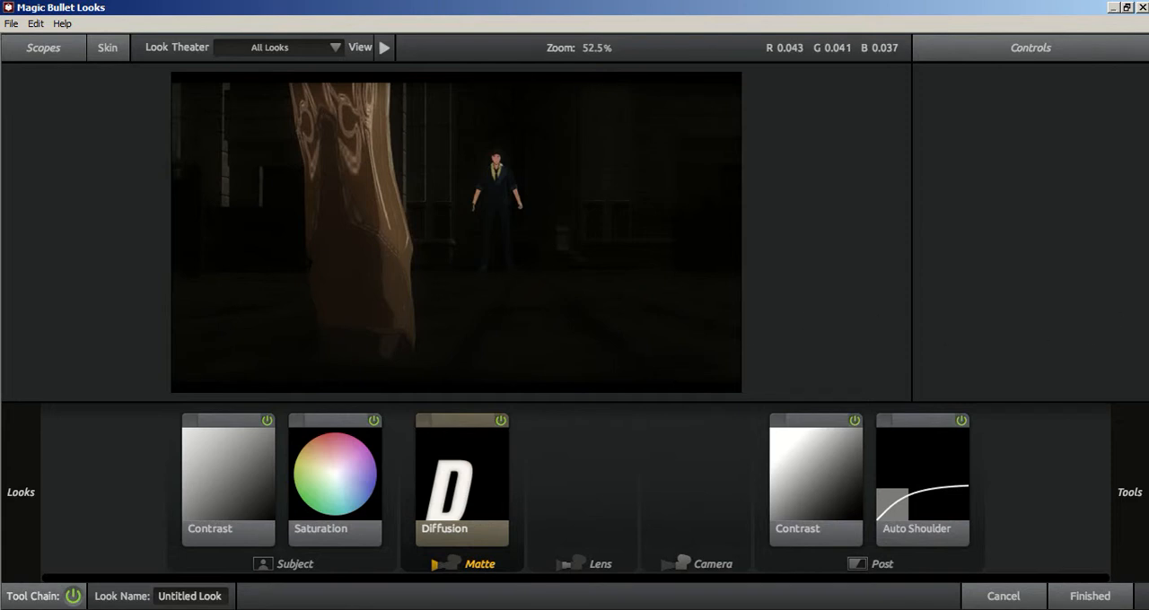
Look through the tools available for the look's processing stages, including the Camera stage.
mouse_move(1130, 463)
scroll(966, 315, "down", 1)
mouse_move(1144, 409)
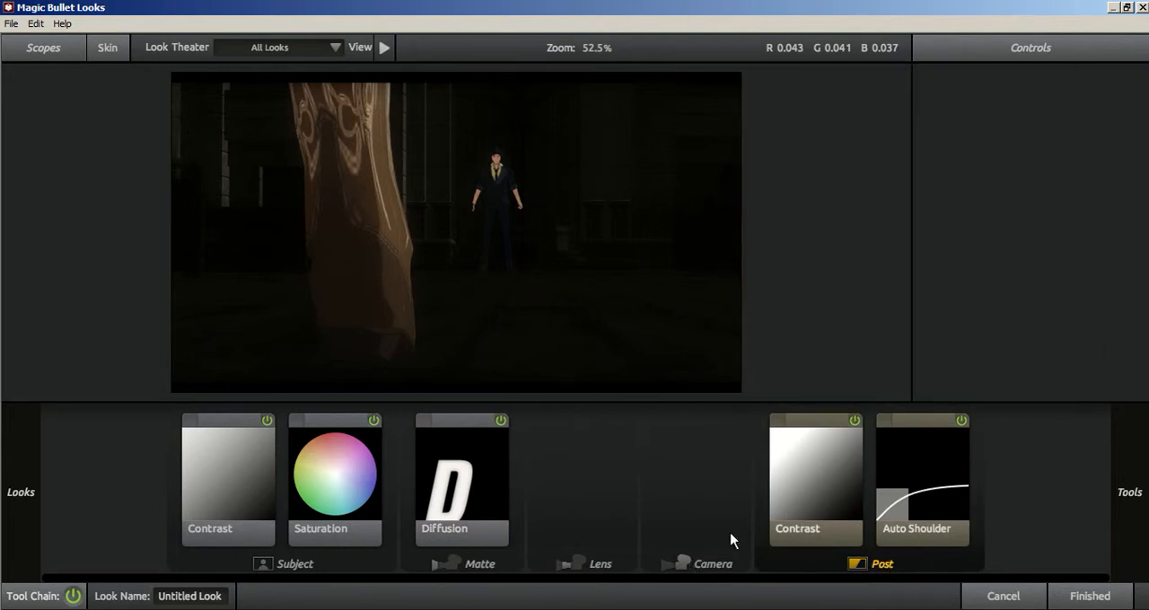
mouse_move(1122, 525)
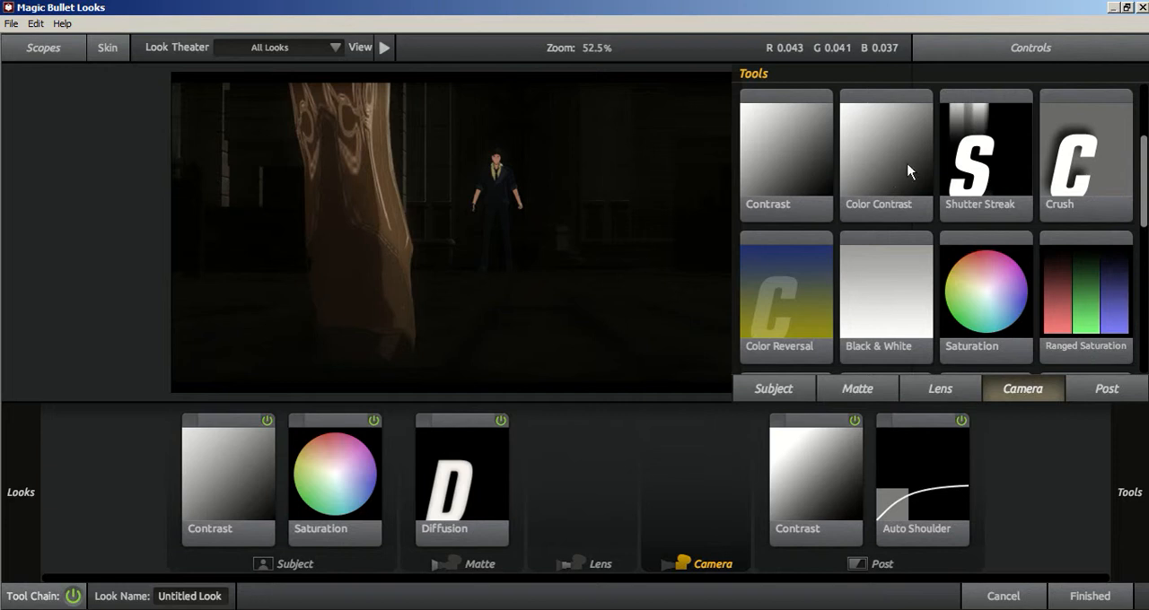
scroll(1131, 196, "down", 5)
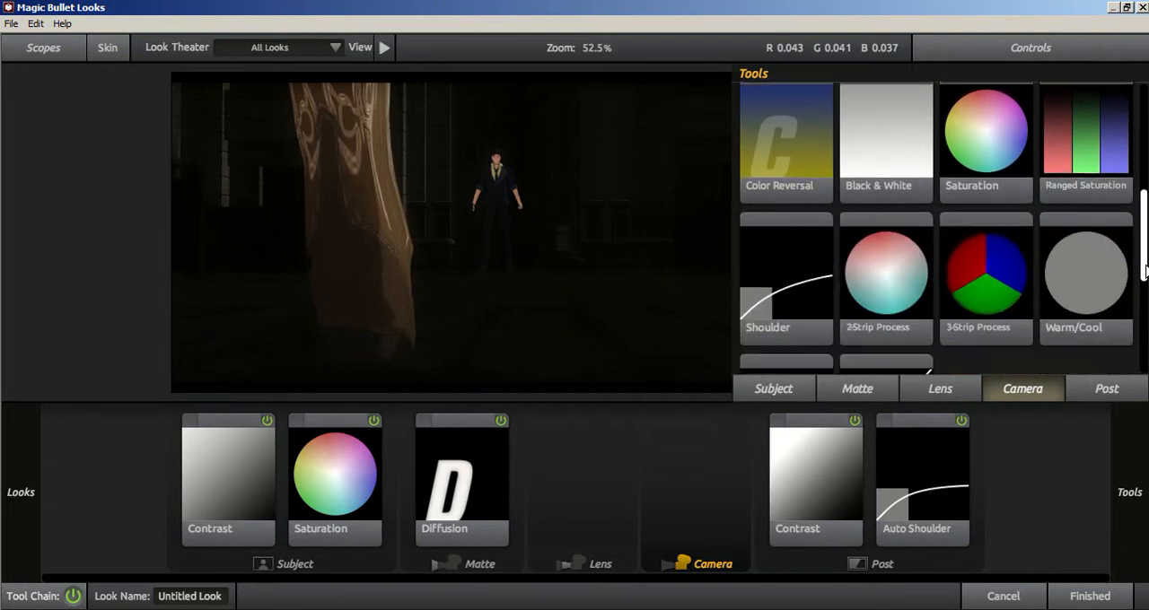
scroll(1131, 195, "up", 5)
scroll(1133, 195, "up", 3)
left_click_drag(1141, 157, 1139, 218)
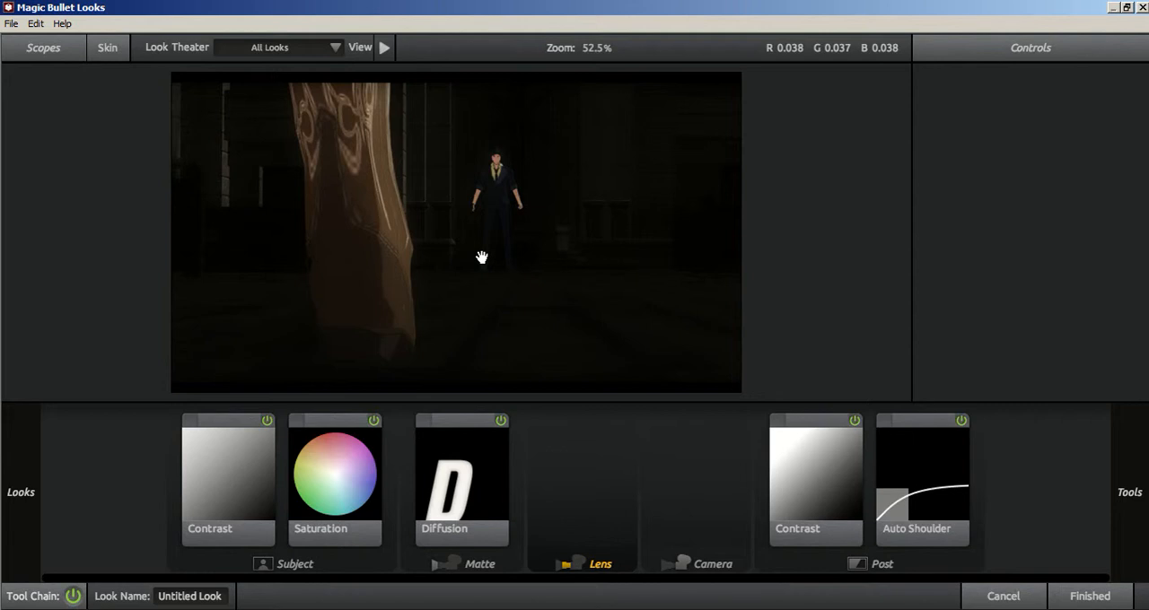
Replace the edited look with the Curahee preset from the Cinematic looks and apply it to the adjustment layer.
mouse_move(5, 198)
scroll(87, 269, "down", 1)
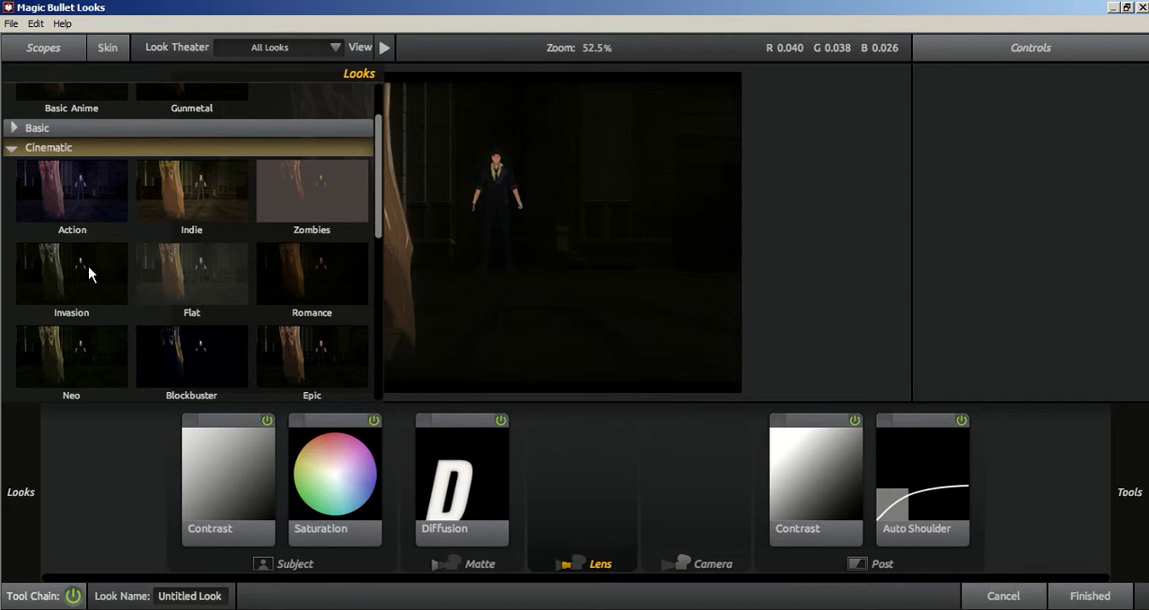
scroll(88, 274, "down", 5)
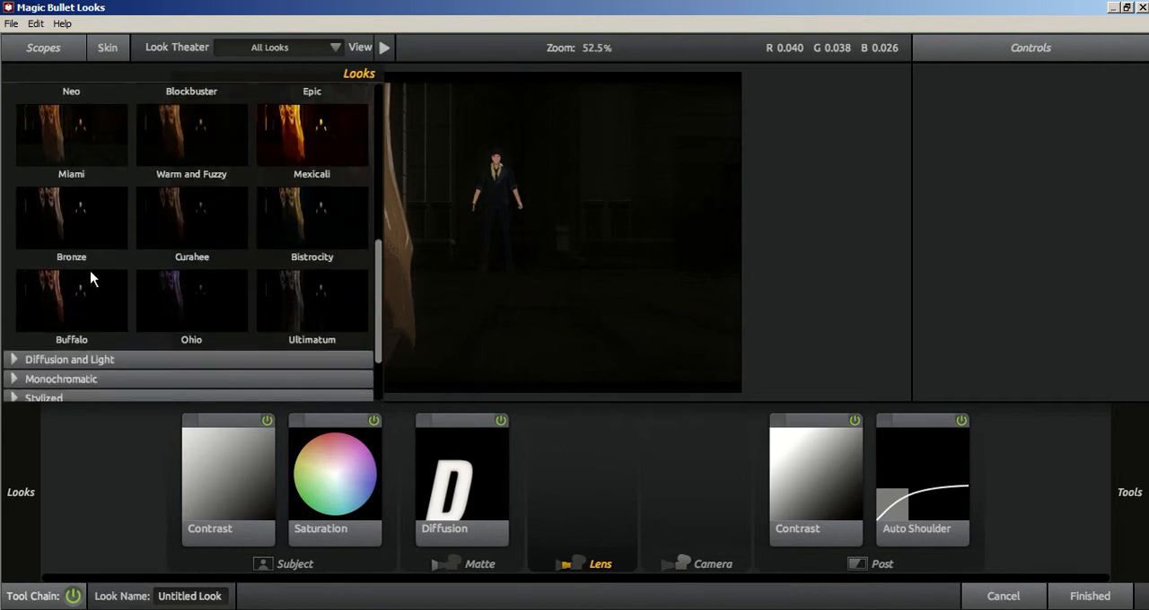
left_click(214, 241)
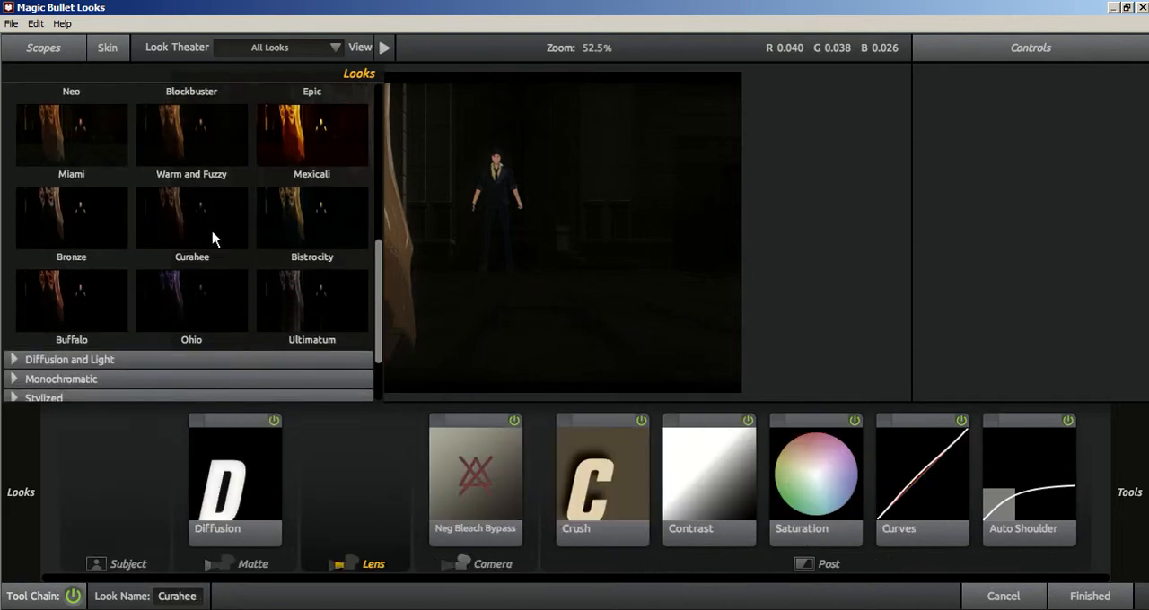
left_click(1068, 594)
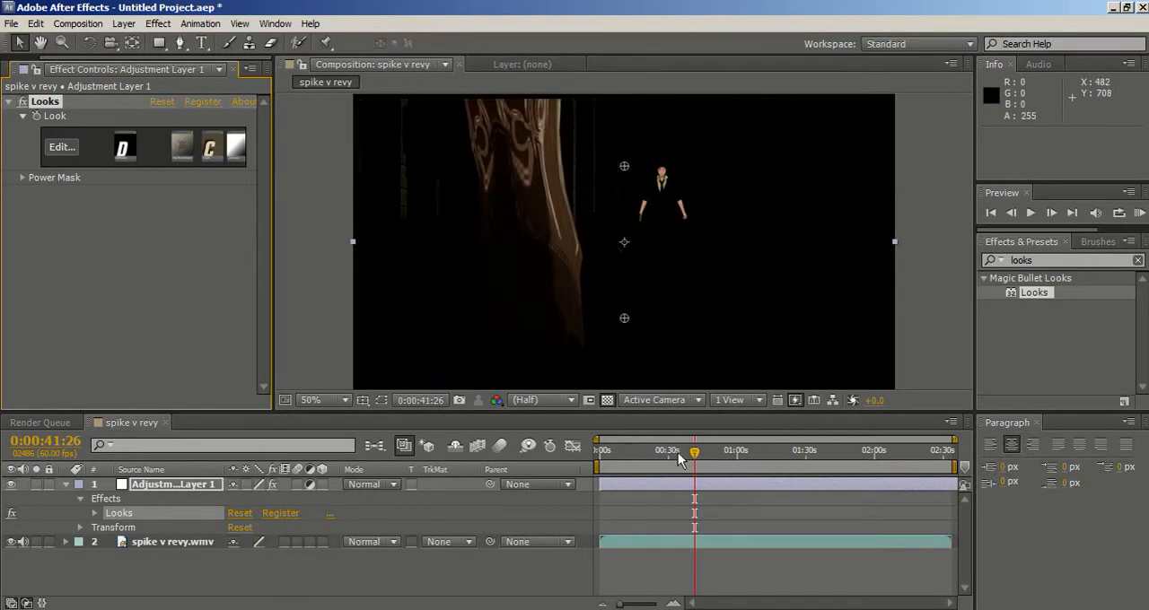
Check the Curahee look on the footage at 0:00:21:50 and 0:01:30:38.
left_click(678, 452)
left_click(650, 452)
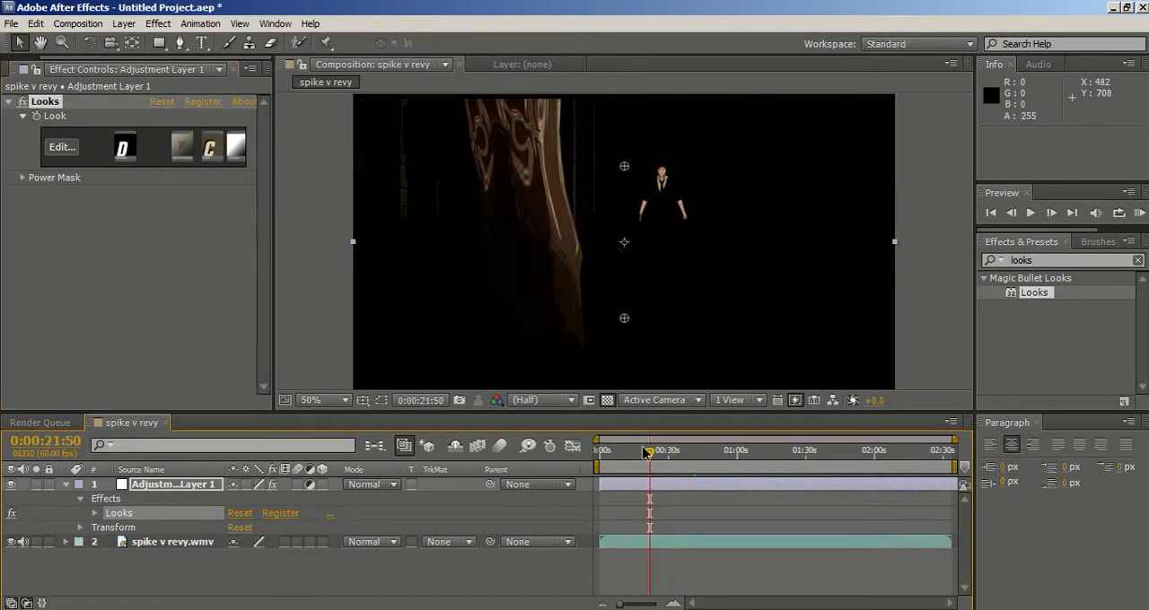
left_click(807, 452)
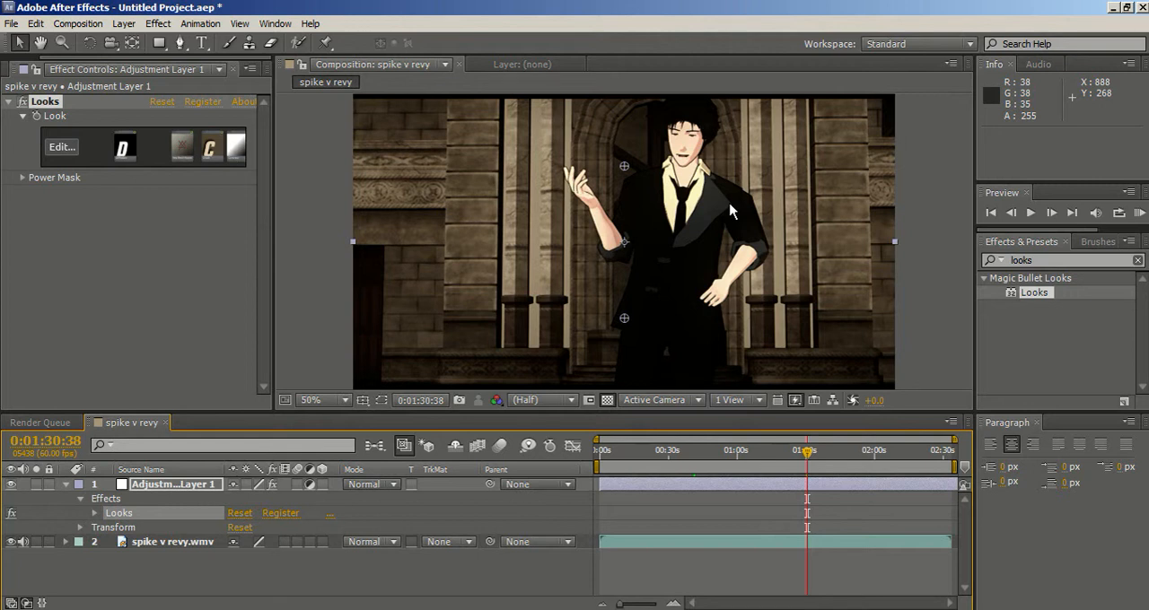
Reopen the look for editing and browse the Classic Popular TV presets on the 0:01:30:38 frame.
left_click(61, 147)
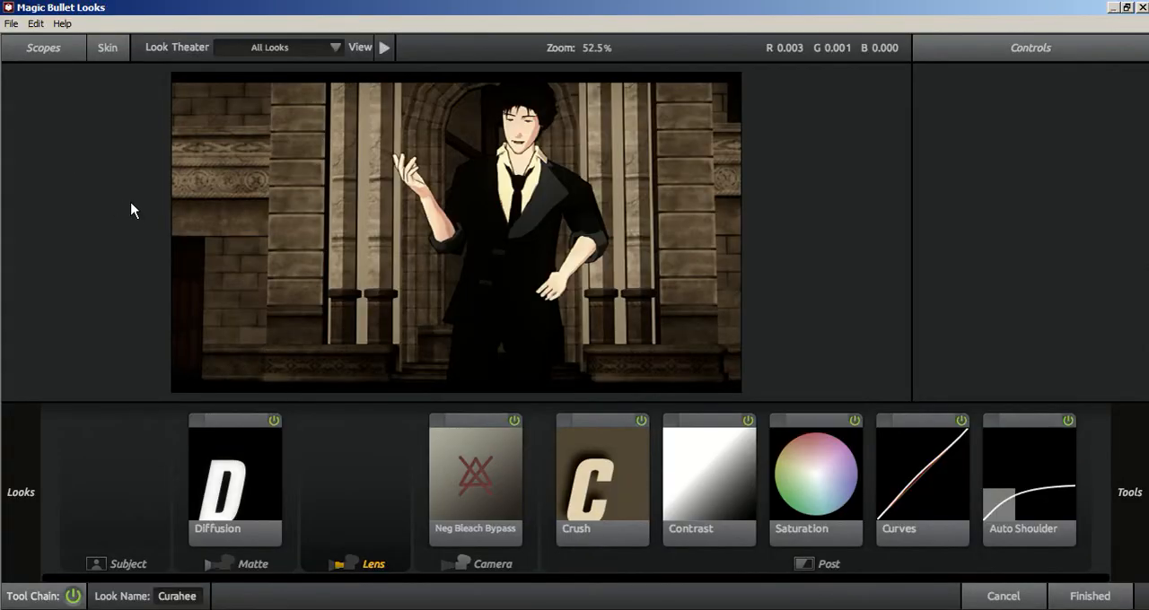
mouse_move(3, 192)
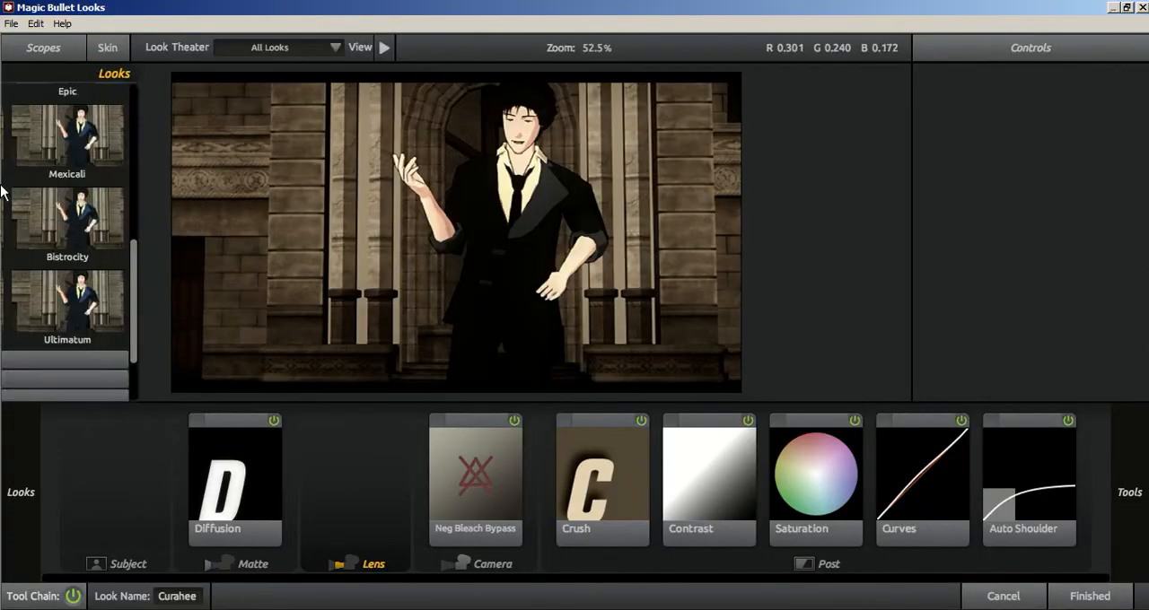
scroll(105, 320, "down", 3)
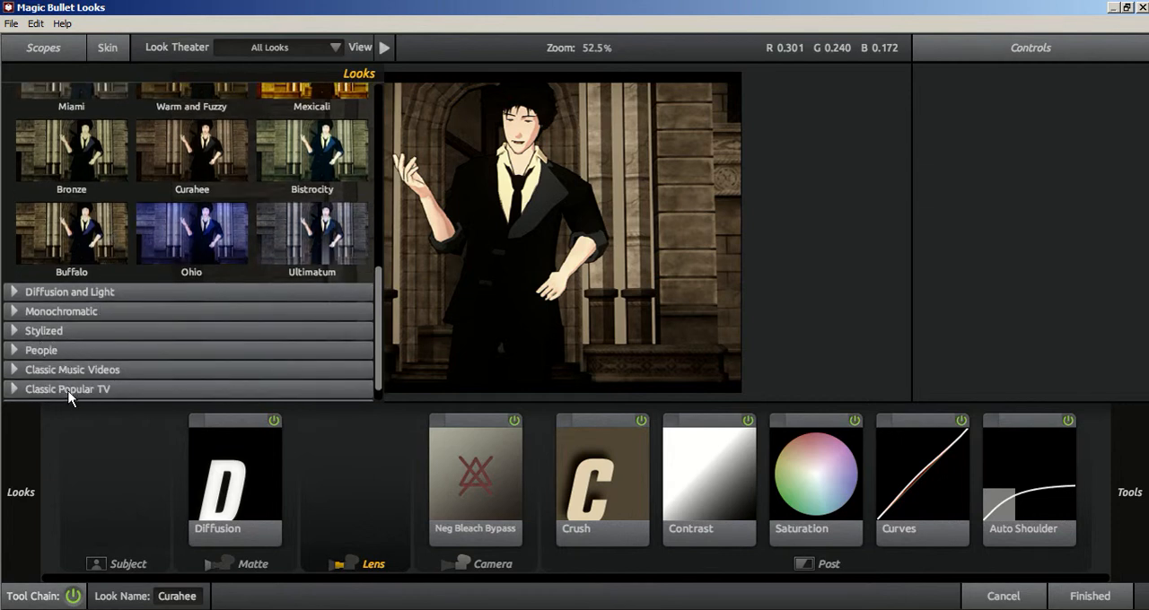
scroll(54, 389, "down", 1)
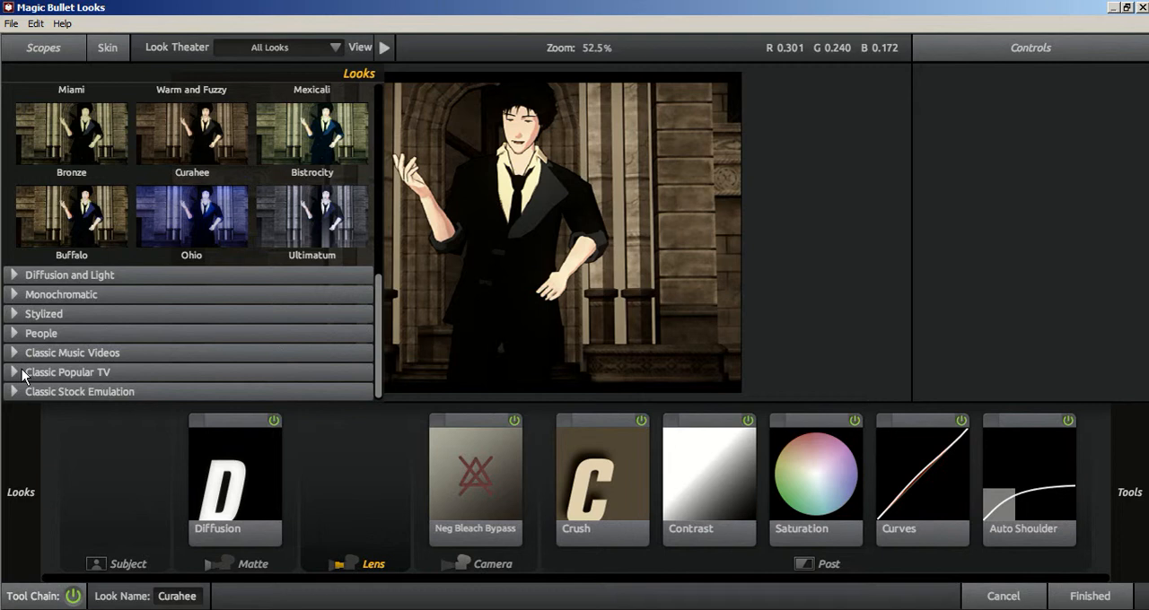
left_click(21, 371)
scroll(53, 373, "down", 3)
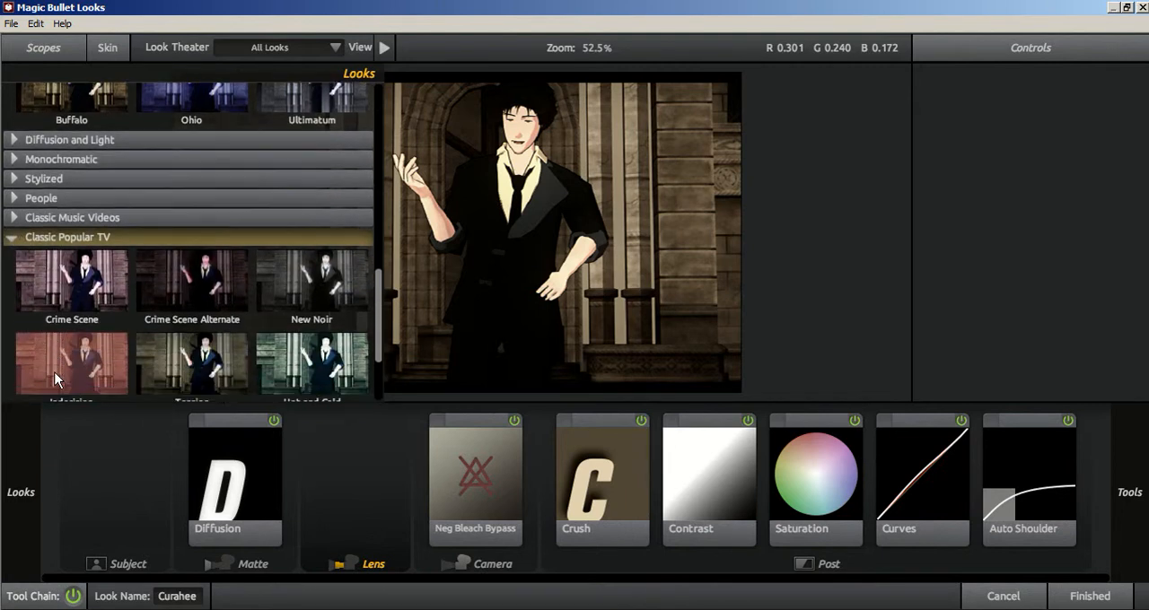
scroll(75, 337, "down", 6)
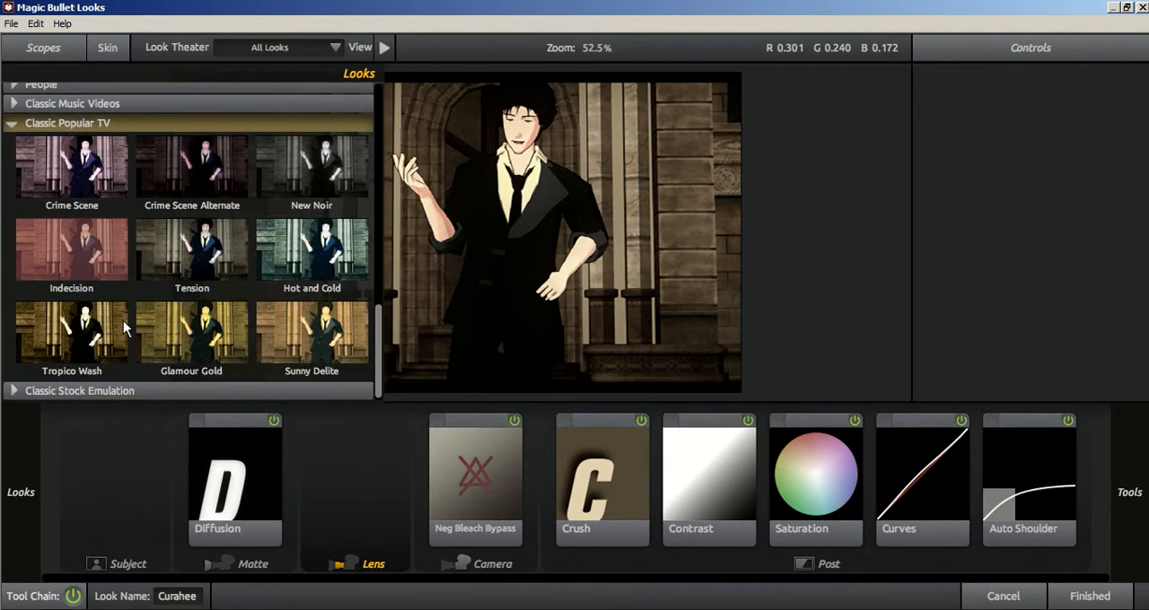